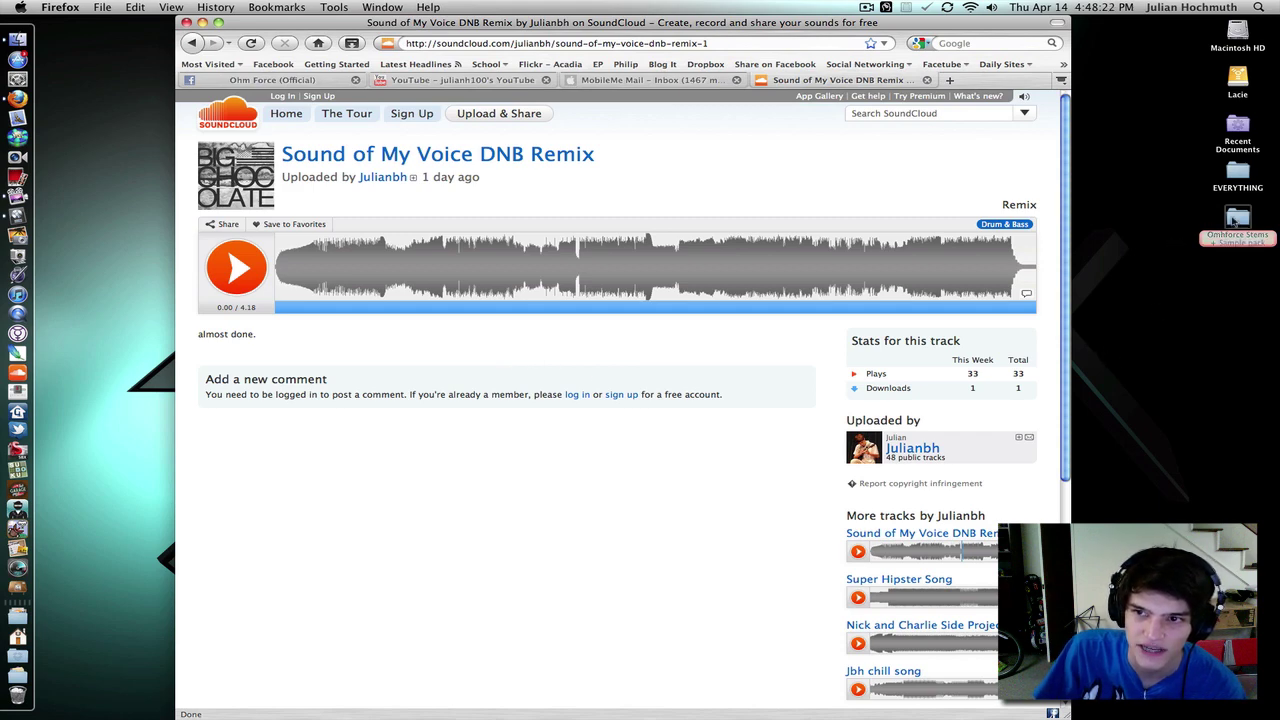
# View the contents of the Omhforce Stems + Sample pack folder on the desktop and close it.
pyautogui.click(1236, 220)
pyautogui.doubleClick(1236, 220)
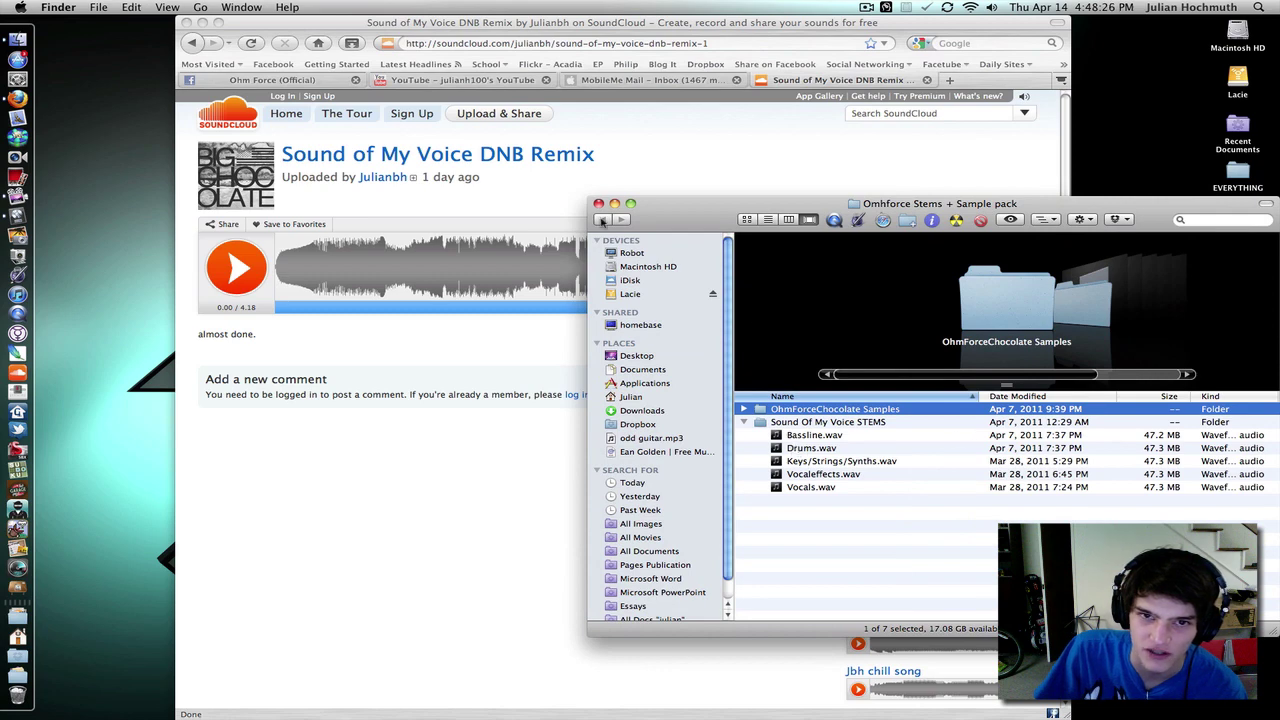
pyautogui.click(599, 203)
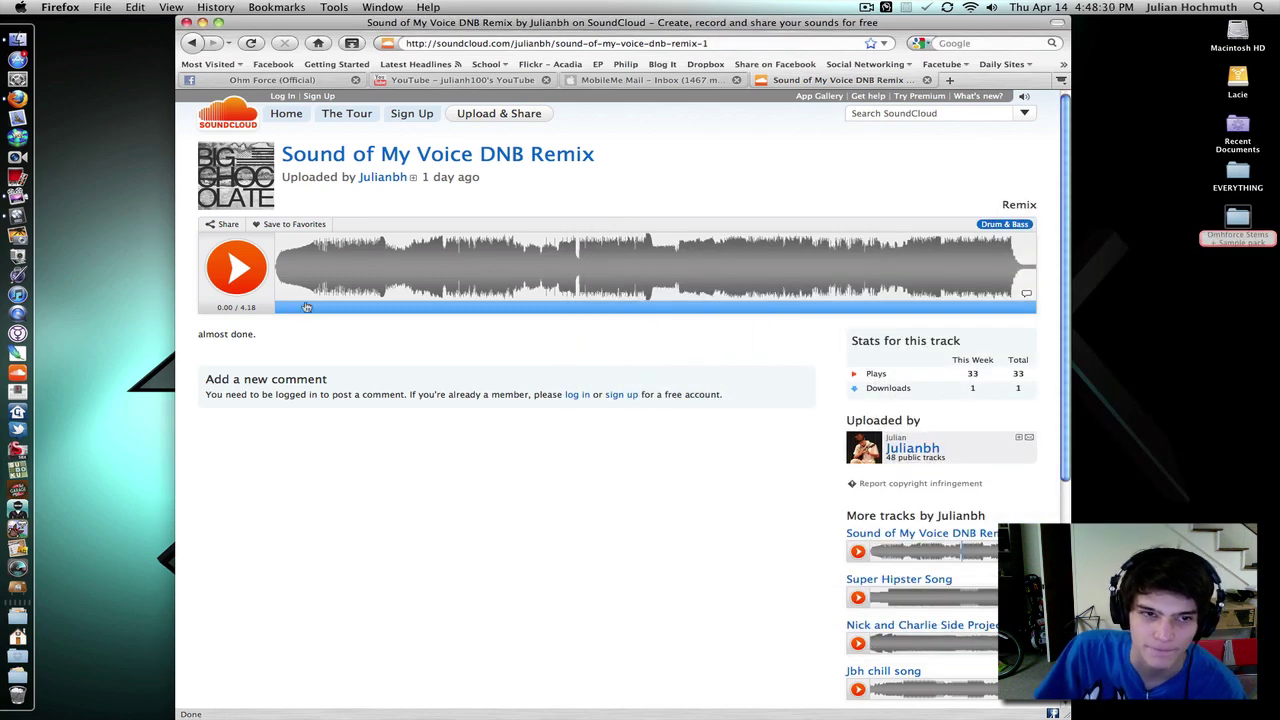
# Play Sound of My Voice DNB Remix on SoundCloud, skip ahead to a section in the middle, and pause it.
pyautogui.click(233, 271)
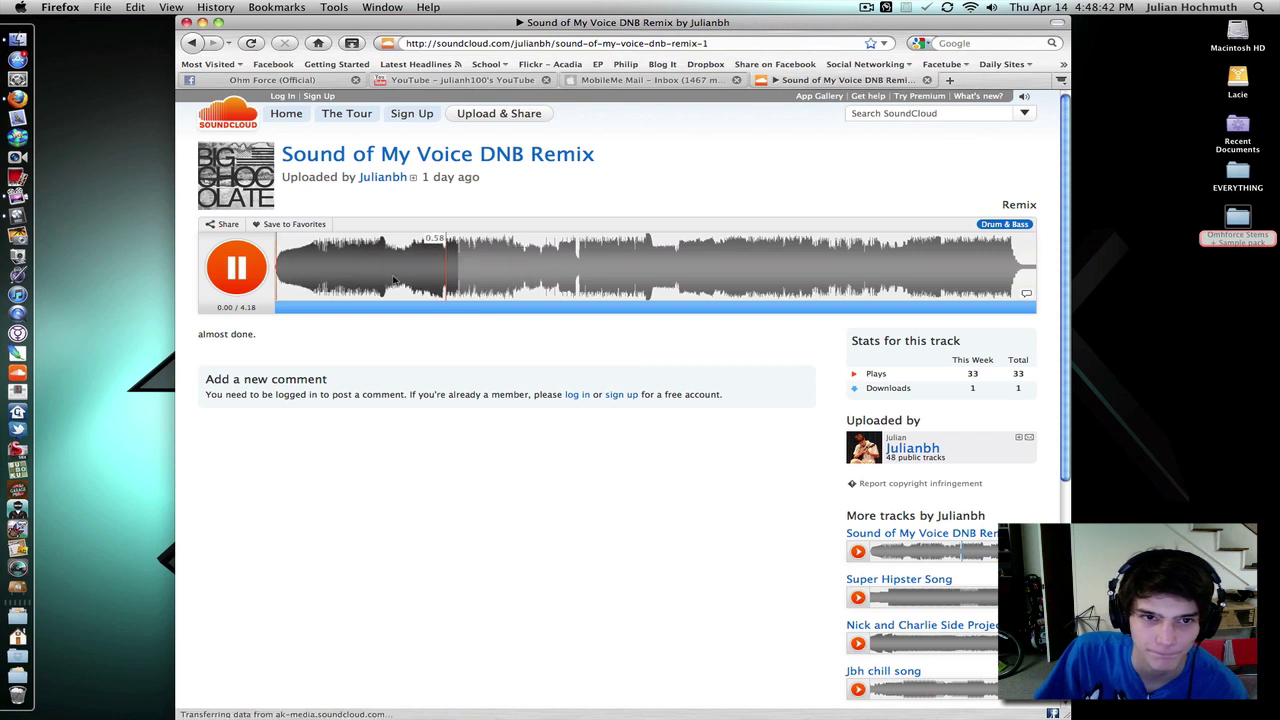
pyautogui.click(518, 275)
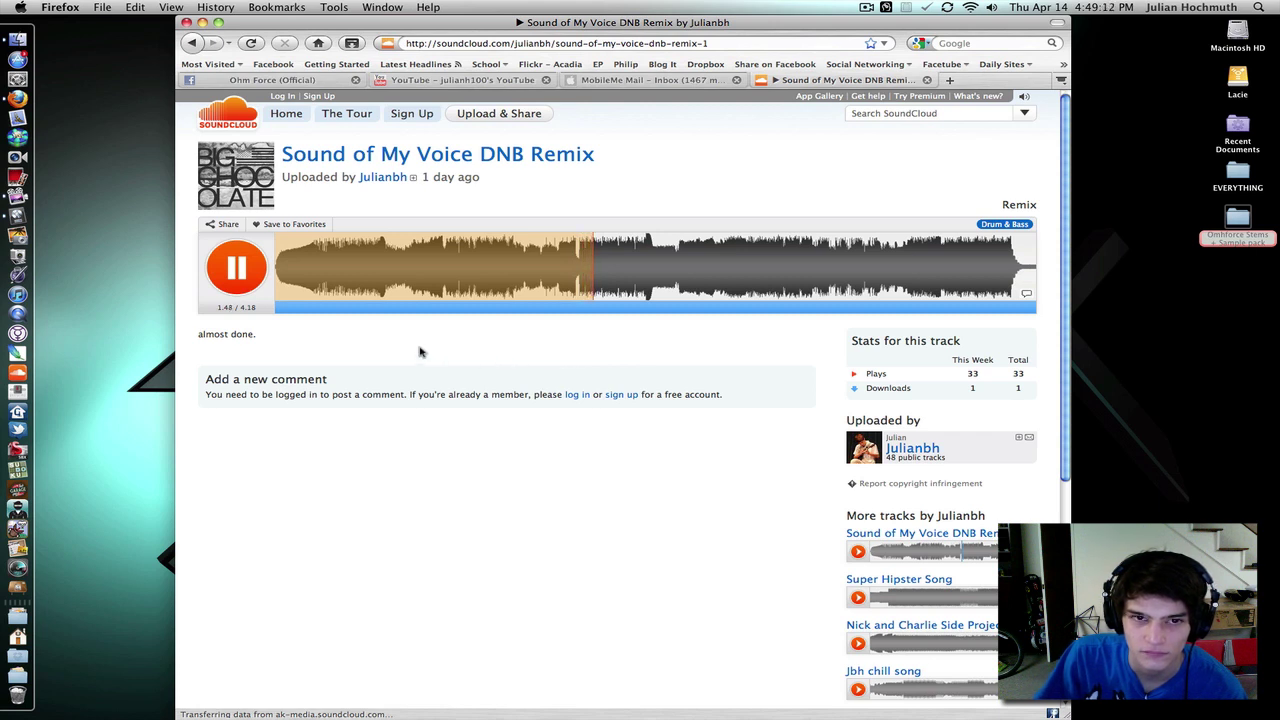
pyautogui.click(247, 272)
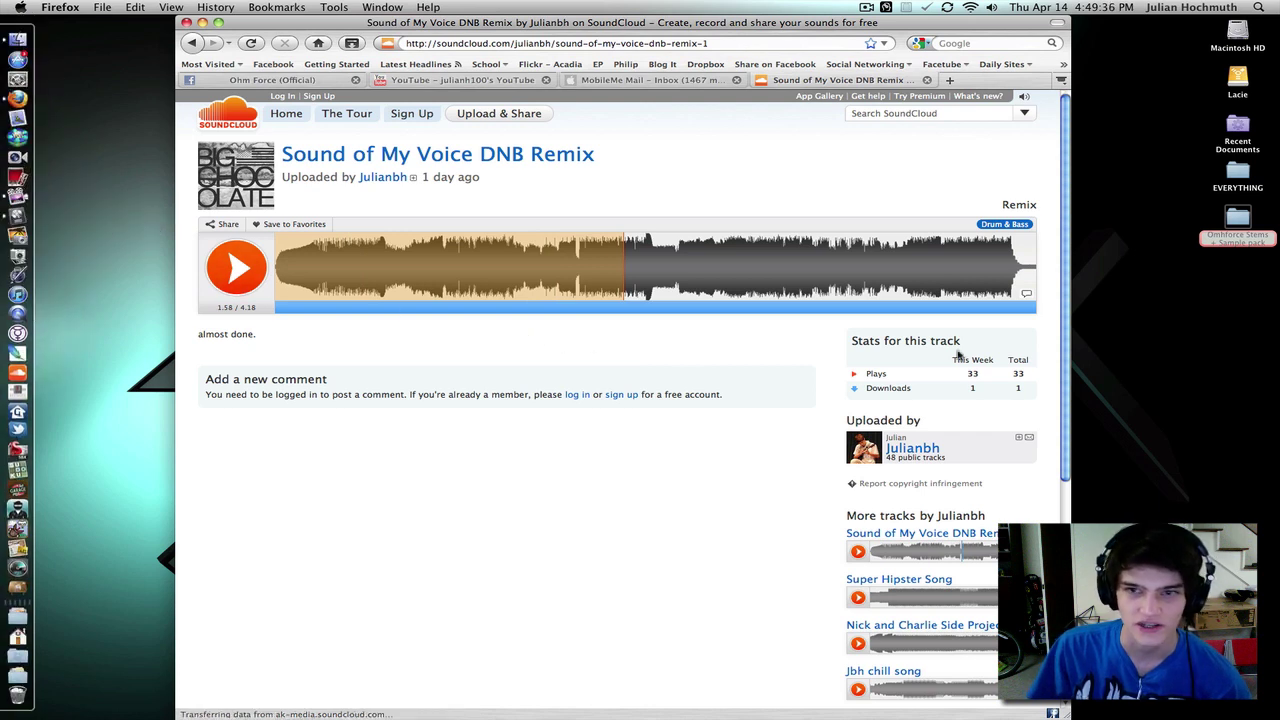
pyautogui.click(1200, 356)
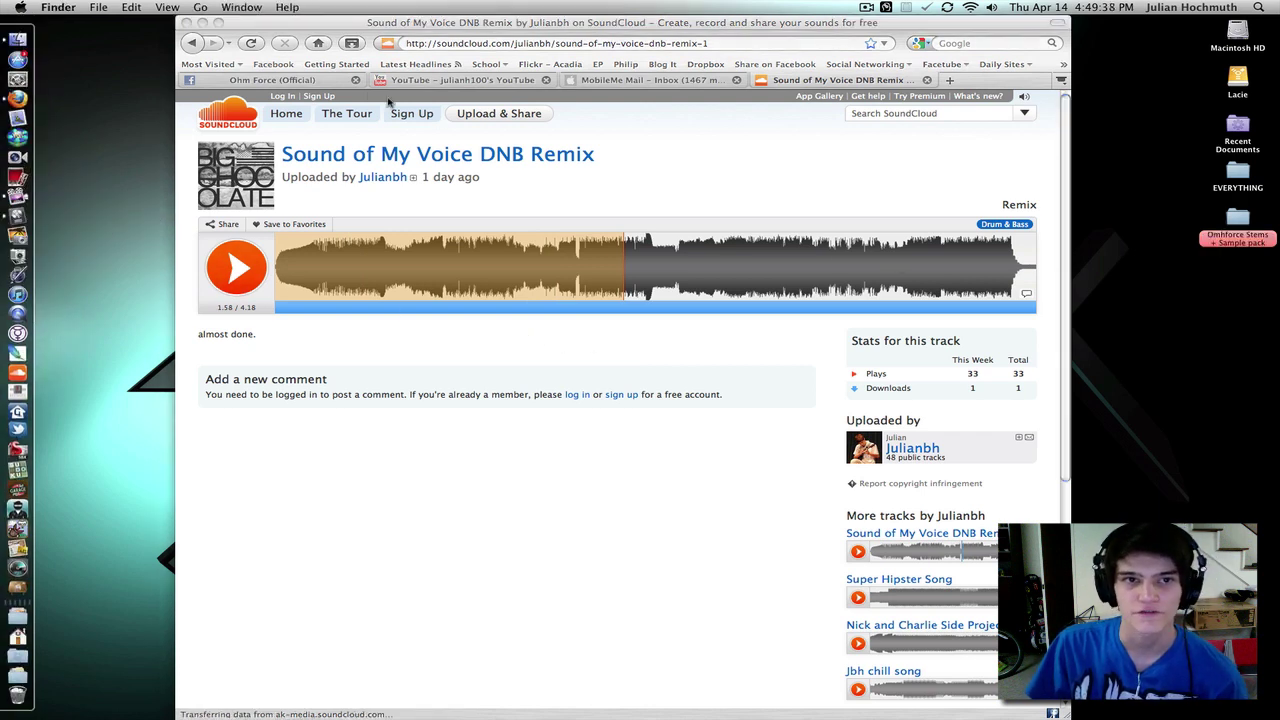
# Open the OhmfriendsONLY section of the Ohm Force Facebook page and read the Big Chocolate pack description and download instructions.
pyautogui.click(297, 86)
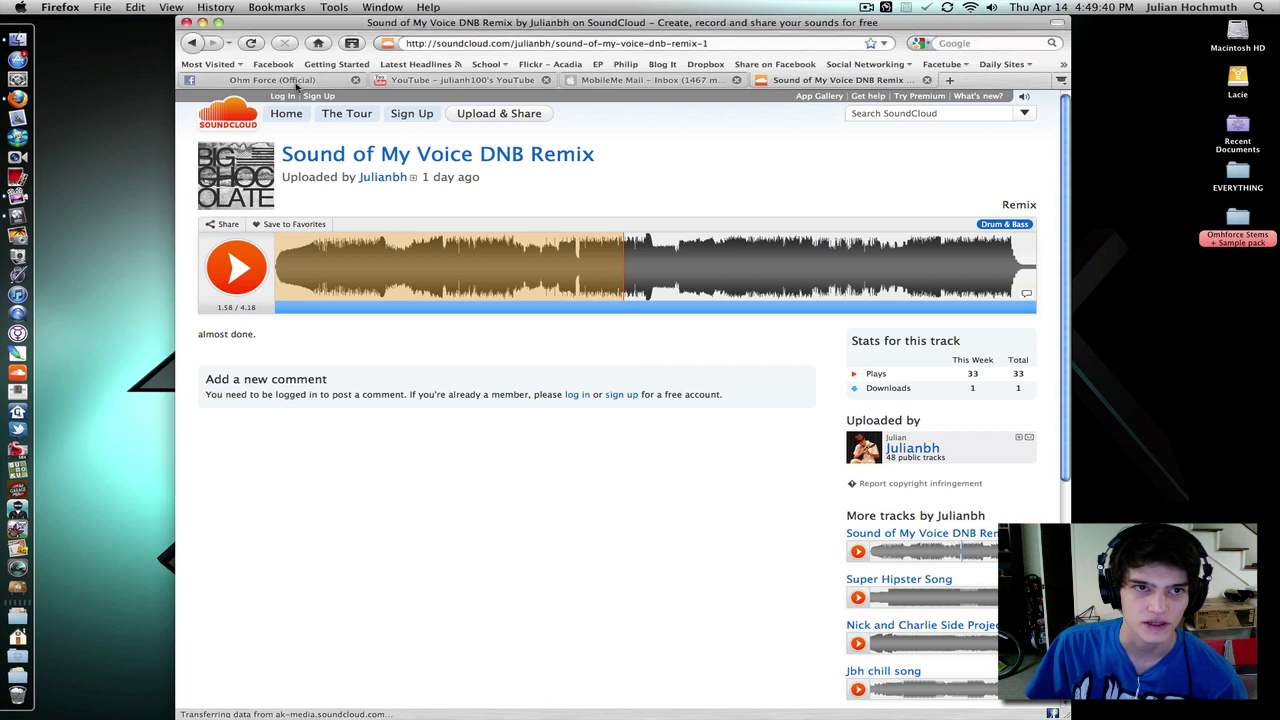
pyautogui.click(290, 80)
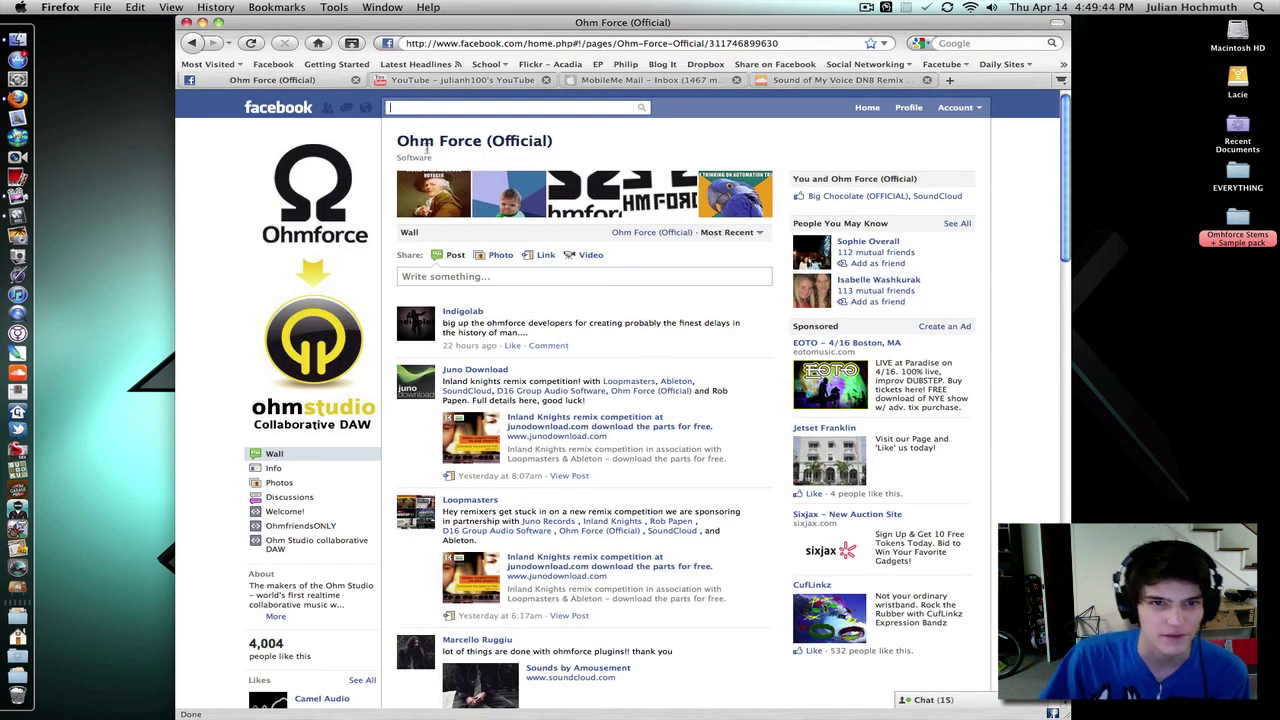
pyautogui.click(405, 110)
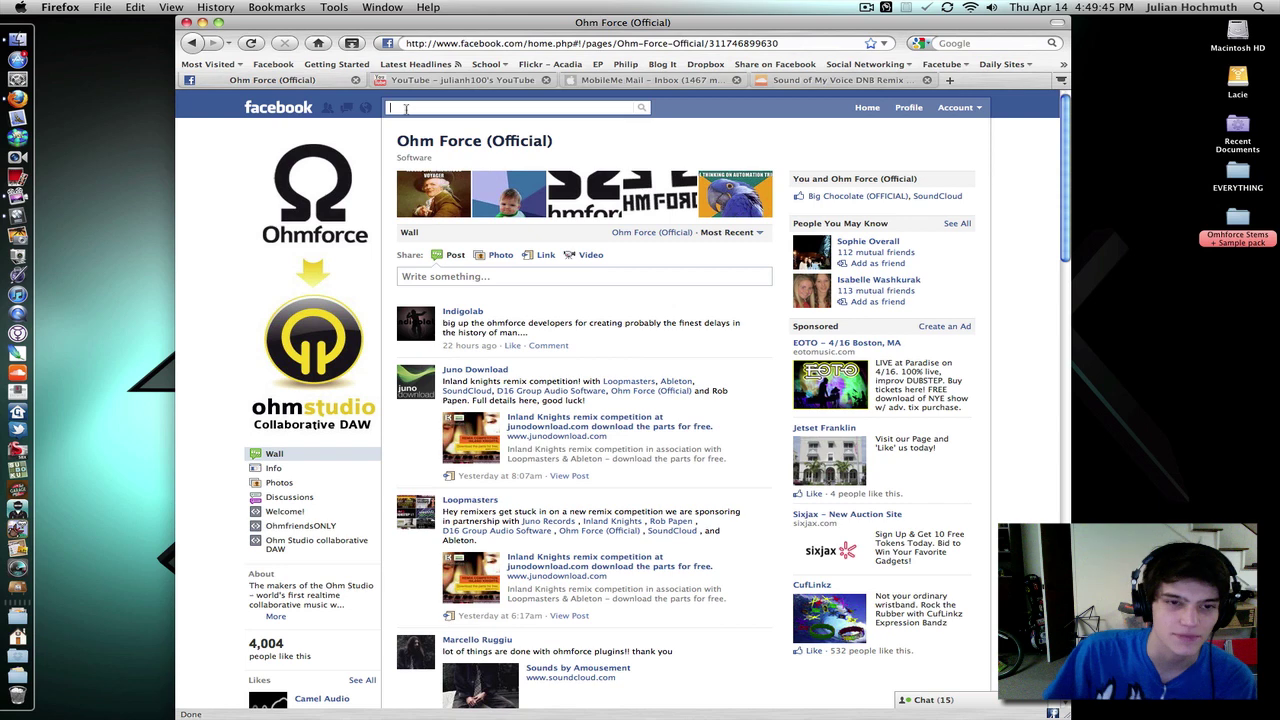
pyautogui.click(299, 527)
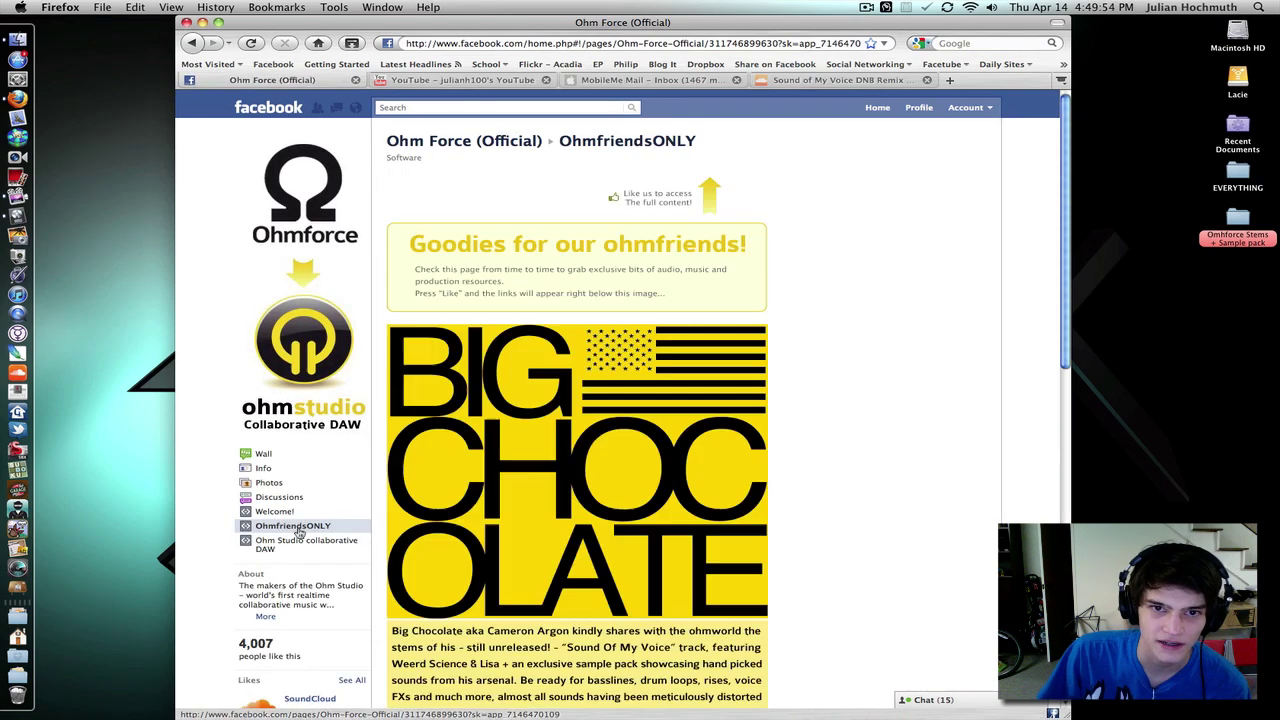
pyautogui.scroll(-3, 703, 272)
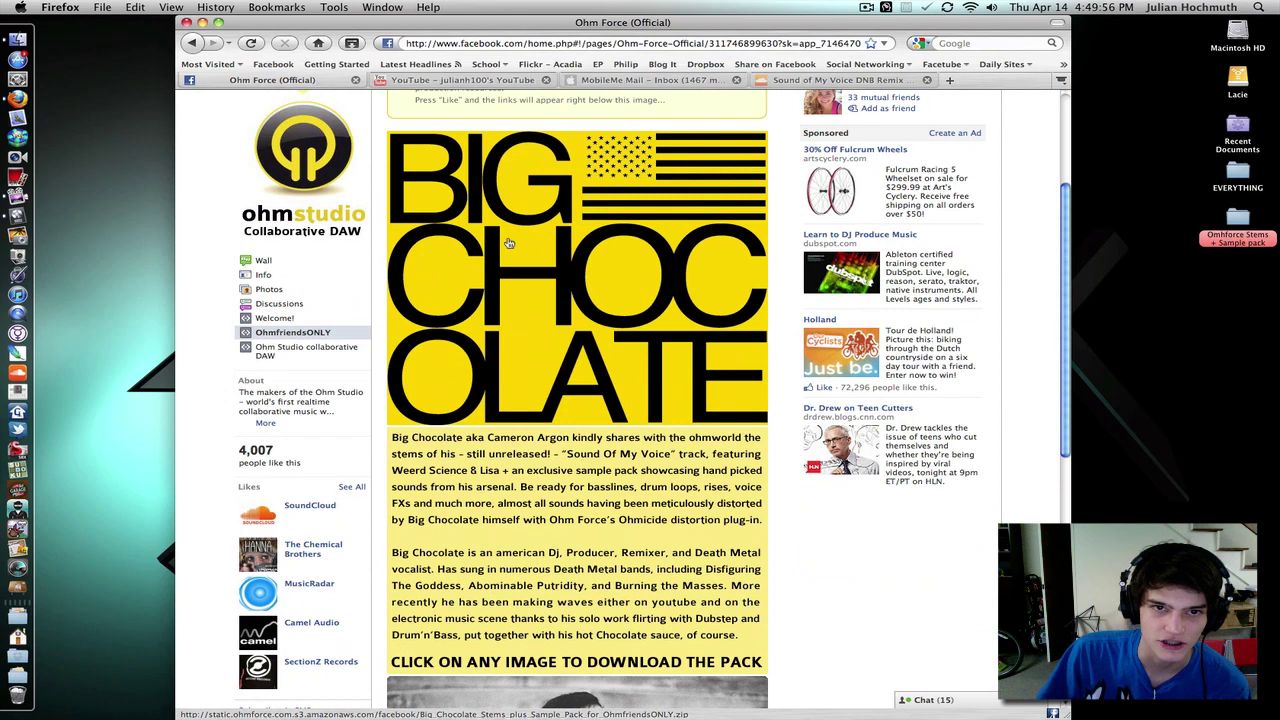
pyautogui.scroll(-3, 730, 336)
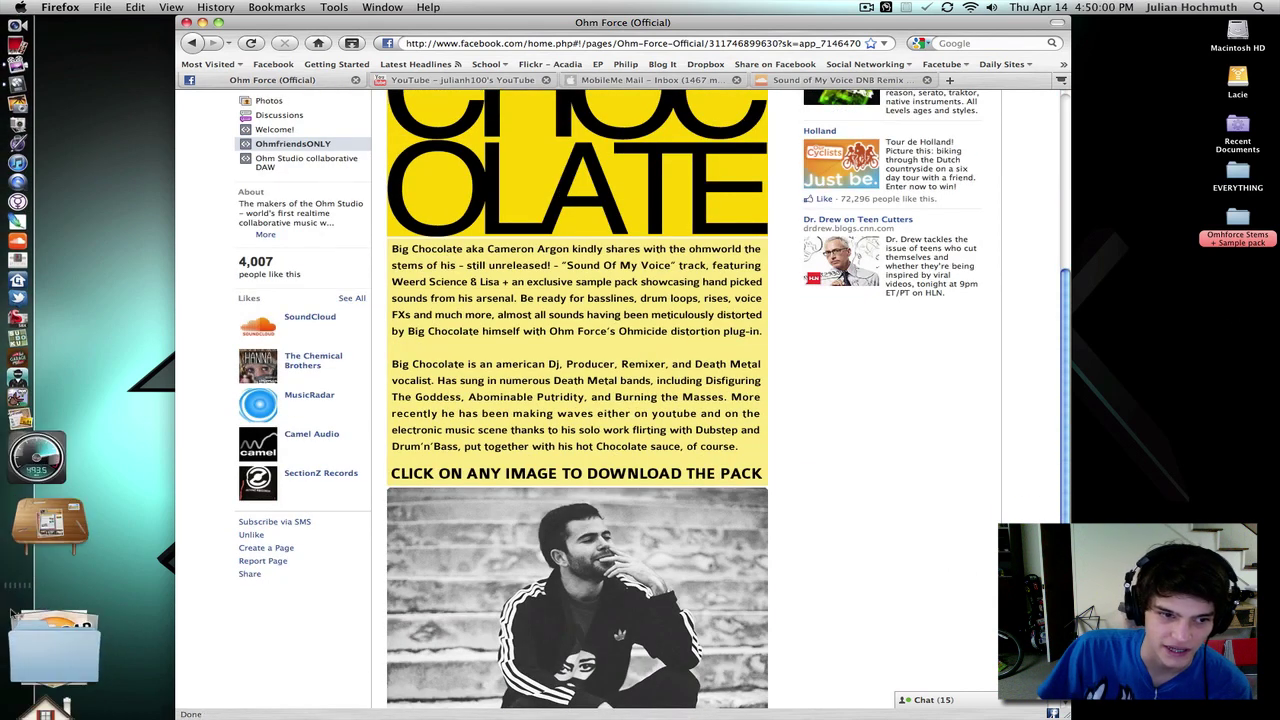
# Examine the OhmForceChocolate Samples inside the Omhforce Stems + Sample pack folder, and close the folder window.
pyautogui.click(30, 620)
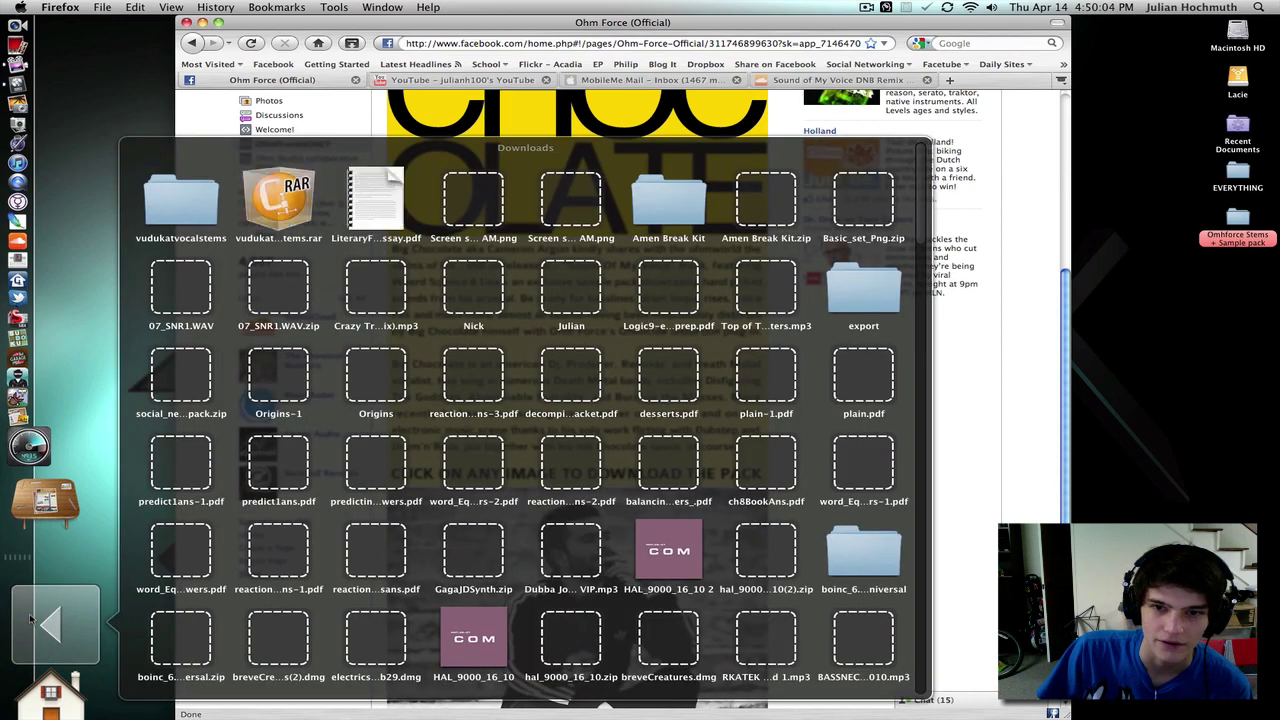
pyautogui.click(40, 620)
pyautogui.click(1258, 225)
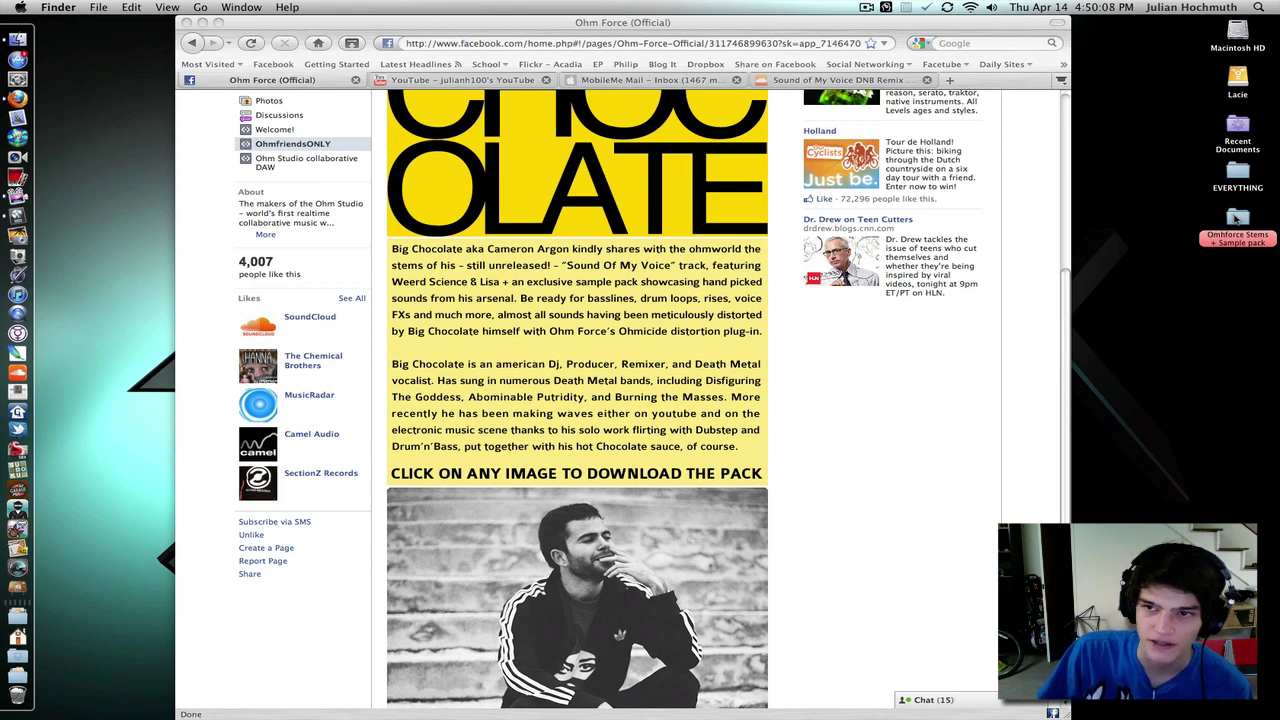
pyautogui.press('Return')
pyautogui.doubleClick(1237, 218)
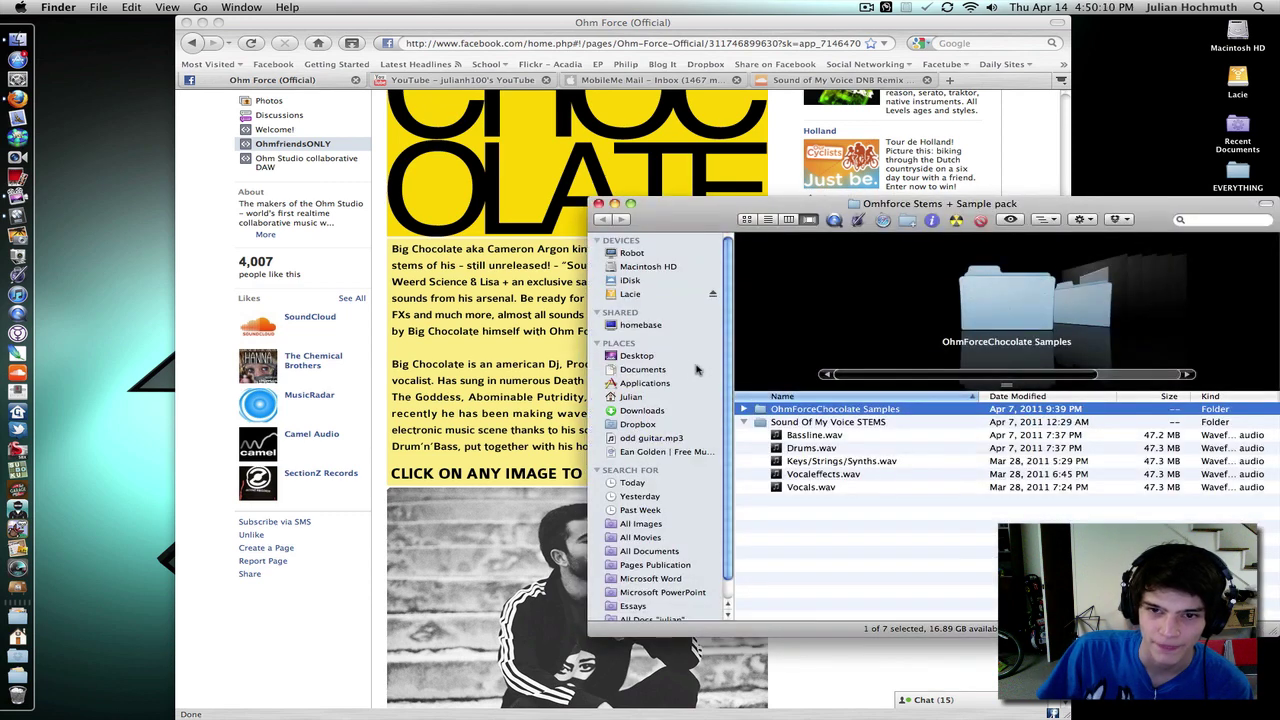
pyautogui.click(744, 412)
pyautogui.scroll(-10, 780, 435)
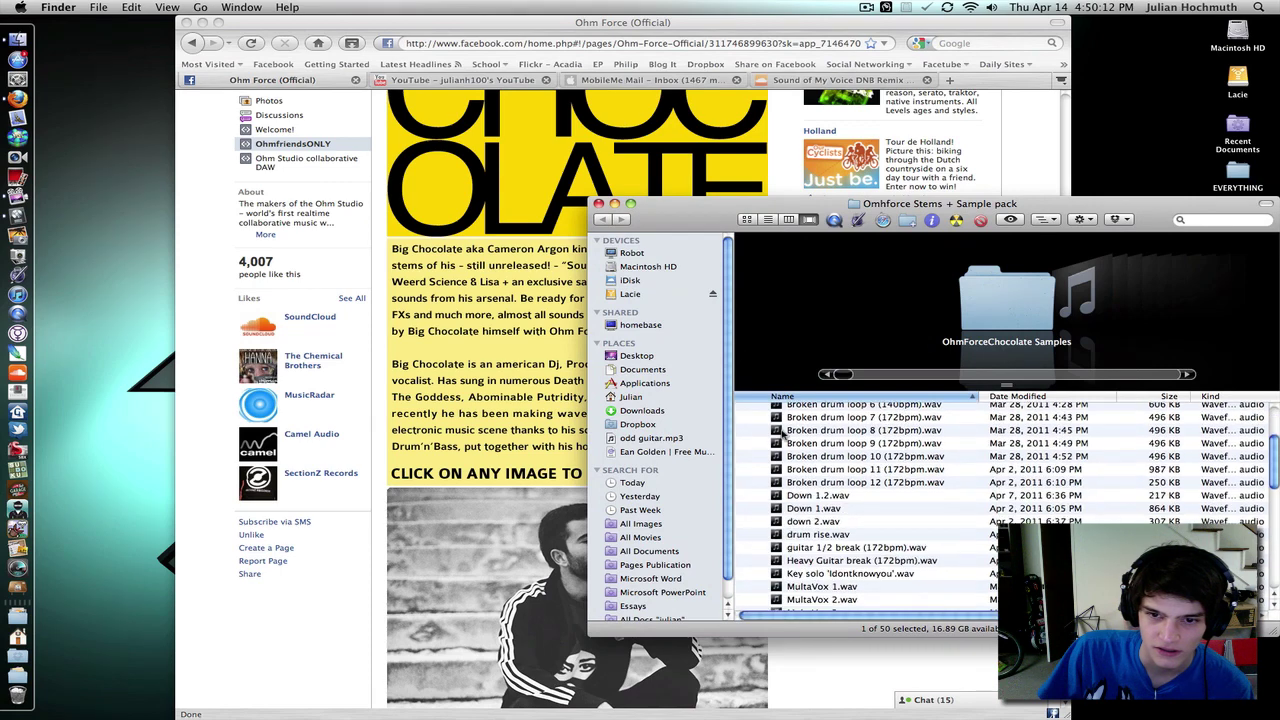
pyautogui.scroll(-3, 783, 435)
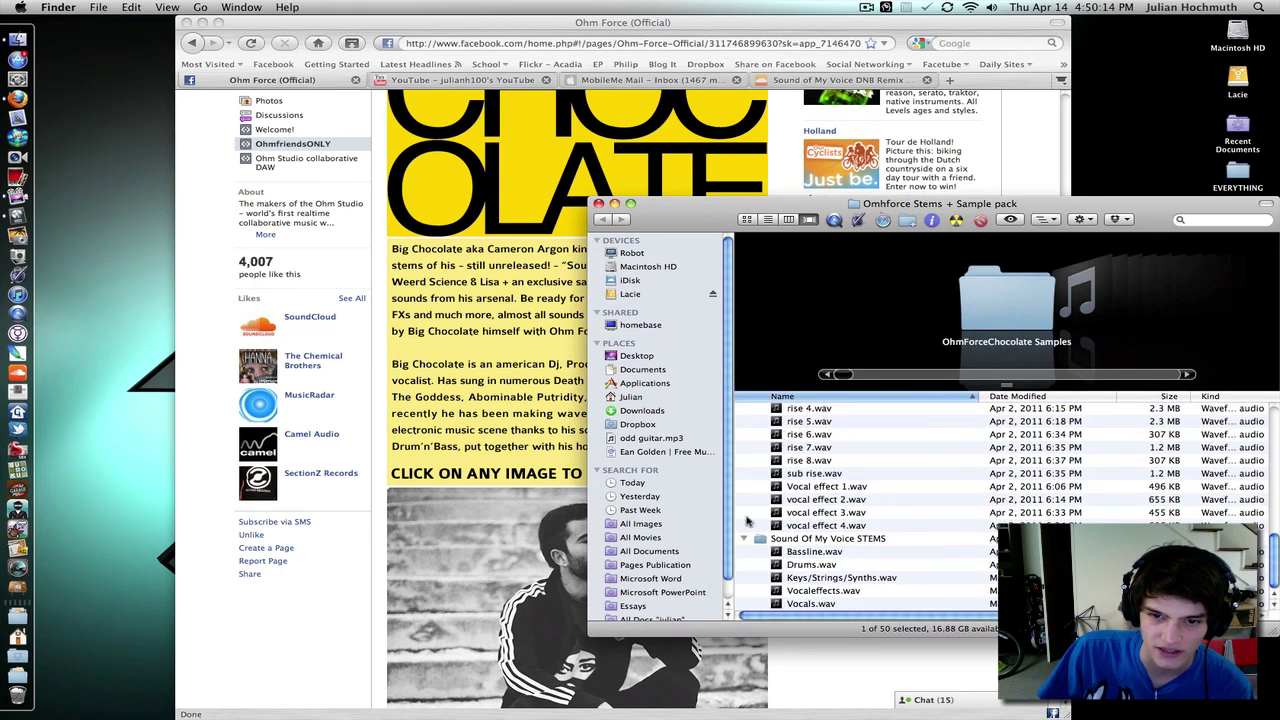
pyautogui.scroll(12, 746, 500)
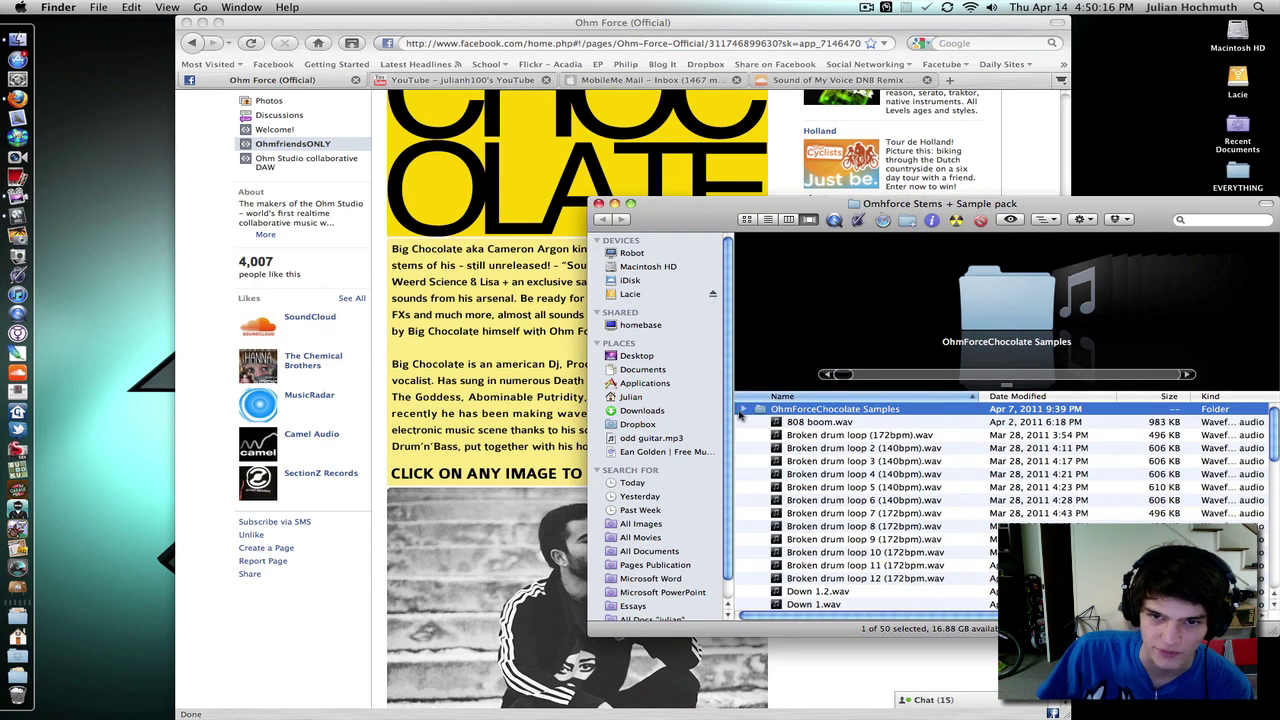
pyautogui.click(743, 410)
pyautogui.click(598, 204)
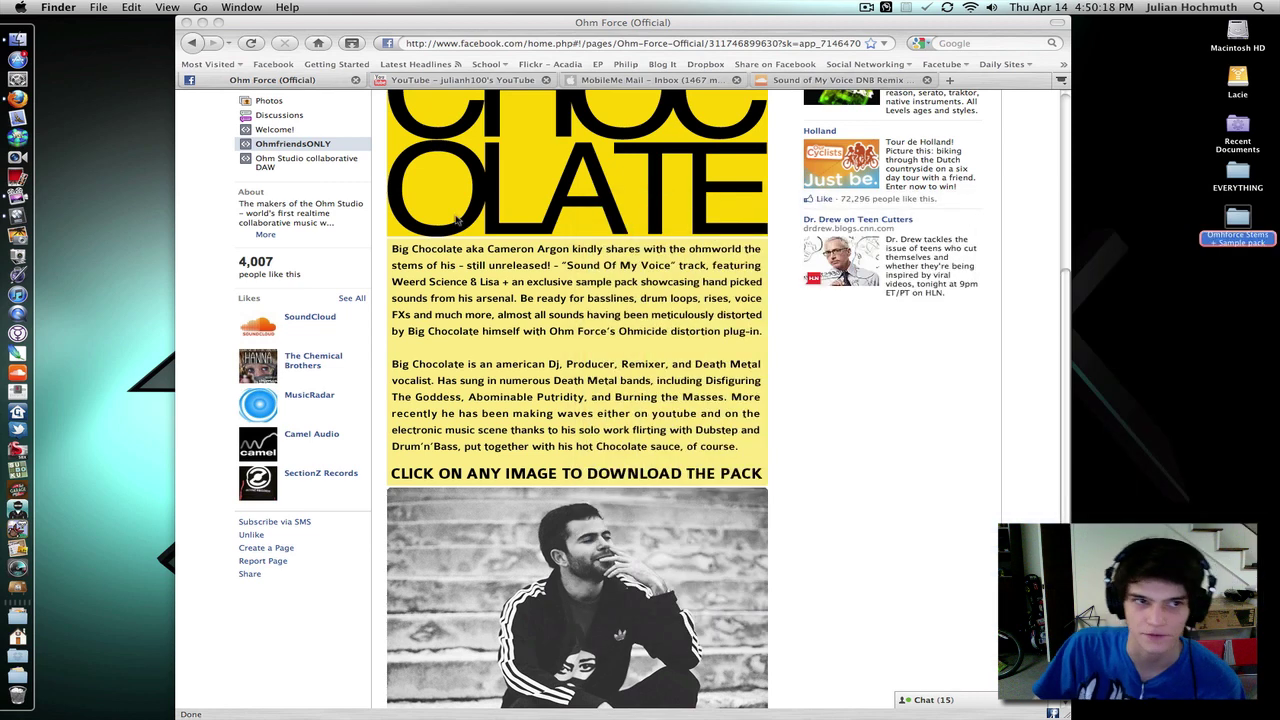
# Switch to Logic Pro, clear the browser window out of the way, and create a new project from the Empty Project template.
pyautogui.click(40, 242)
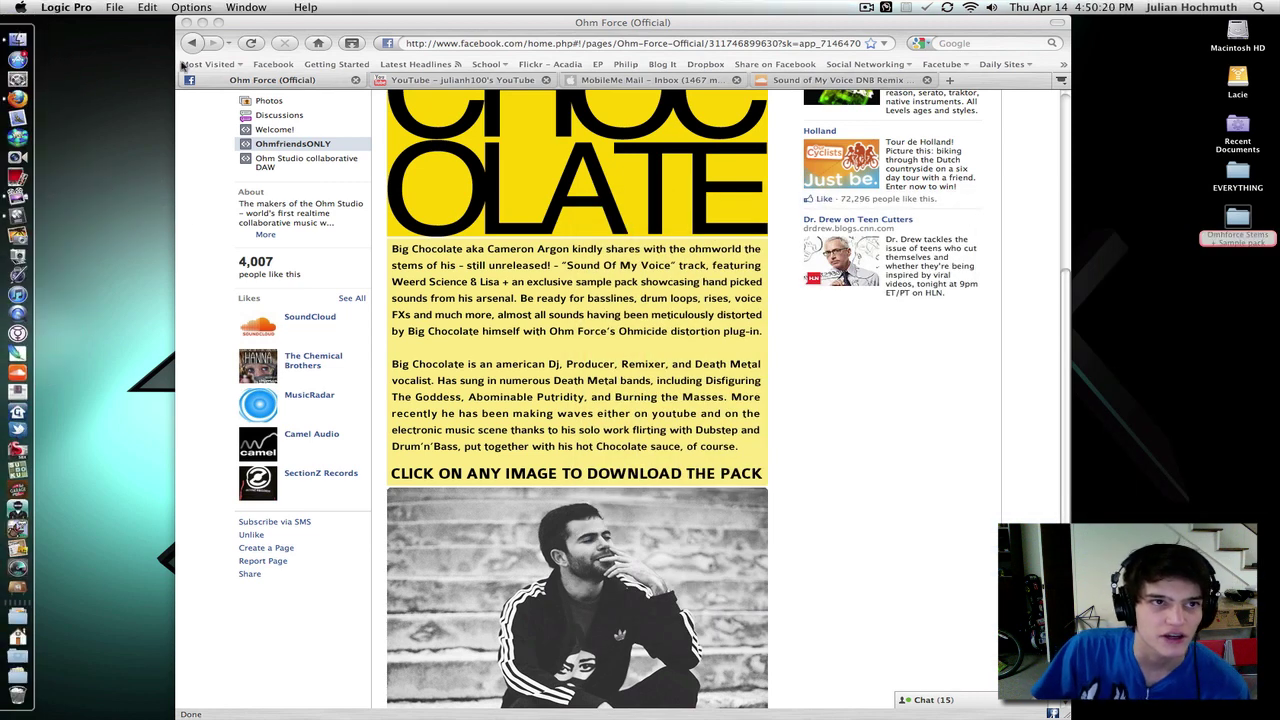
pyautogui.click(115, 7)
pyautogui.click(124, 30)
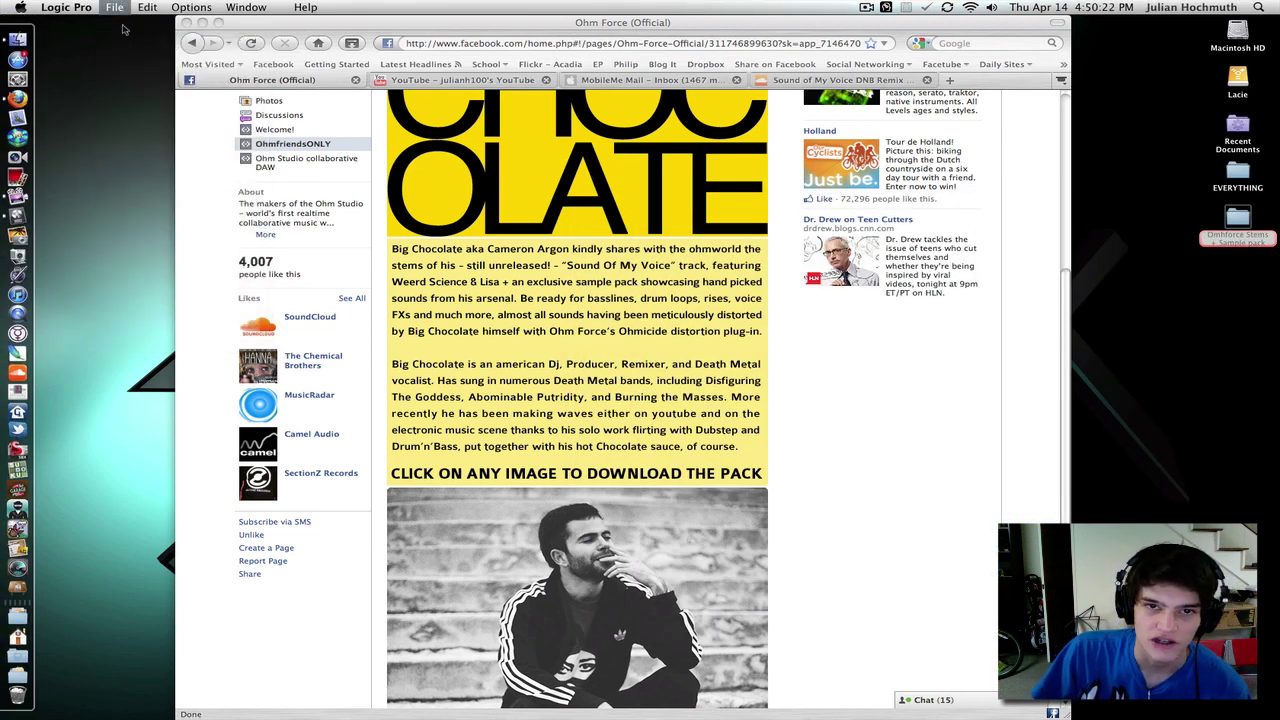
pyautogui.click(204, 23)
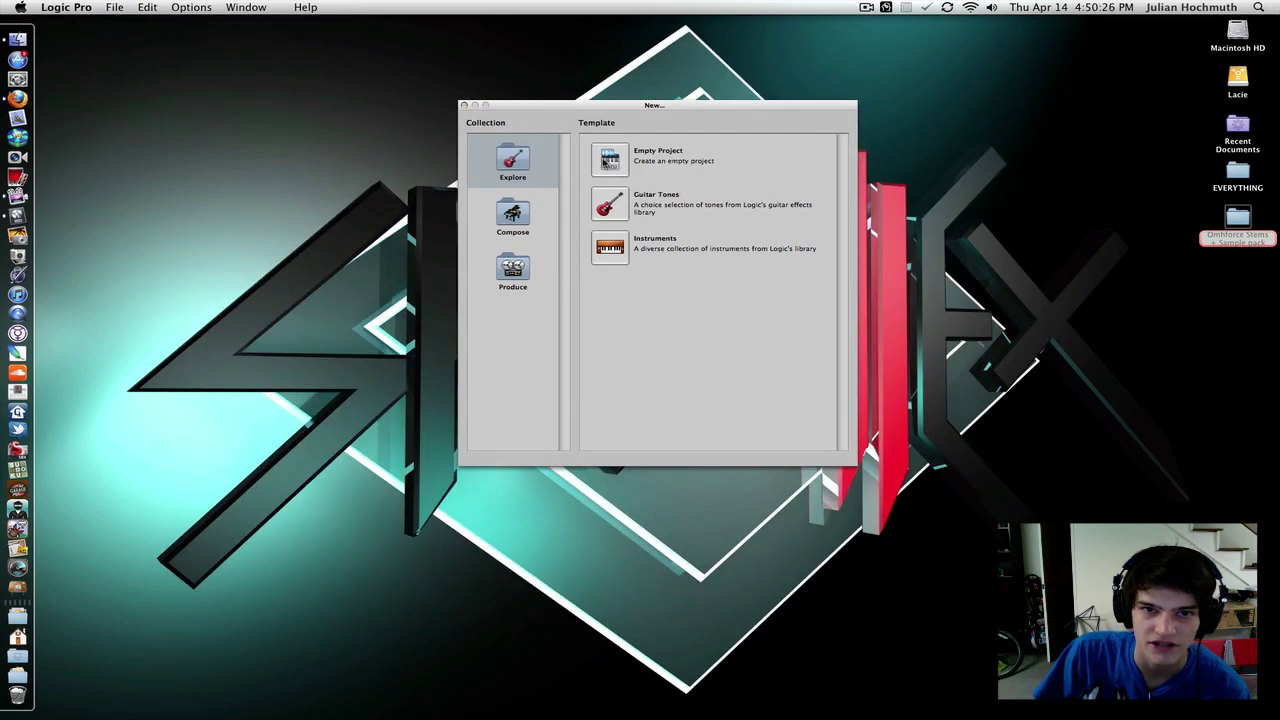
pyautogui.doubleClick(611, 158)
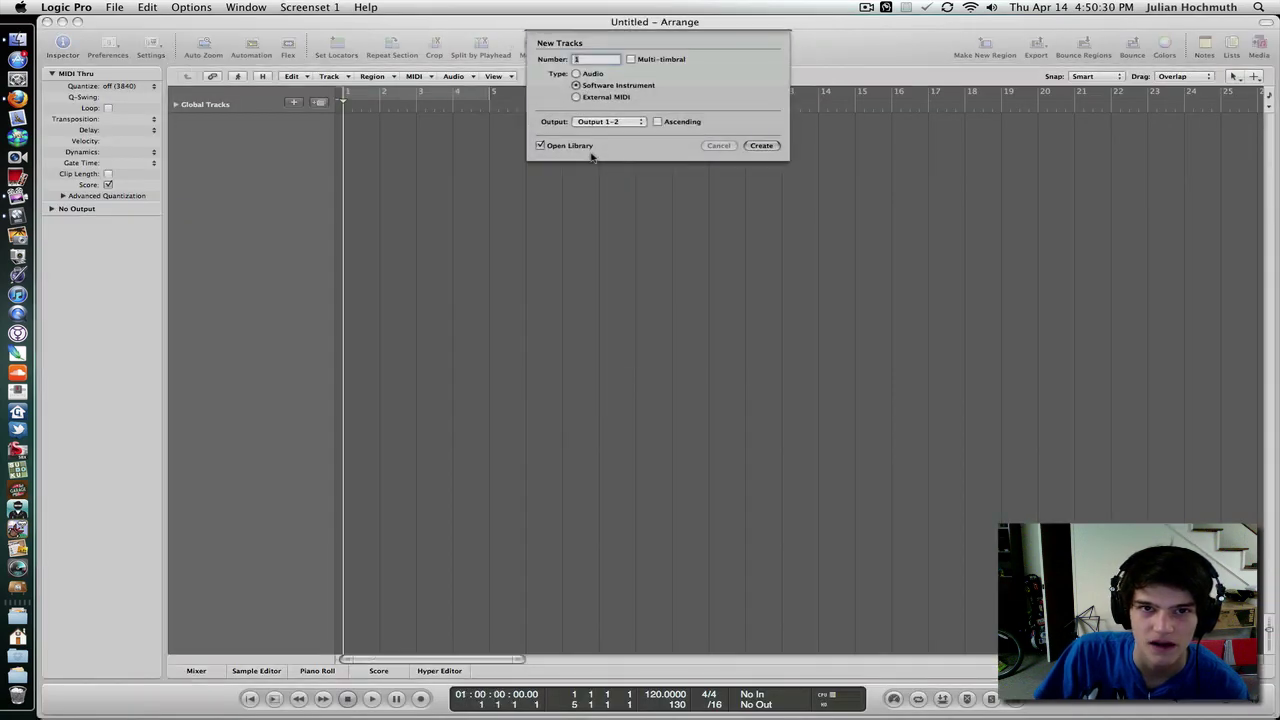
# Create two audio tracks in the new project.
pyautogui.click(576, 74)
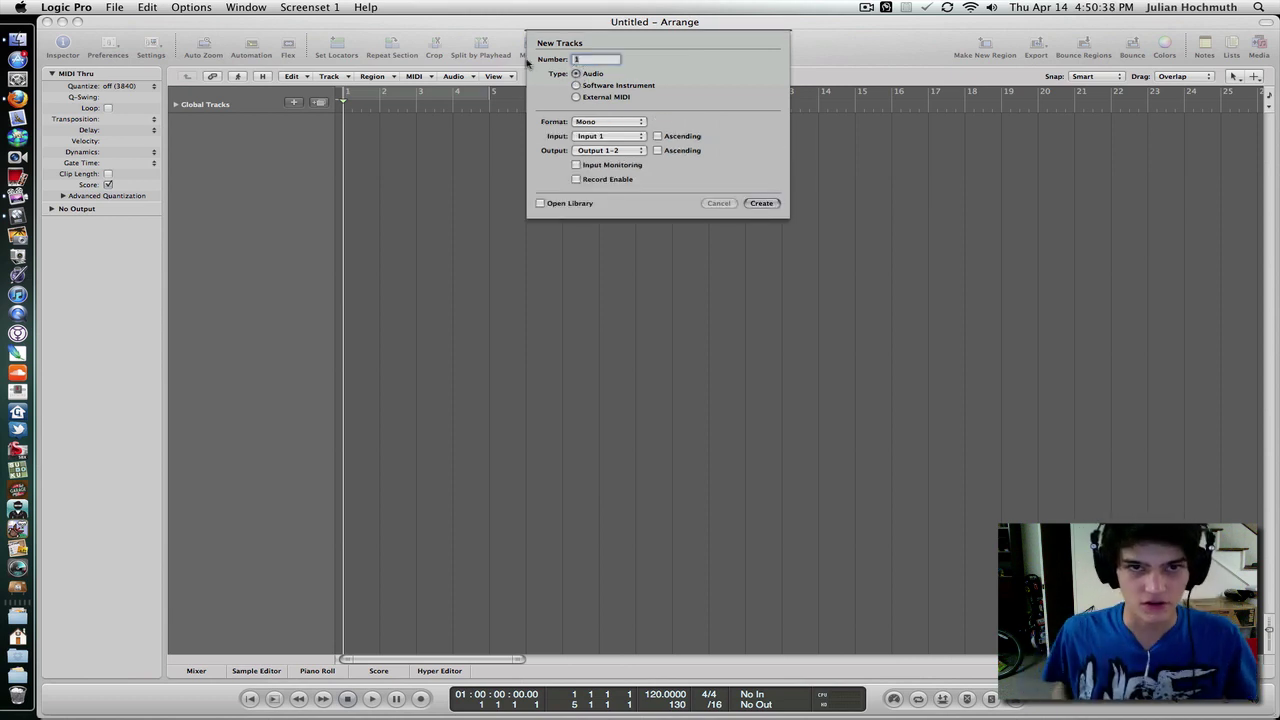
pyautogui.write('2')
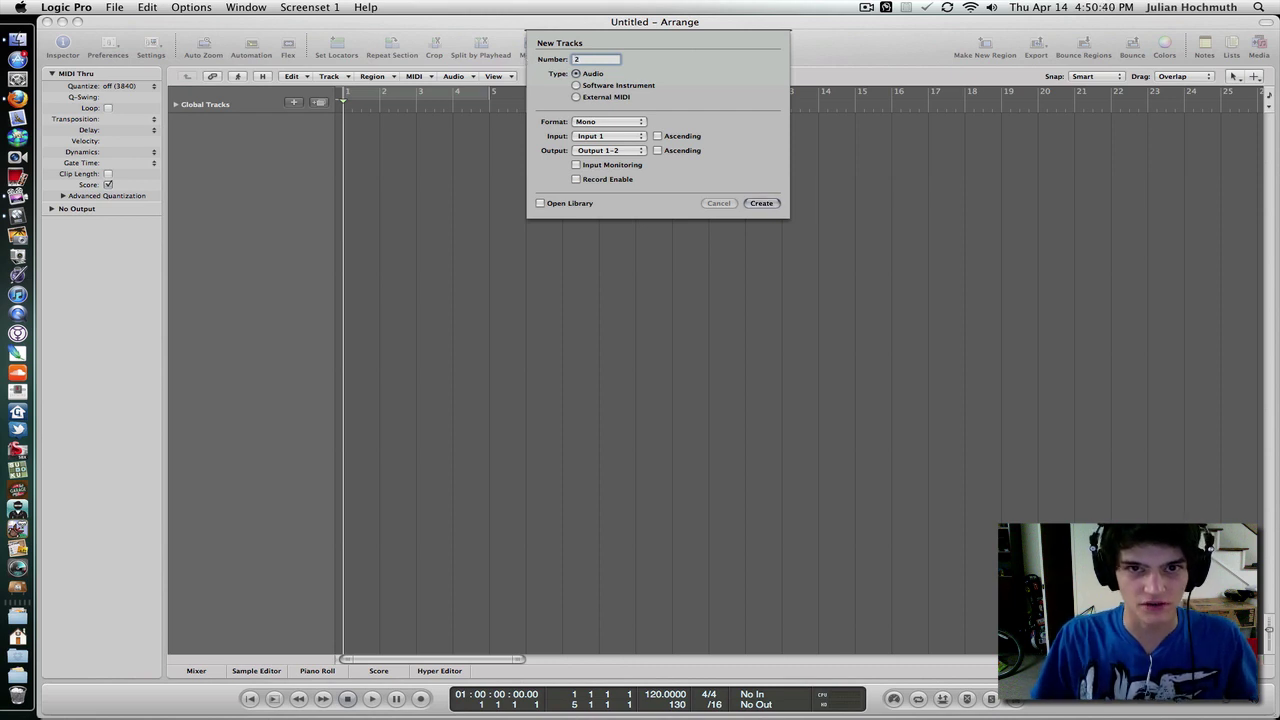
pyautogui.press('Return')
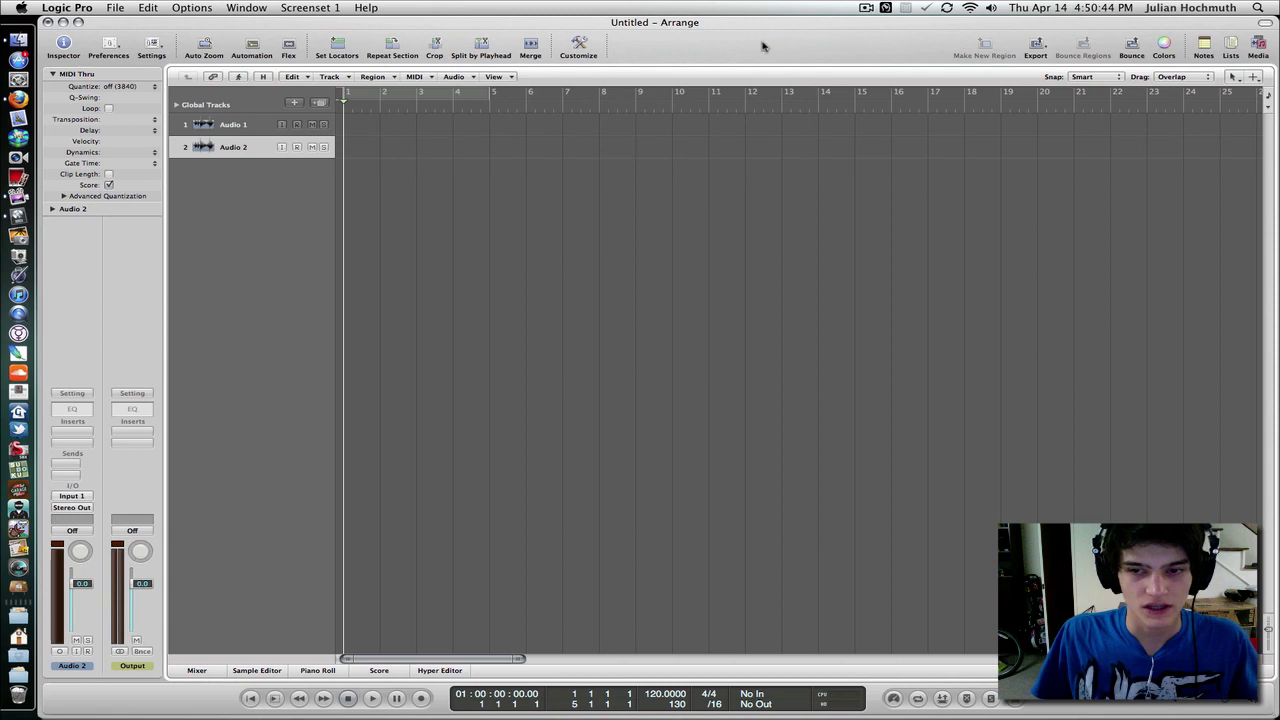
# Import Bassline.wav and Drums.wav from the Sound Of My Voice STEMS folder onto the existing tracks at bar 1, including their tempo information.
pyautogui.press('F11')
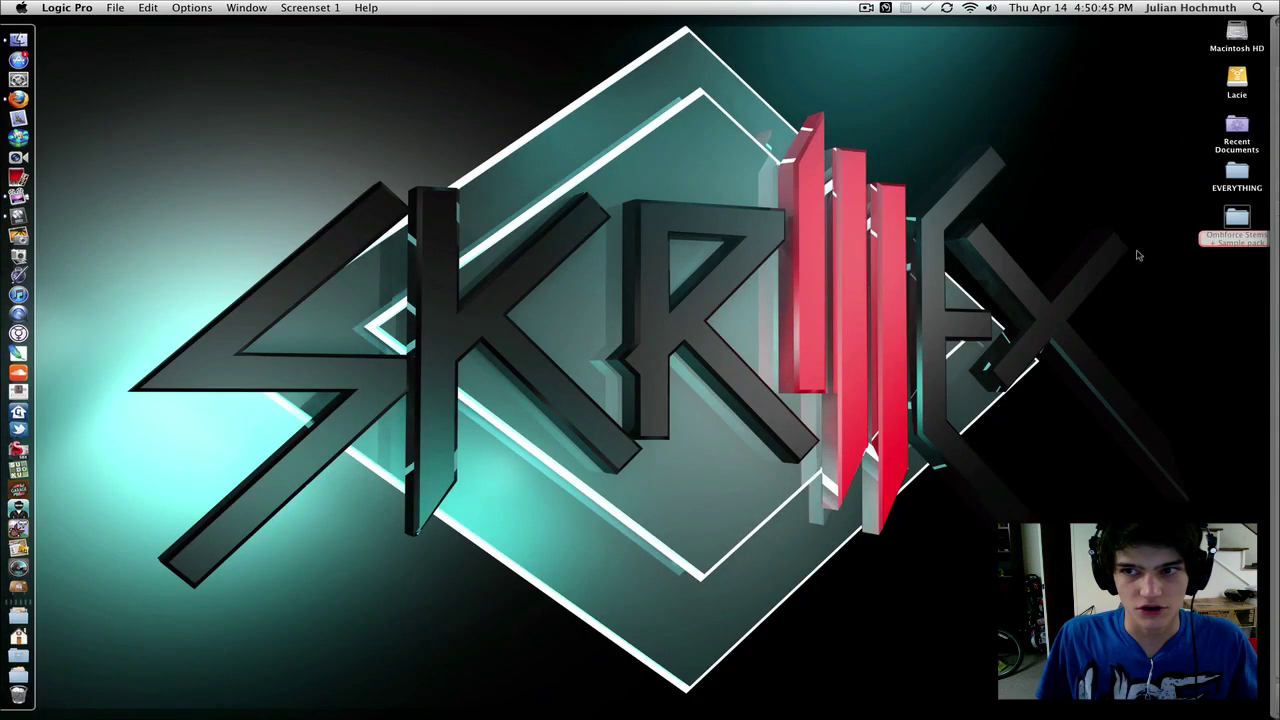
pyautogui.doubleClick(1240, 218)
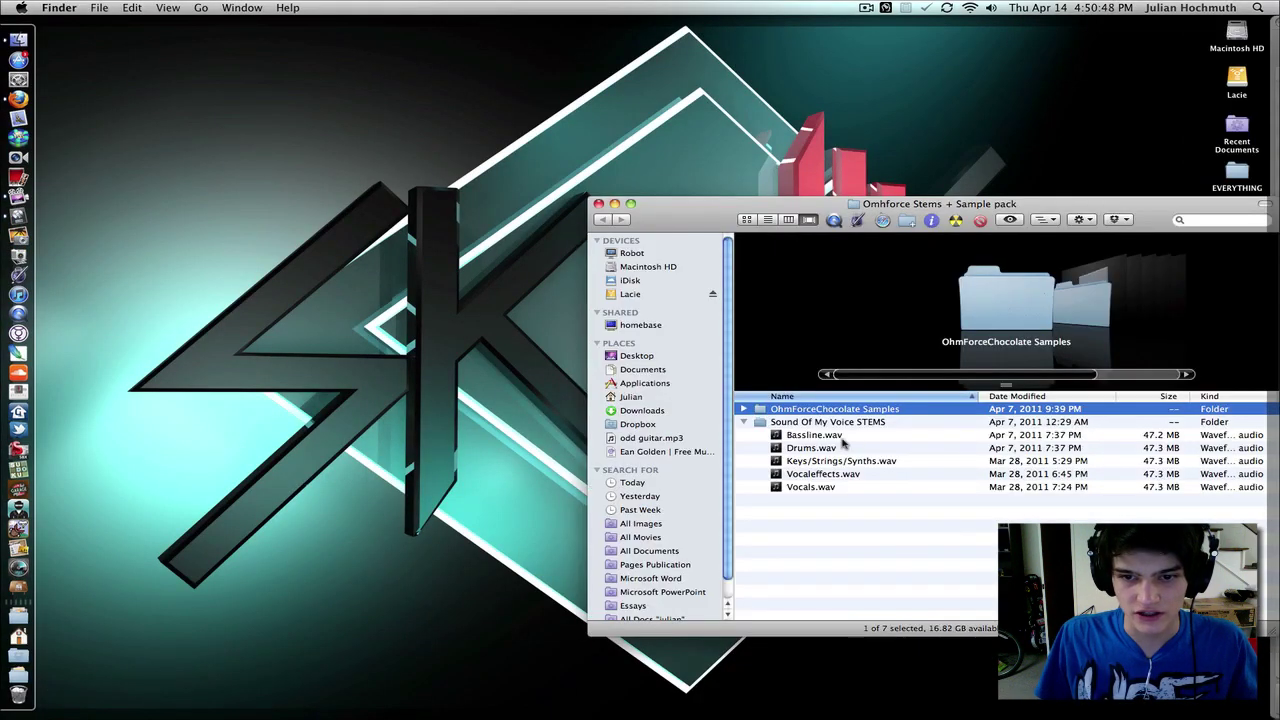
pyautogui.click(836, 437)
pyautogui.hotkey('shift', 'Down')
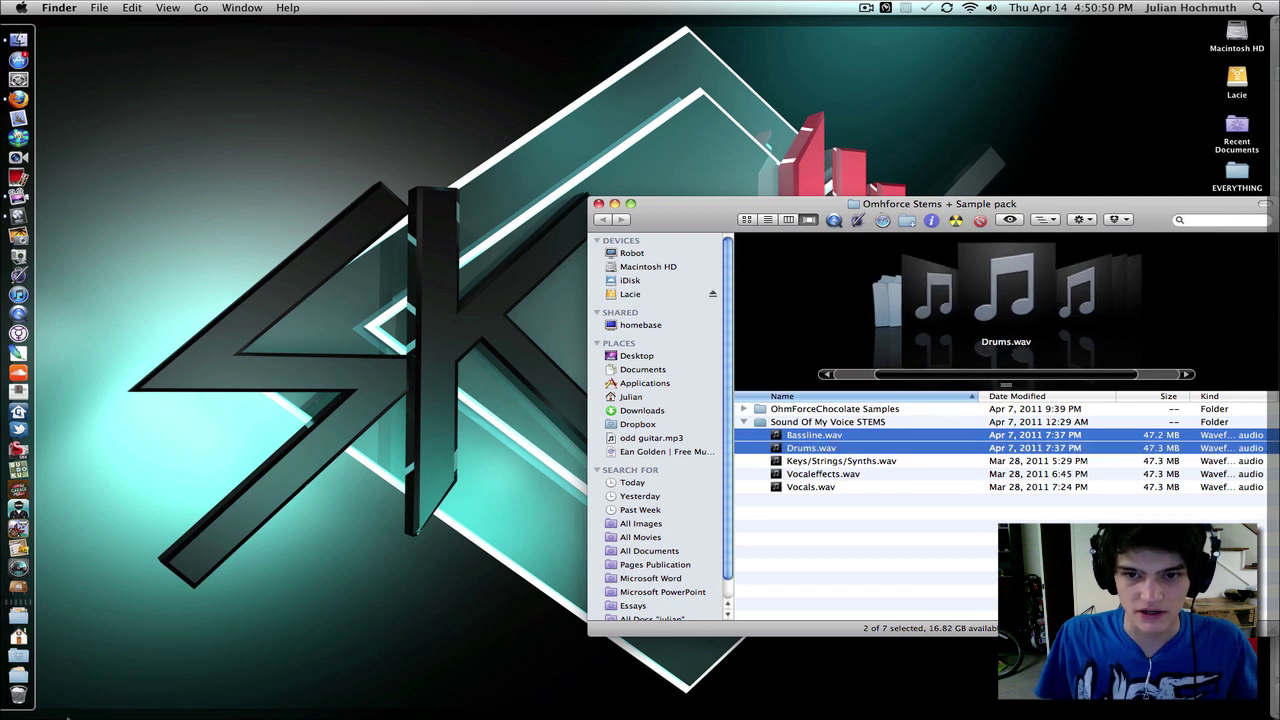
pyautogui.press('F11')
pyautogui.moveTo(818, 440); pyautogui.dragTo(368, 128)
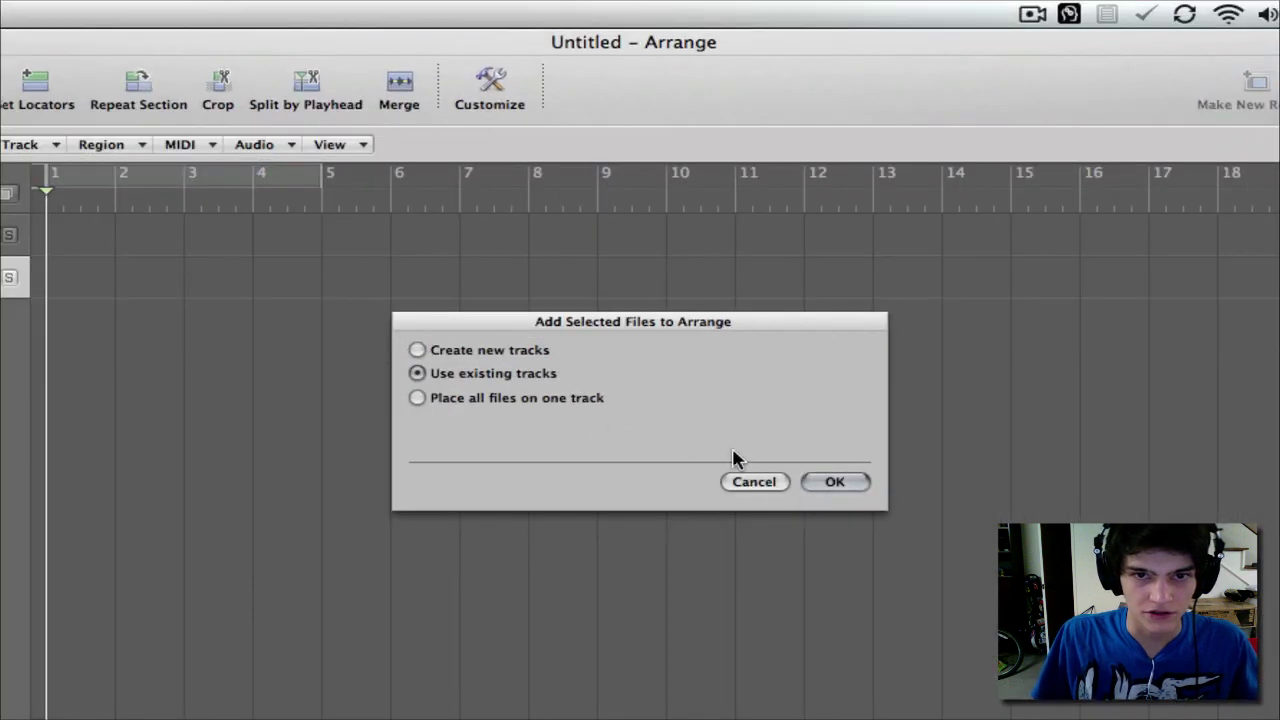
pyautogui.click(838, 485)
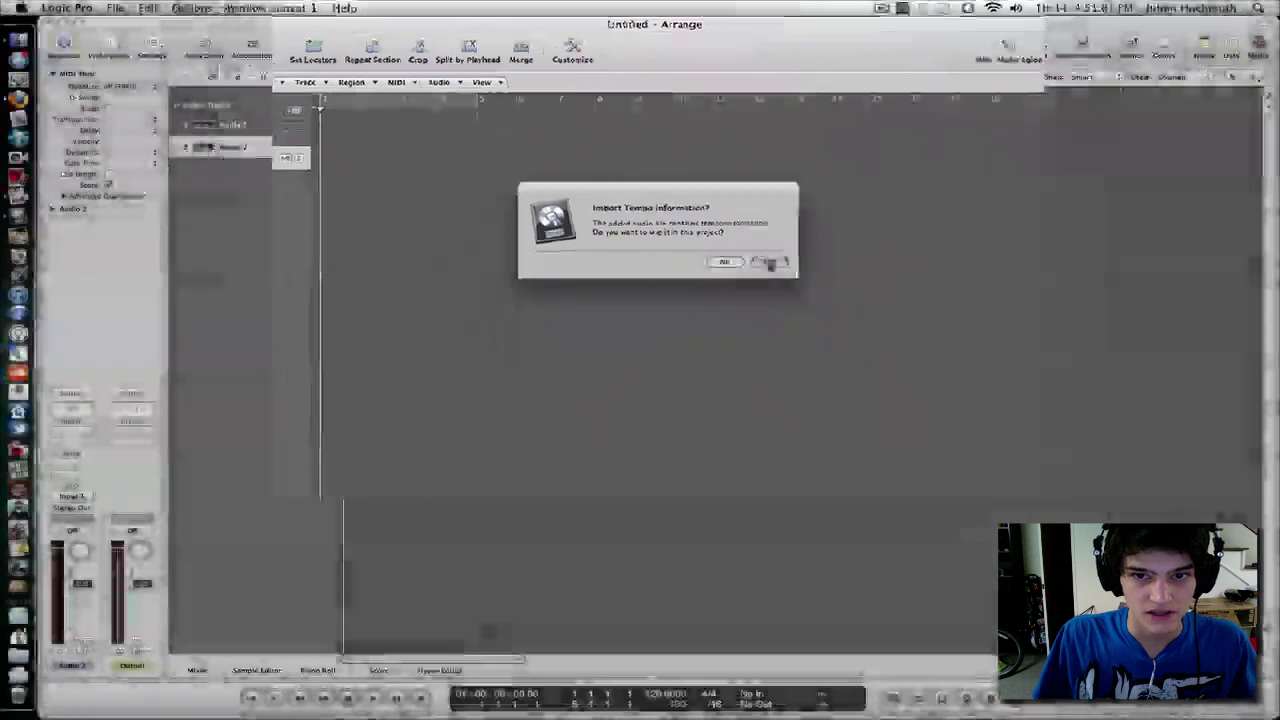
pyautogui.click(835, 461)
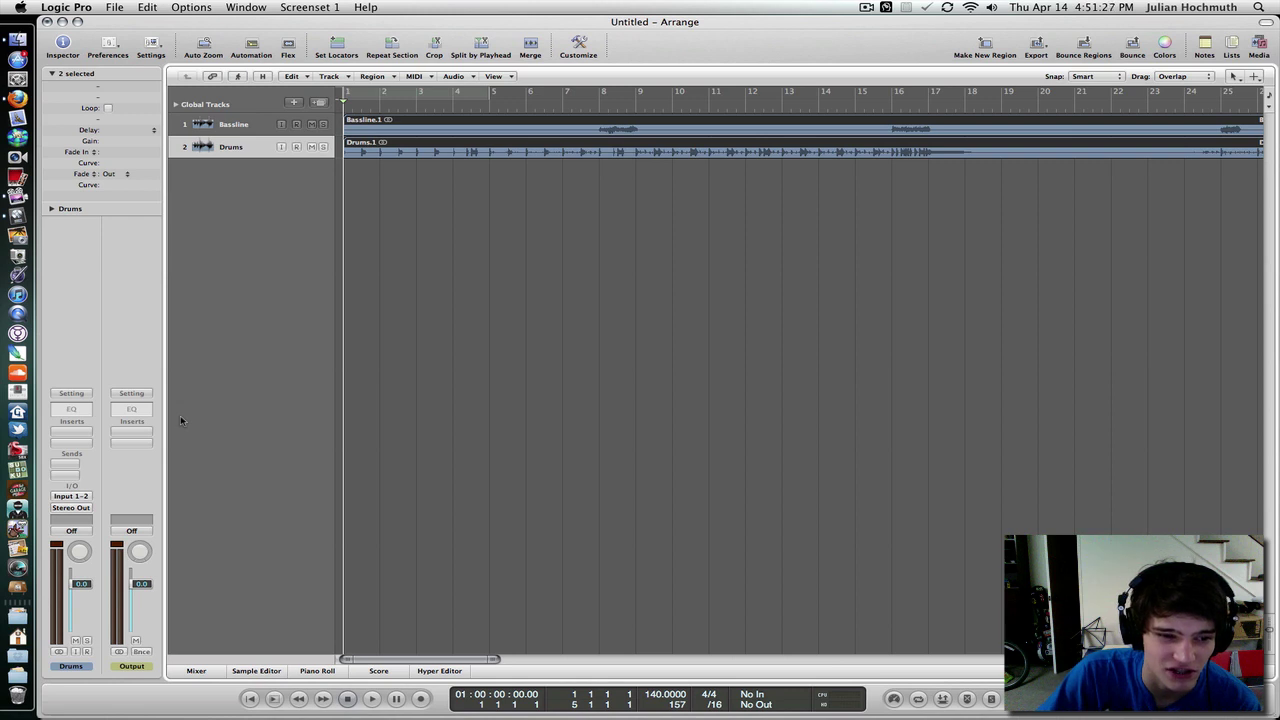
# Play the project and lower the volume of Drums to about -3.8 dB and Bassline to about -4.0 dB.
pyautogui.press('space')
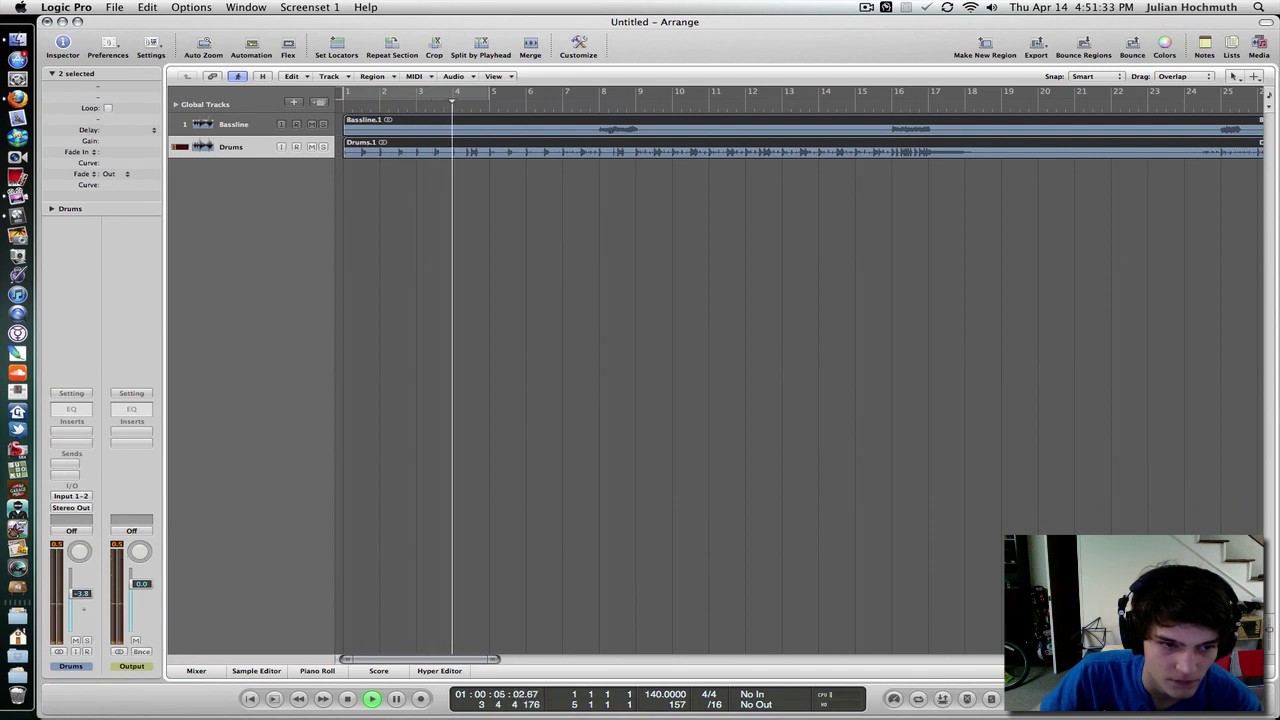
pyautogui.click(225, 124)
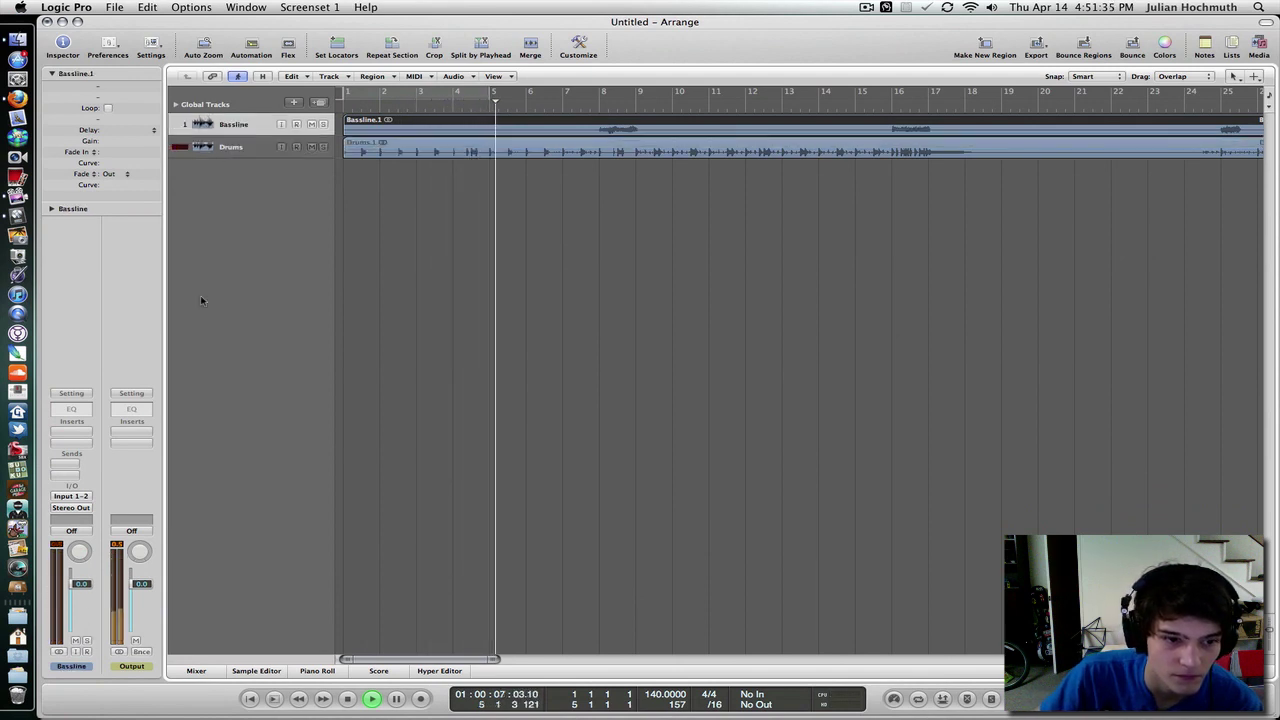
pyautogui.moveTo(80, 583); pyautogui.dragTo(83, 618)
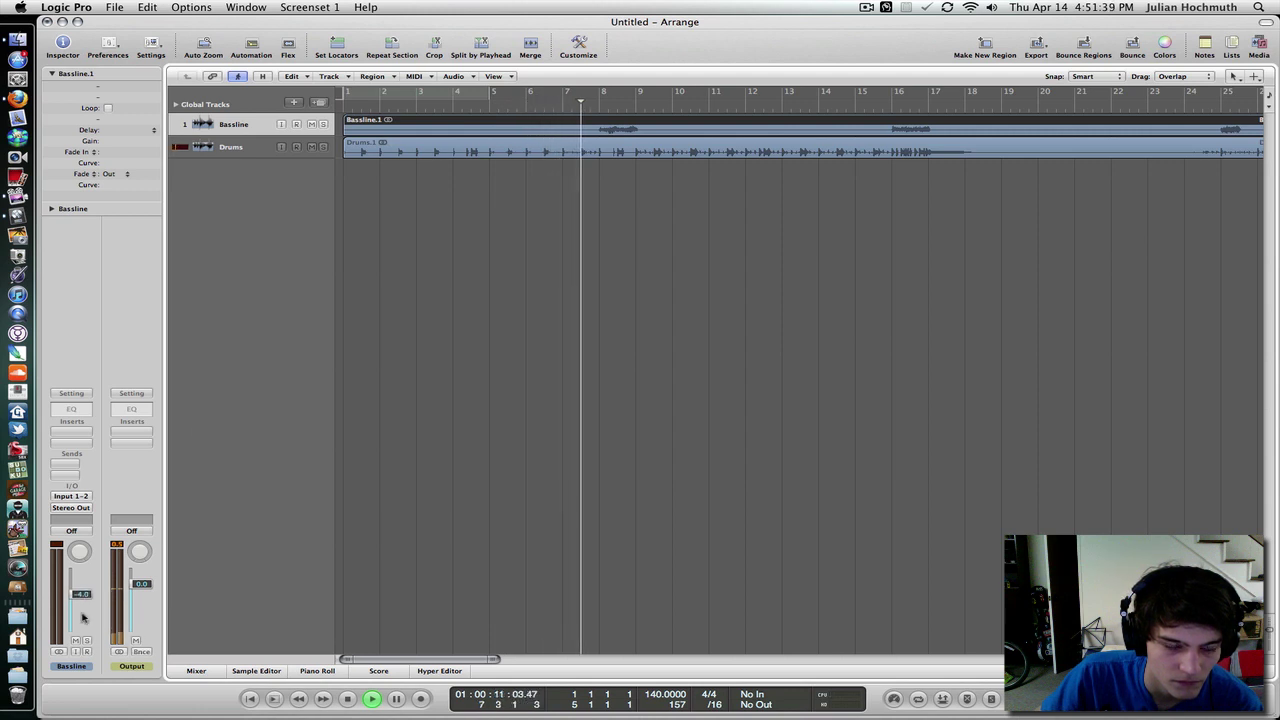
# Stop playback and set a cycle range over the first drop, from bar 33 to bar 37.
pyautogui.click(234, 148)
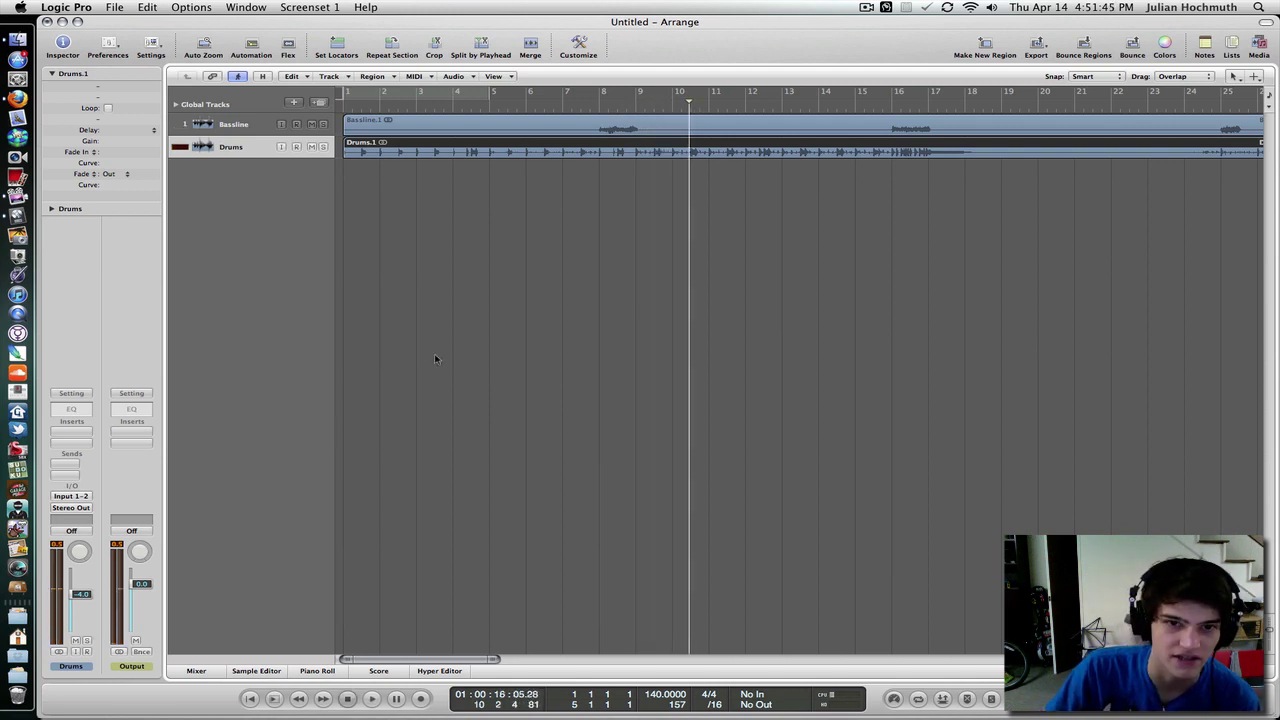
pyautogui.hscroll(5, 616, 271)
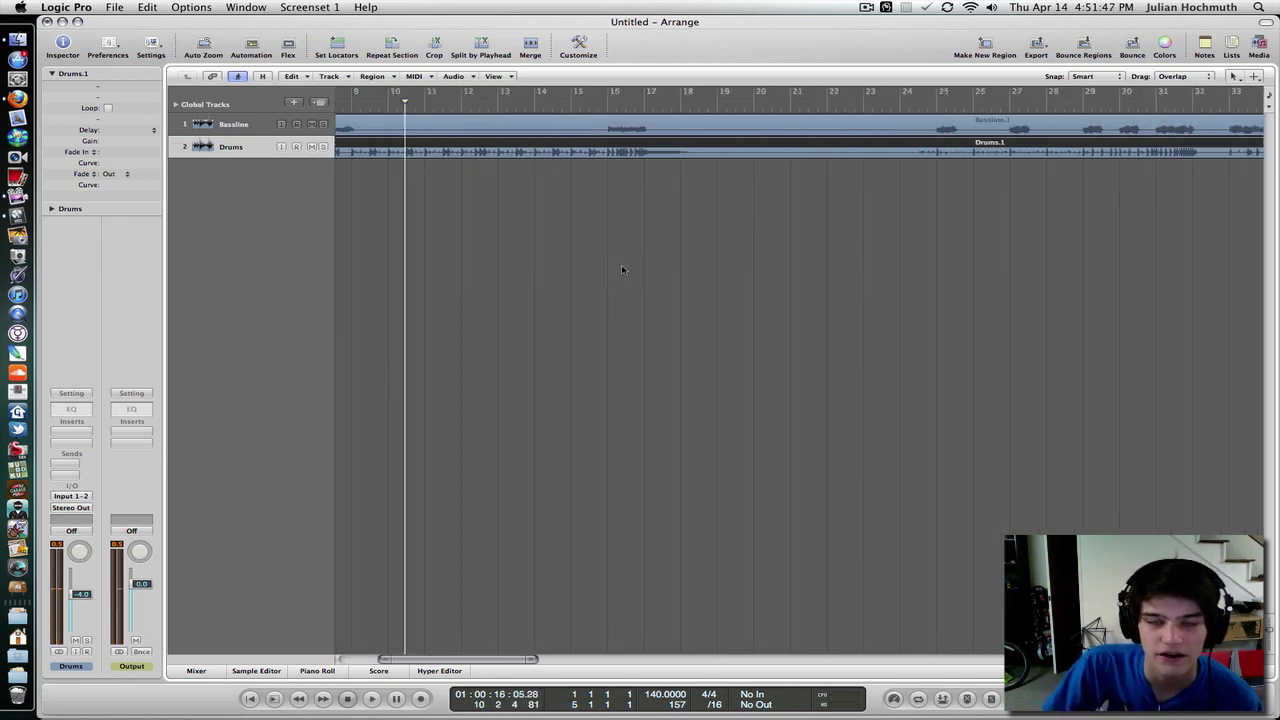
pyautogui.hscroll(3, 636, 271)
pyautogui.click(717, 269)
pyautogui.hscroll(3, 717, 269)
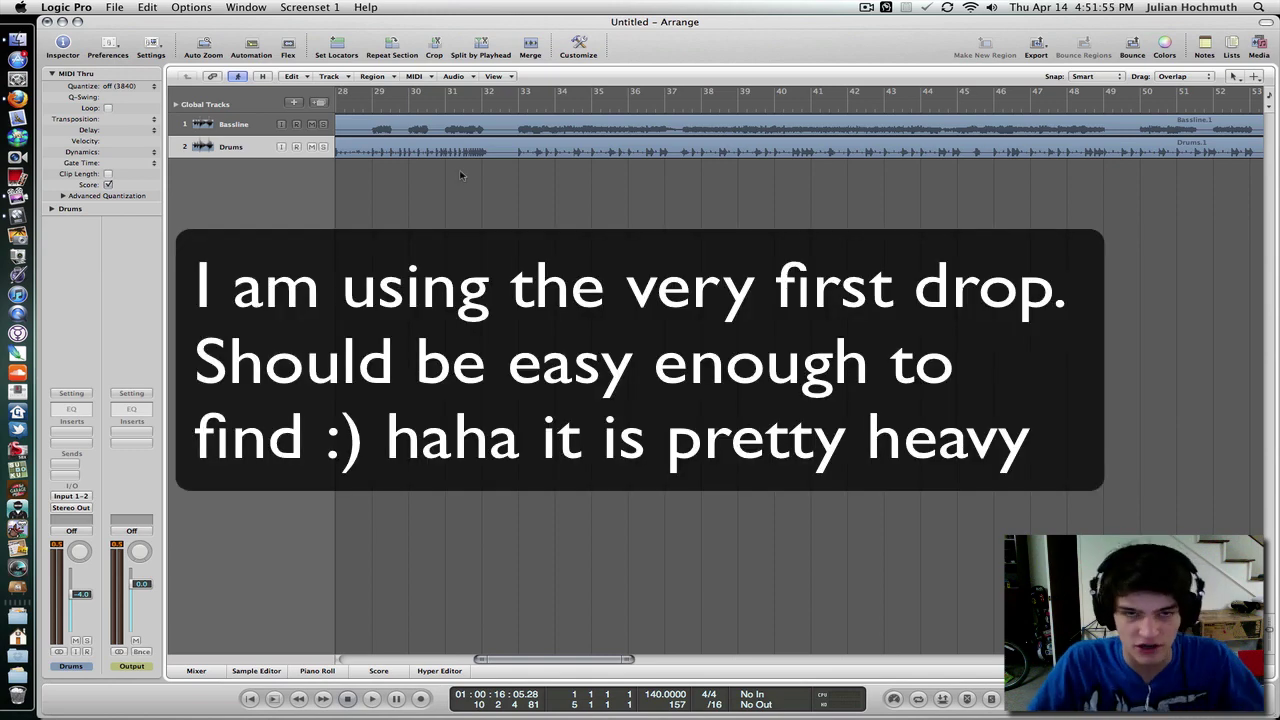
pyautogui.click(521, 100)
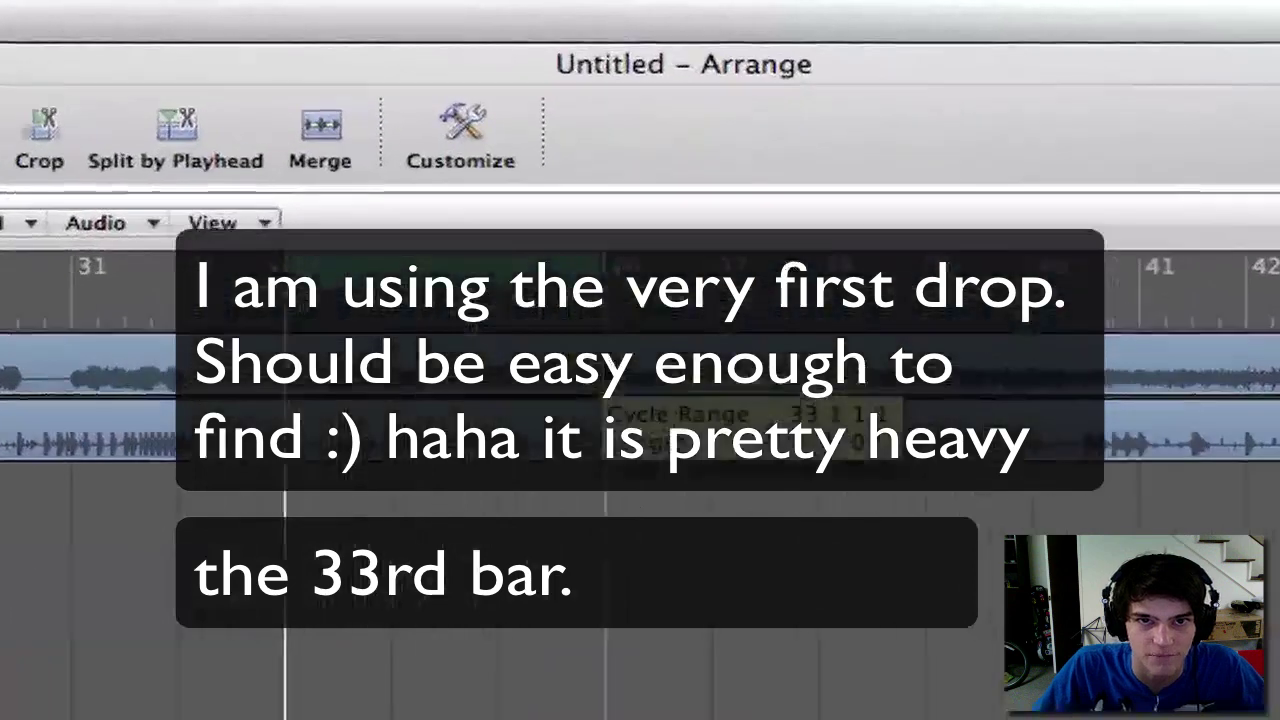
pyautogui.moveTo(478, 160); pyautogui.dragTo(662, 163)
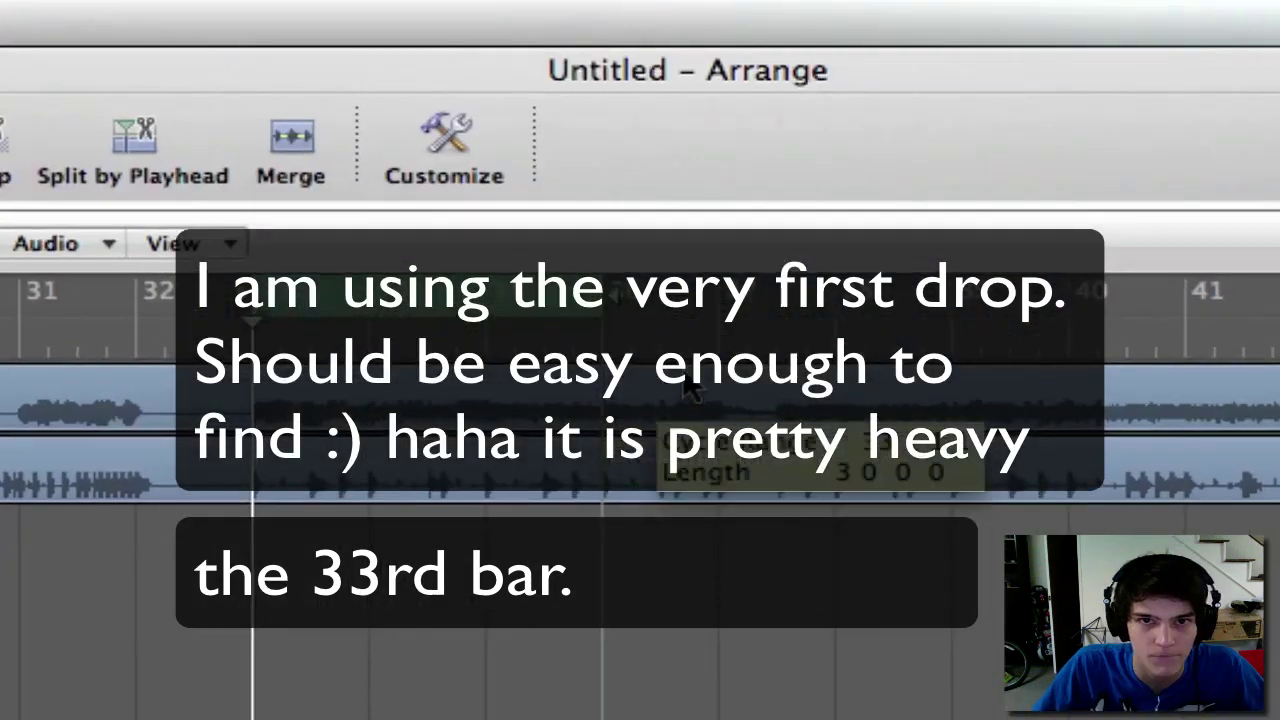
pyautogui.moveTo(689, 391); pyautogui.dragTo(718, 392)
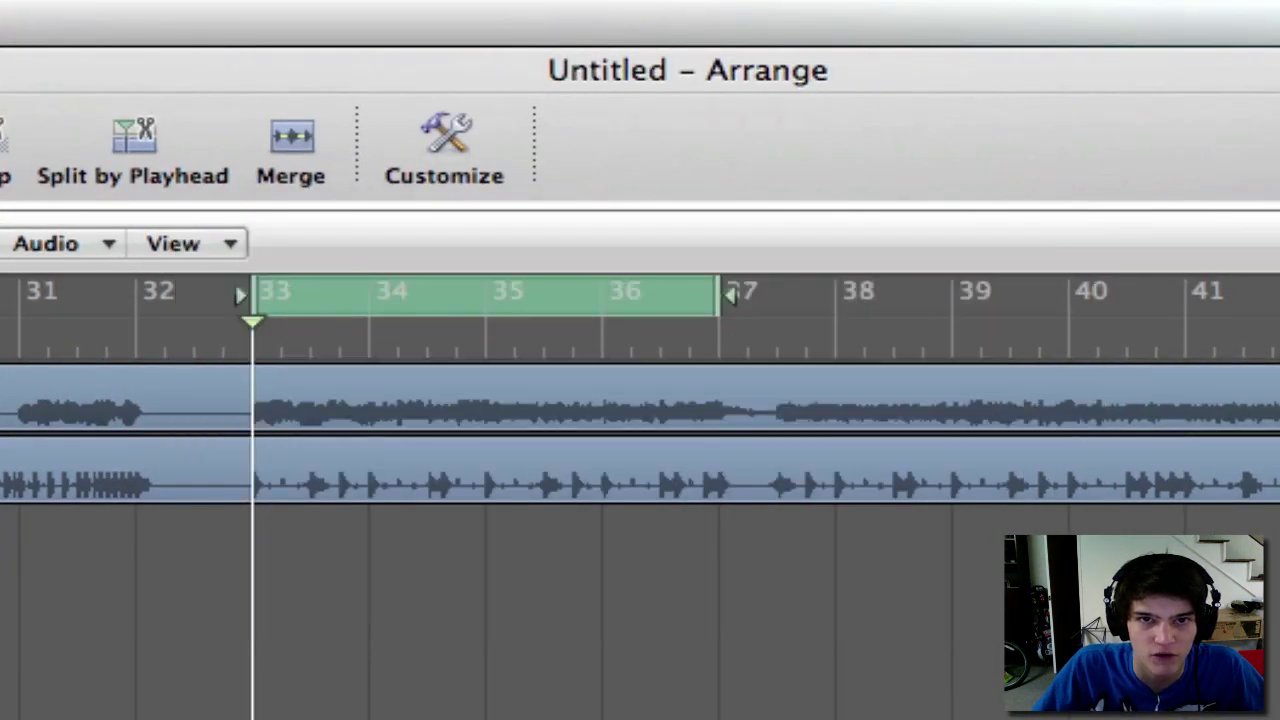
# Select the Bassline region and place the playhead exactly at the start of bar 33.
pyautogui.click(640, 400)
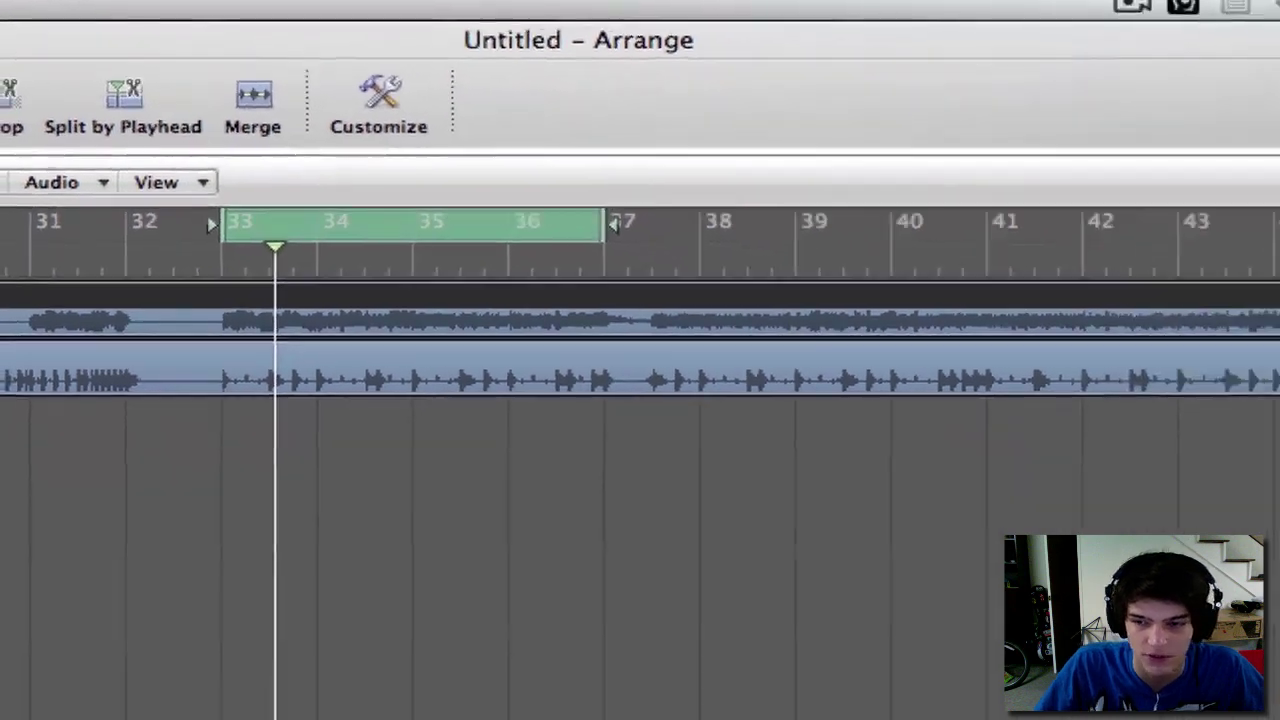
pyautogui.hotkey('ctrl', 'Right')
pyautogui.hotkey('ctrl', 'Right')
pyautogui.hotkey('ctrl', 'Right')
pyautogui.hotkey('ctrl', 'Right')
pyautogui.hotkey('ctrl', 'Right')
pyautogui.hotkey('ctrl', 'Right')
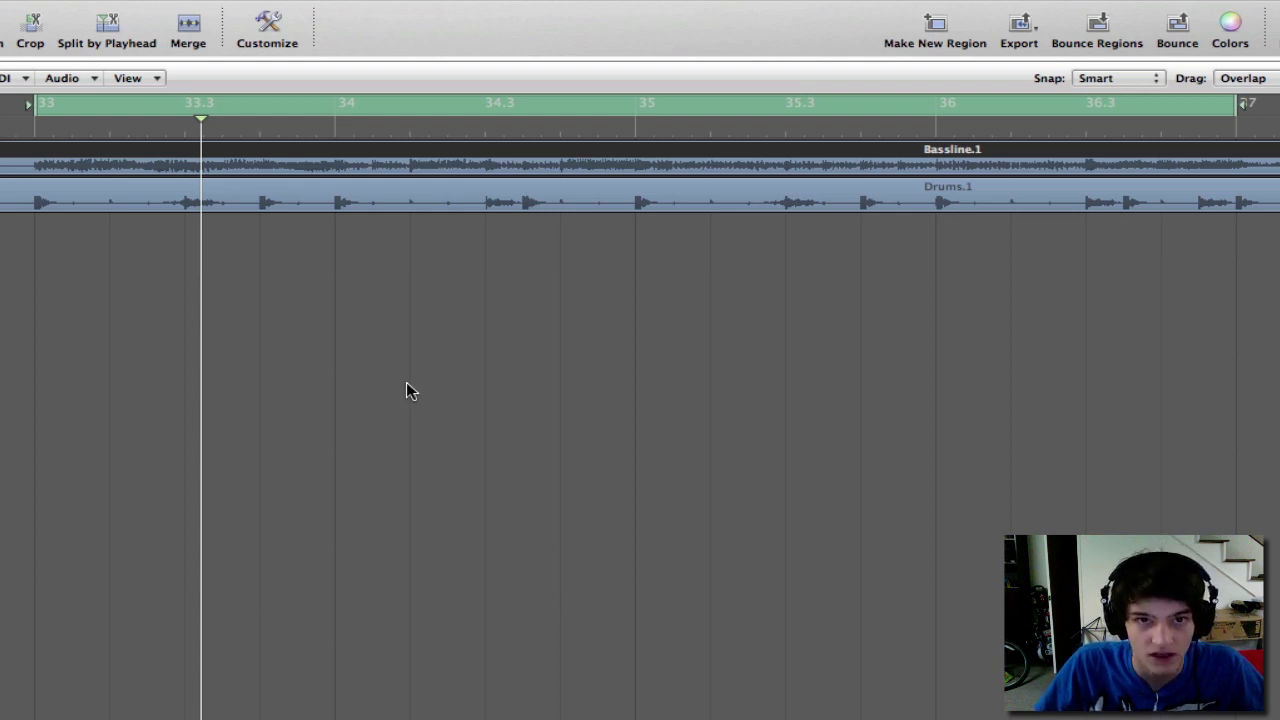
pyautogui.click(42, 125)
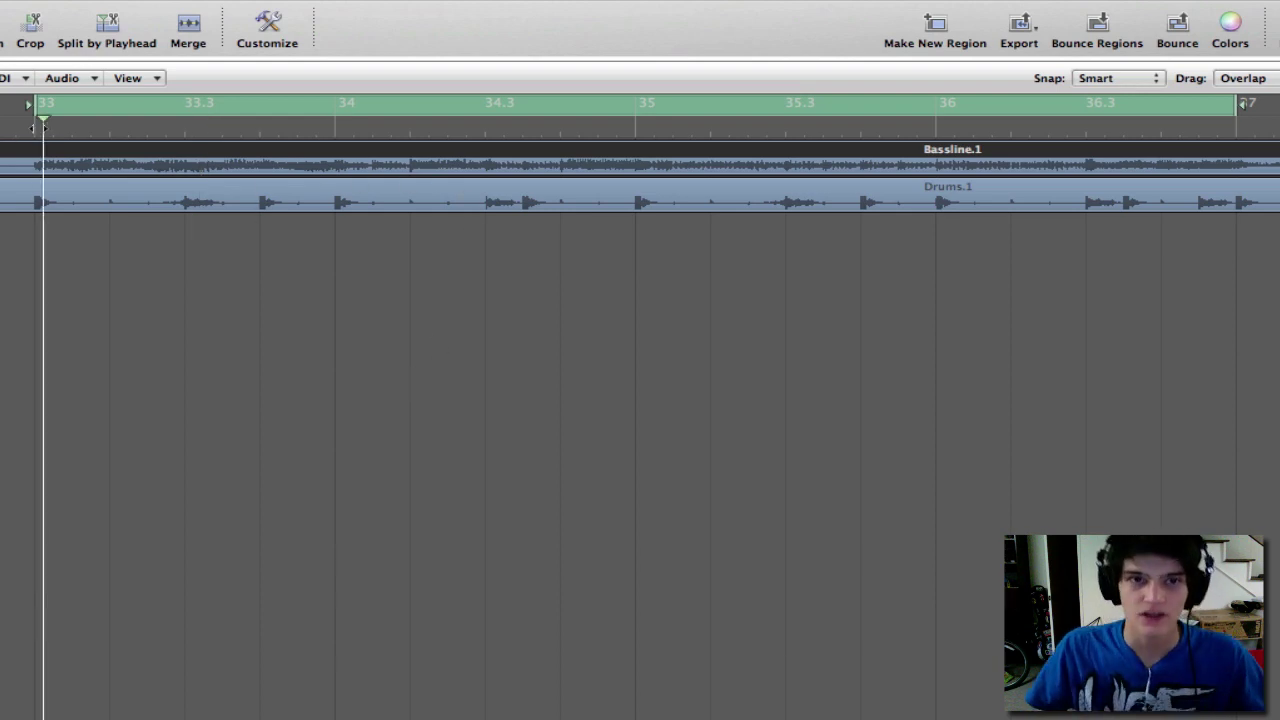
pyautogui.click(42, 125)
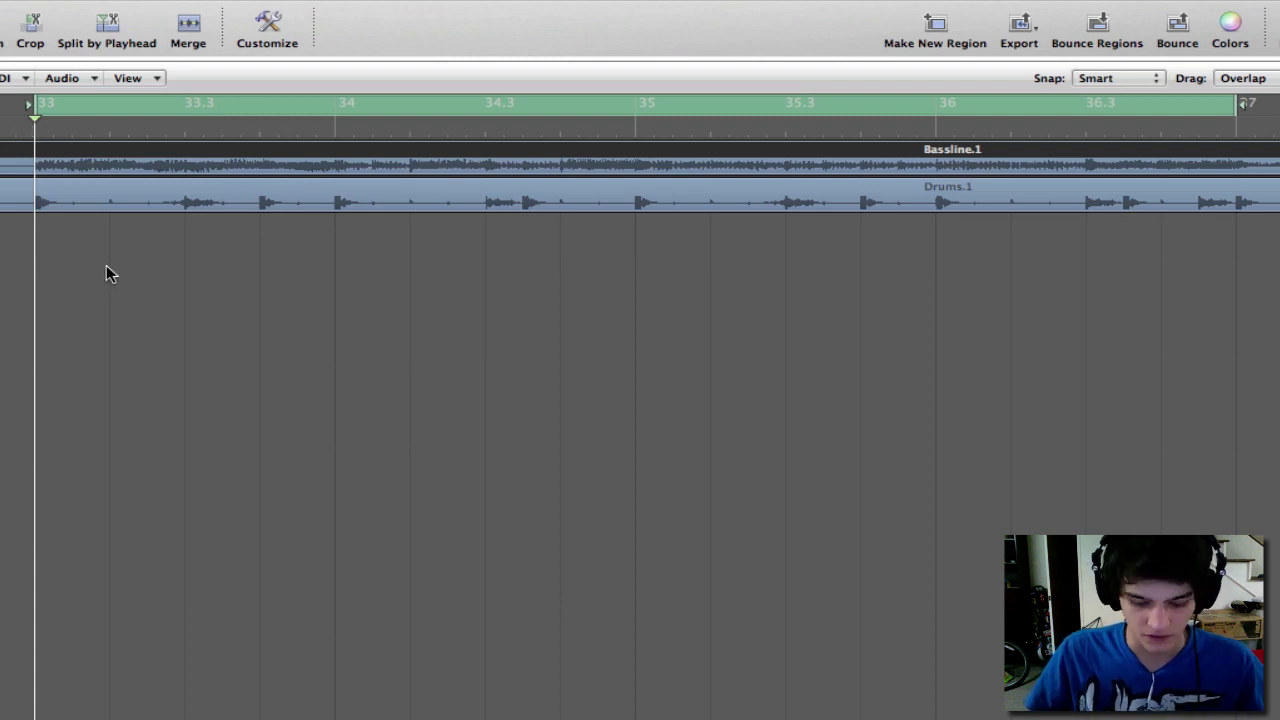
# Solo the Bassline track and split its region at bar 33, with the part after the cut selected.
pyautogui.press('Escape')
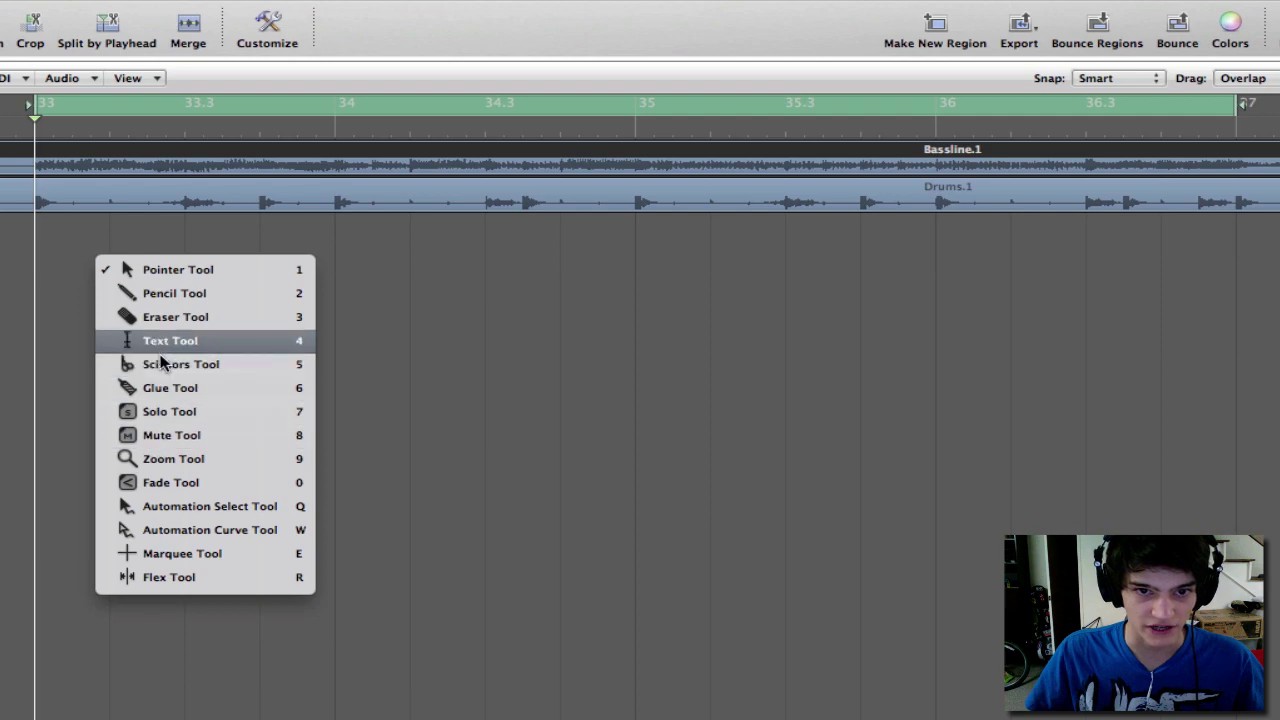
pyautogui.press('Escape')
pyautogui.press('Escape')
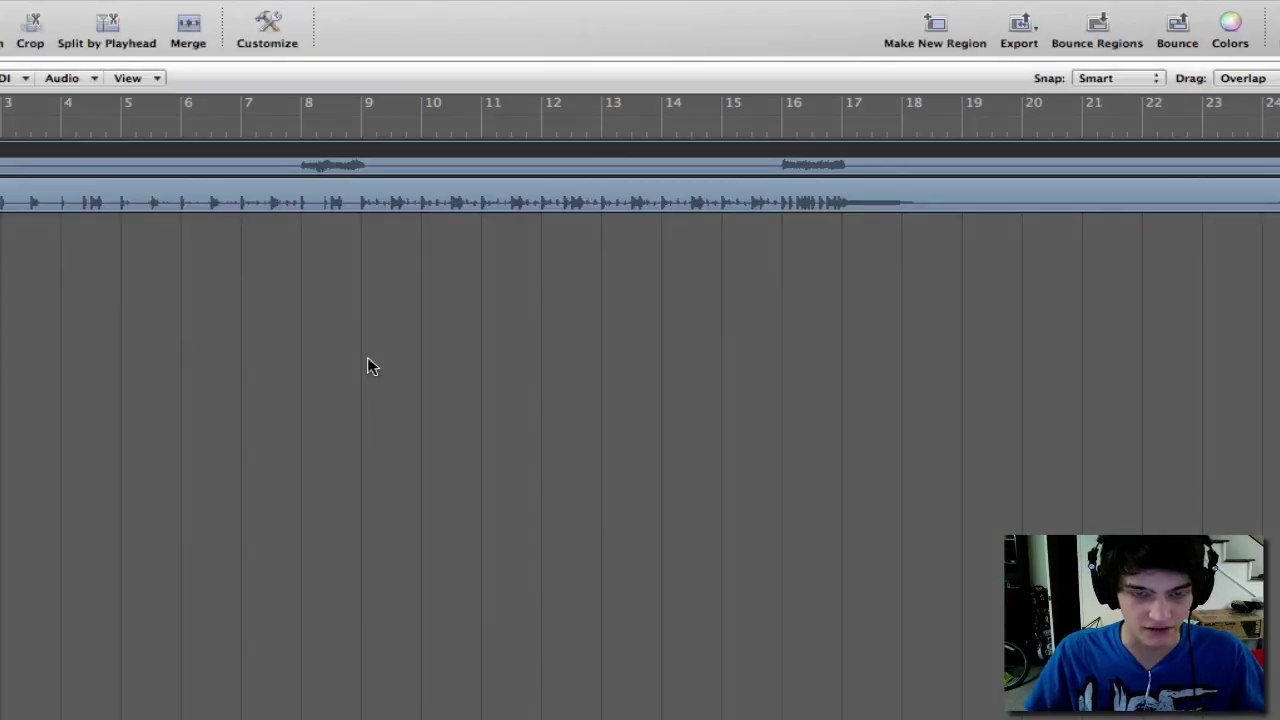
pyautogui.press('Escape')
pyautogui.press('Escape')
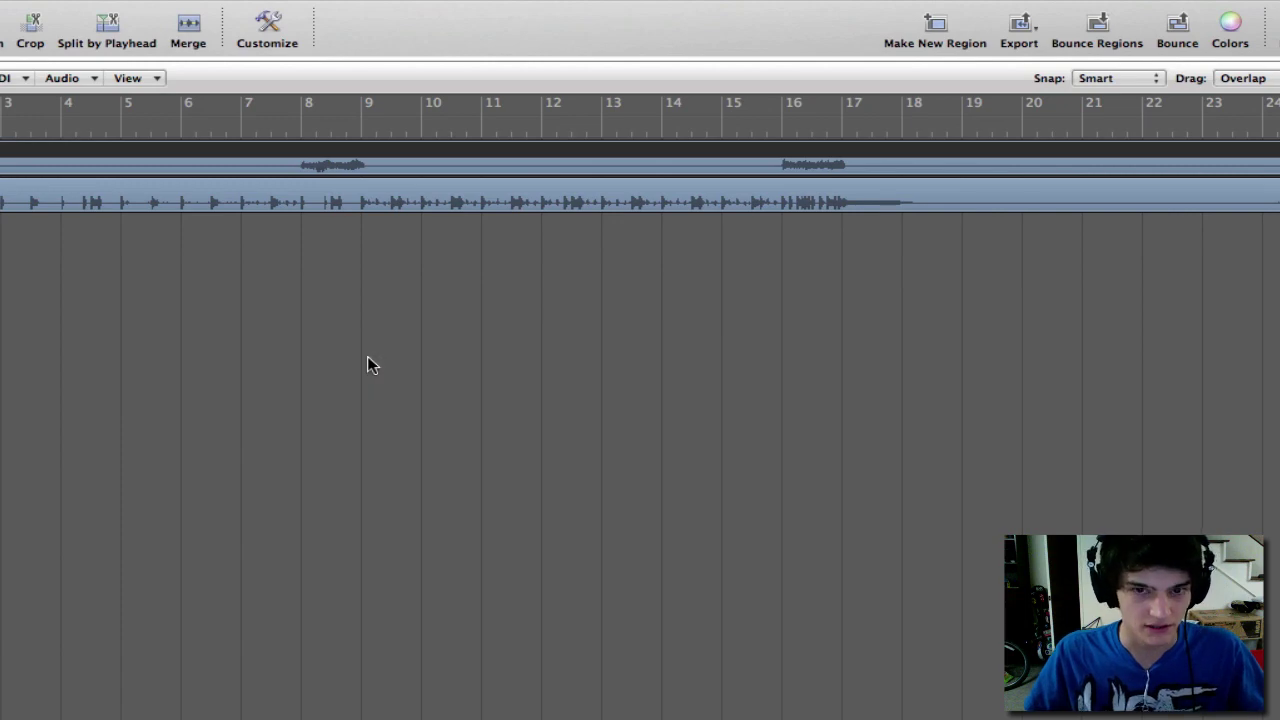
pyautogui.click(369, 362)
pyautogui.hscroll(10, 608, 258)
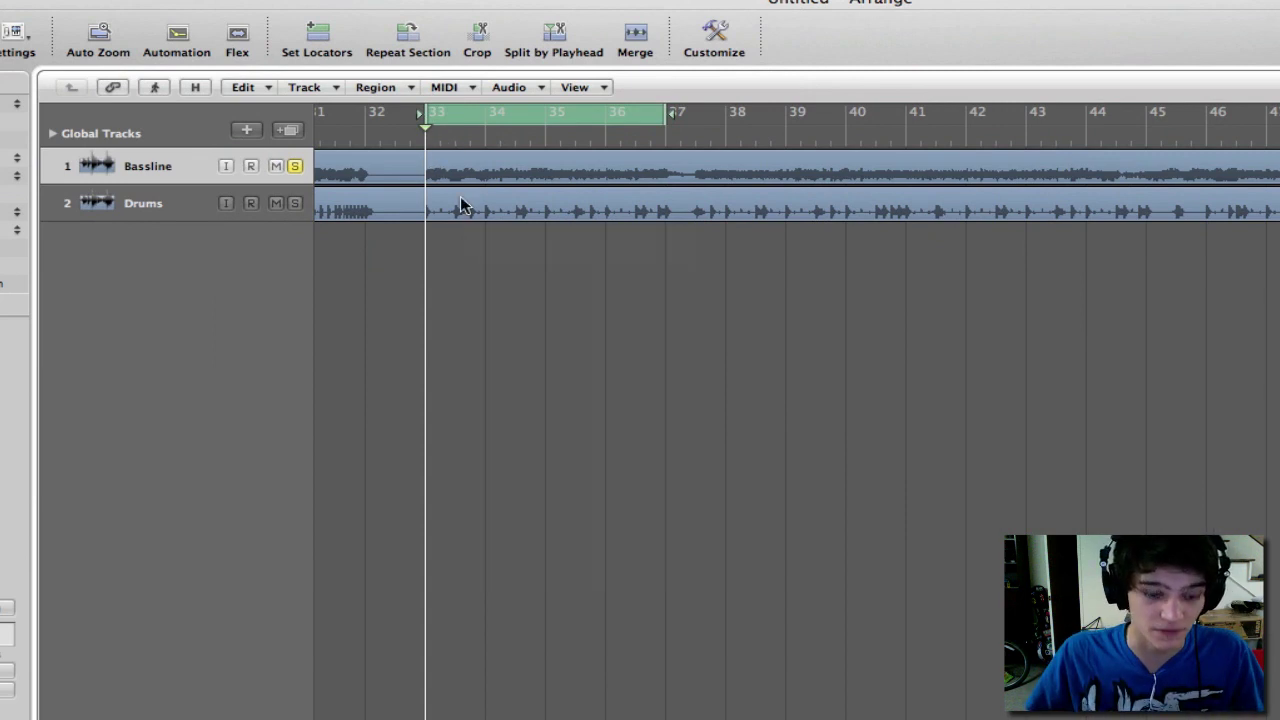
pyautogui.click(449, 168)
pyautogui.click(449, 168)
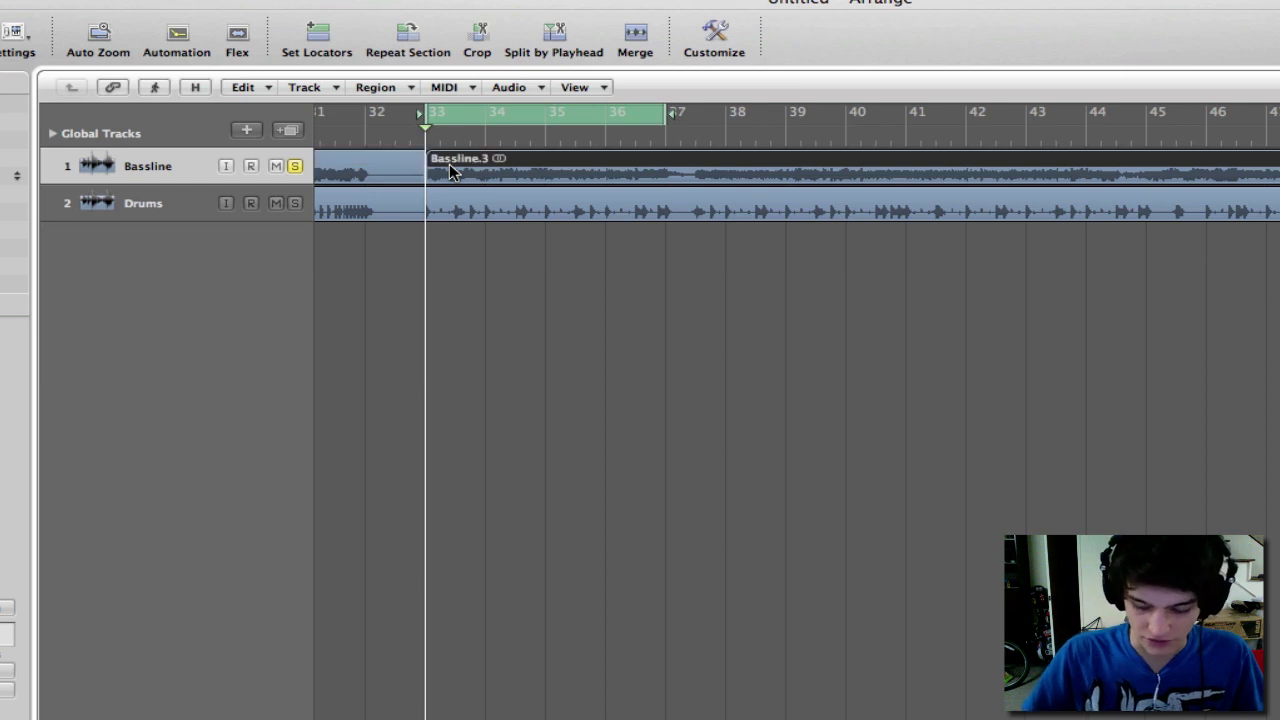
# Place the playhead at bar 37 and split the selected Bassline region there.
pyautogui.click(660, 140)
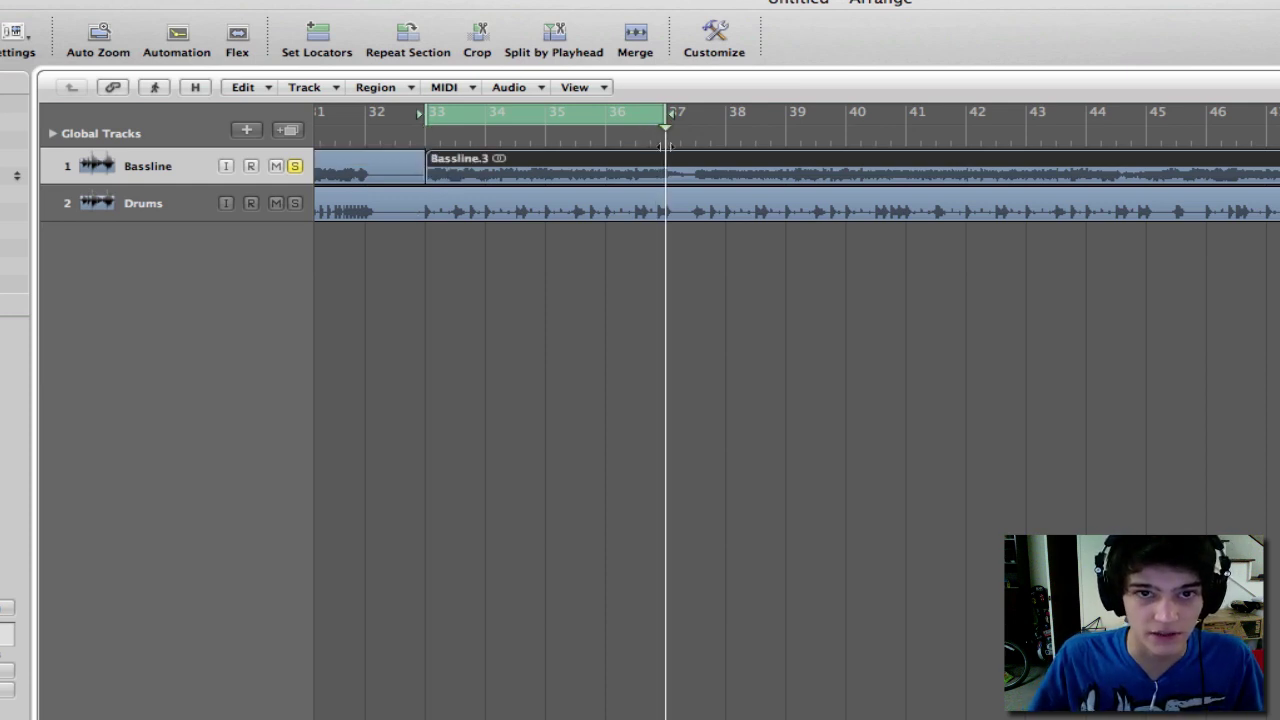
pyautogui.press('super+Right')
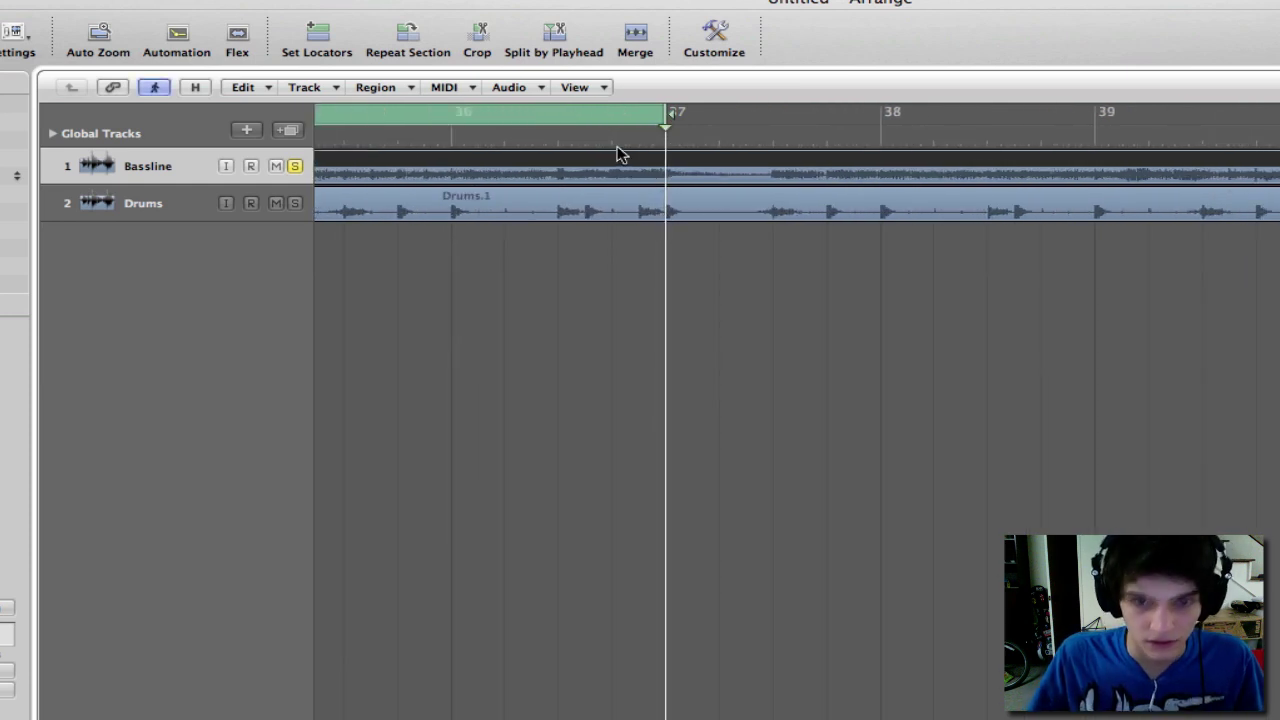
pyautogui.press('\\')
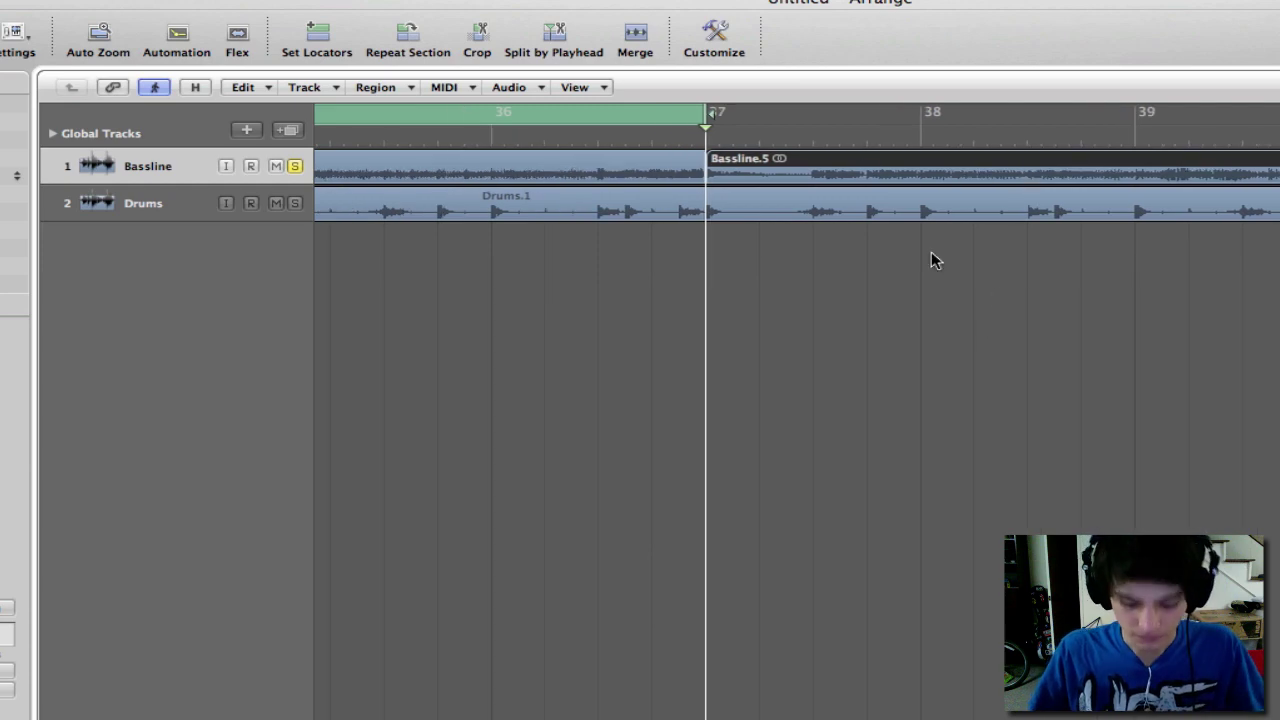
# Mute the Bassline regions after bar 37 and before bar 33, and move the Bassline track below Drums.
pyautogui.press('m')
pyautogui.hscroll(-6, 856, 161)
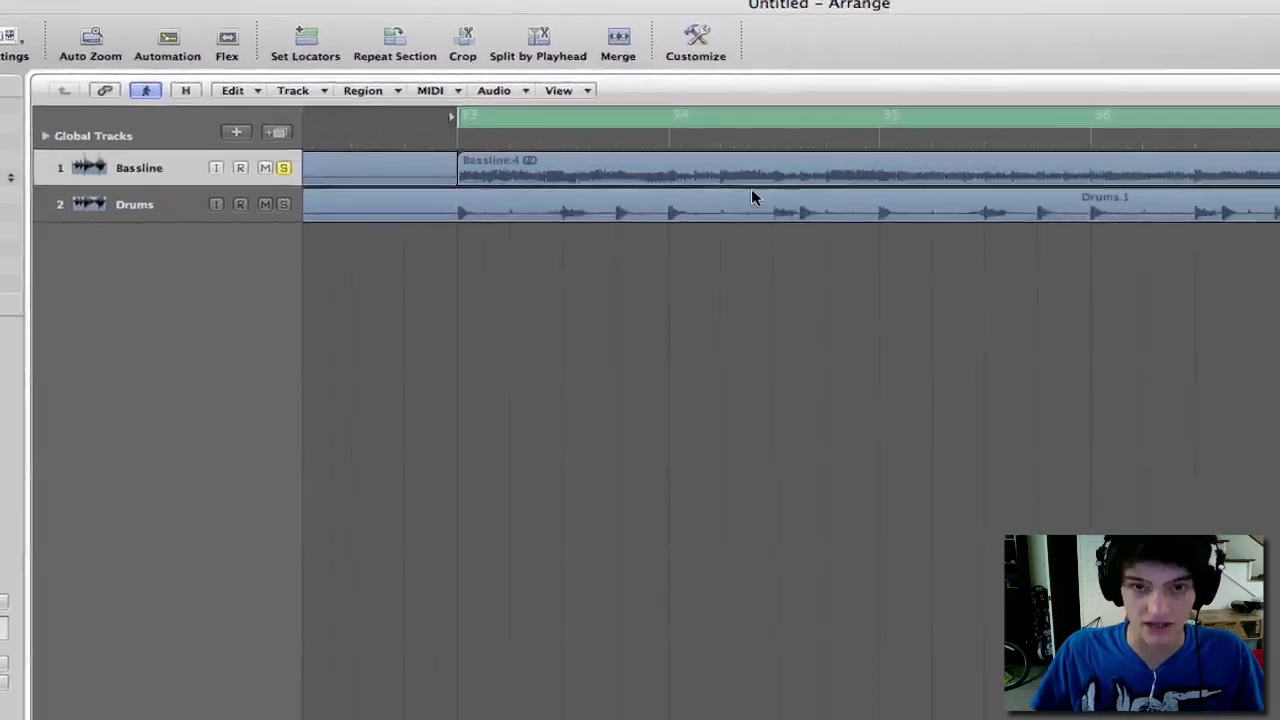
pyautogui.click(372, 181)
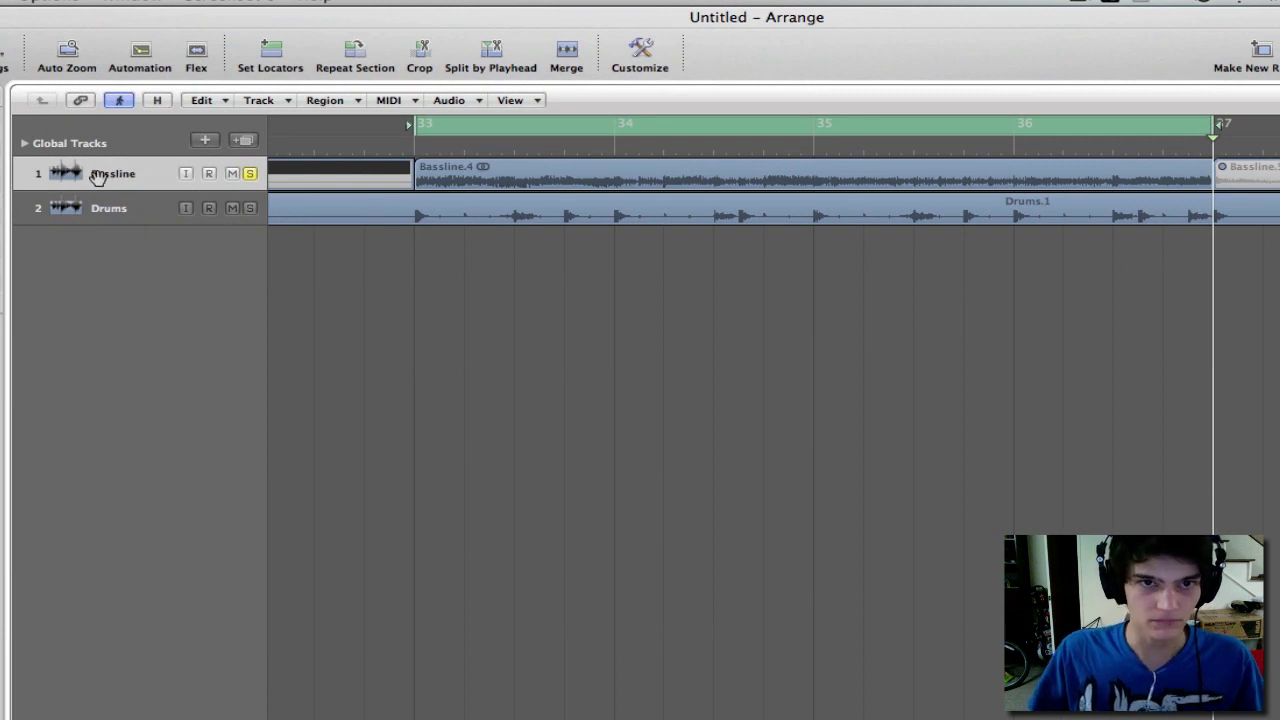
pyautogui.moveTo(97, 176); pyautogui.dragTo(94, 236)
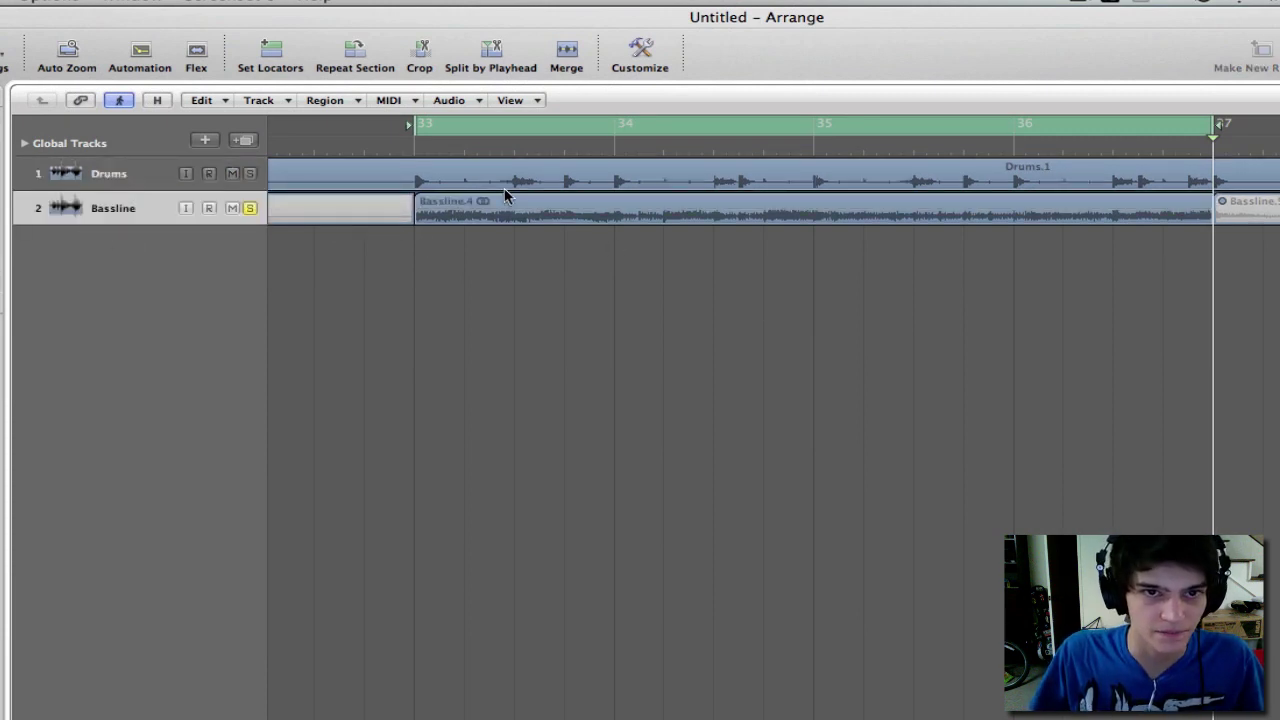
# Divide the Bassline region between bars 33 and 37 into equal one-beat slices with the Scissors tool, starting from 33.2.
pyautogui.click(540, 215)
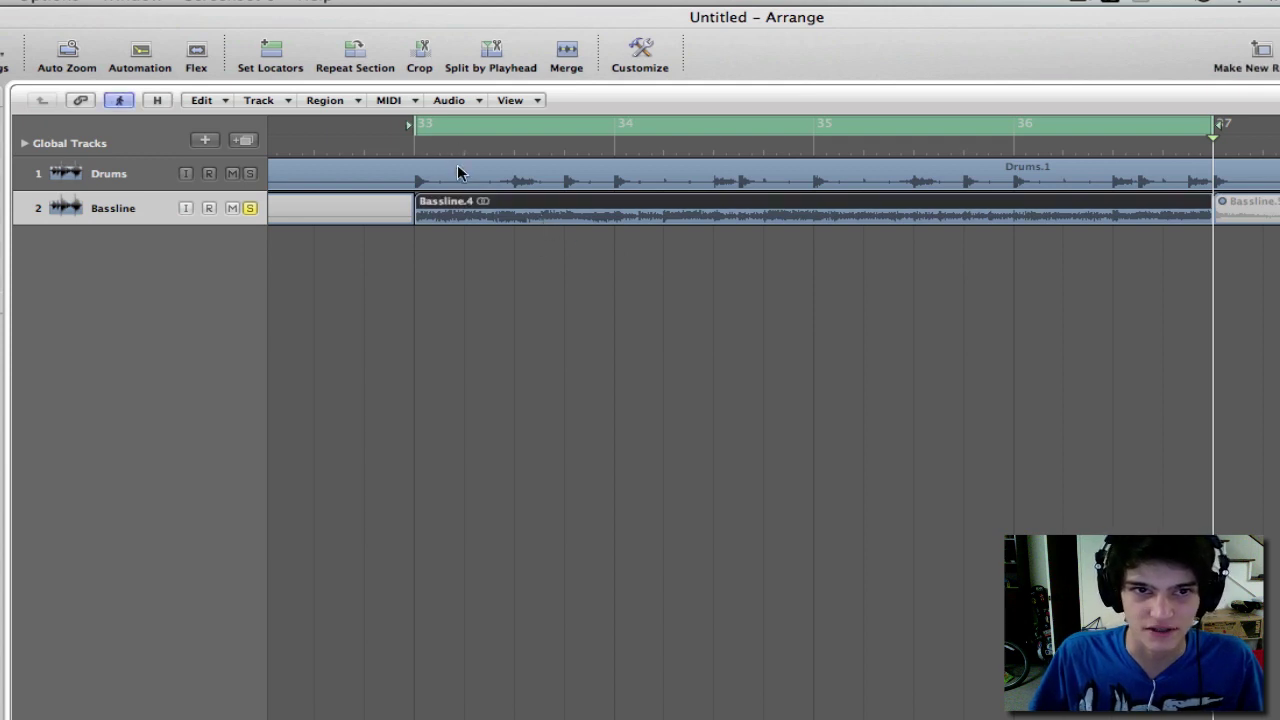
pyautogui.moveTo(466, 160)
pyautogui.mouseDown()
pyautogui.moveTo(478, 158)
pyautogui.moveTo(464, 160)
pyautogui.mouseUp()
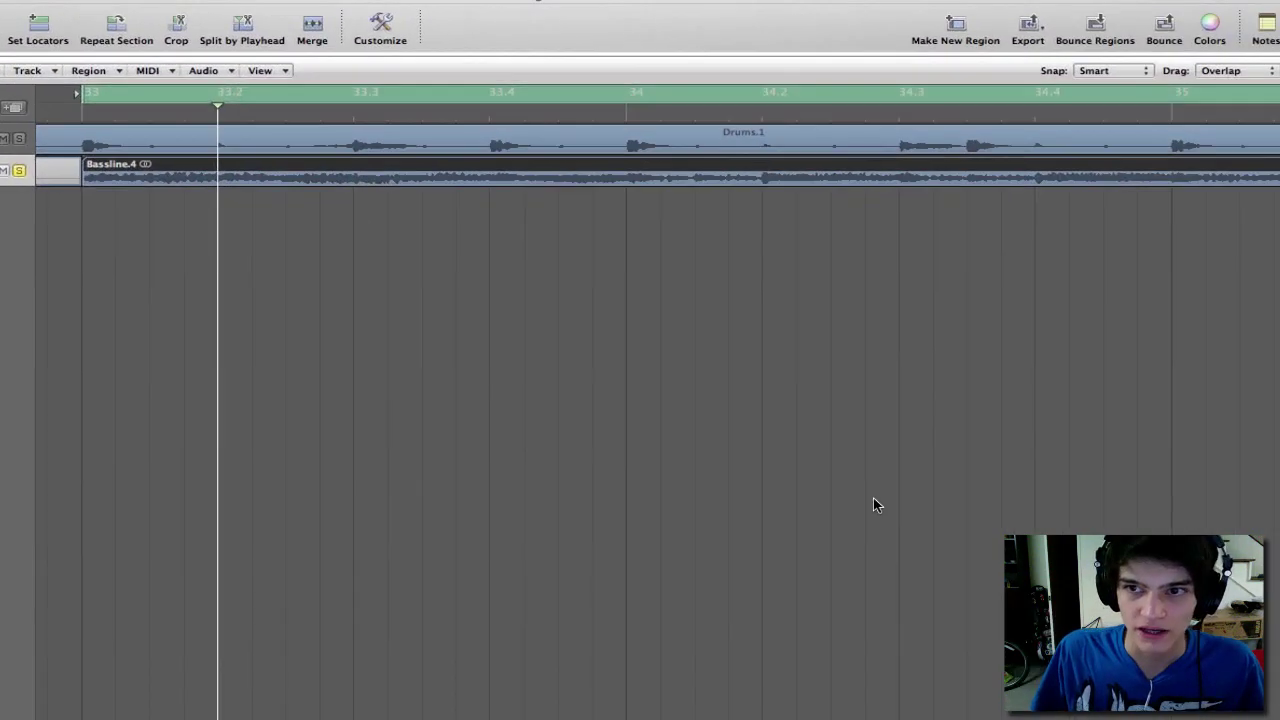
pyautogui.press('Escape')
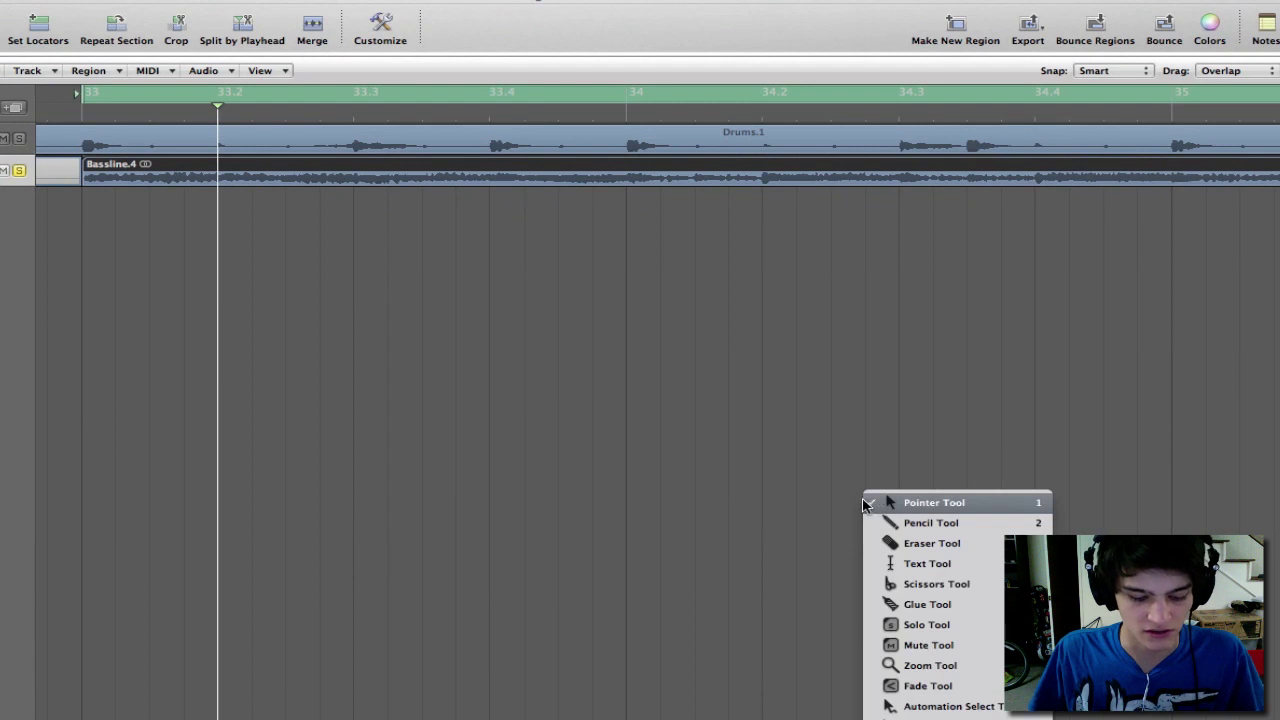
pyautogui.click(865, 505)
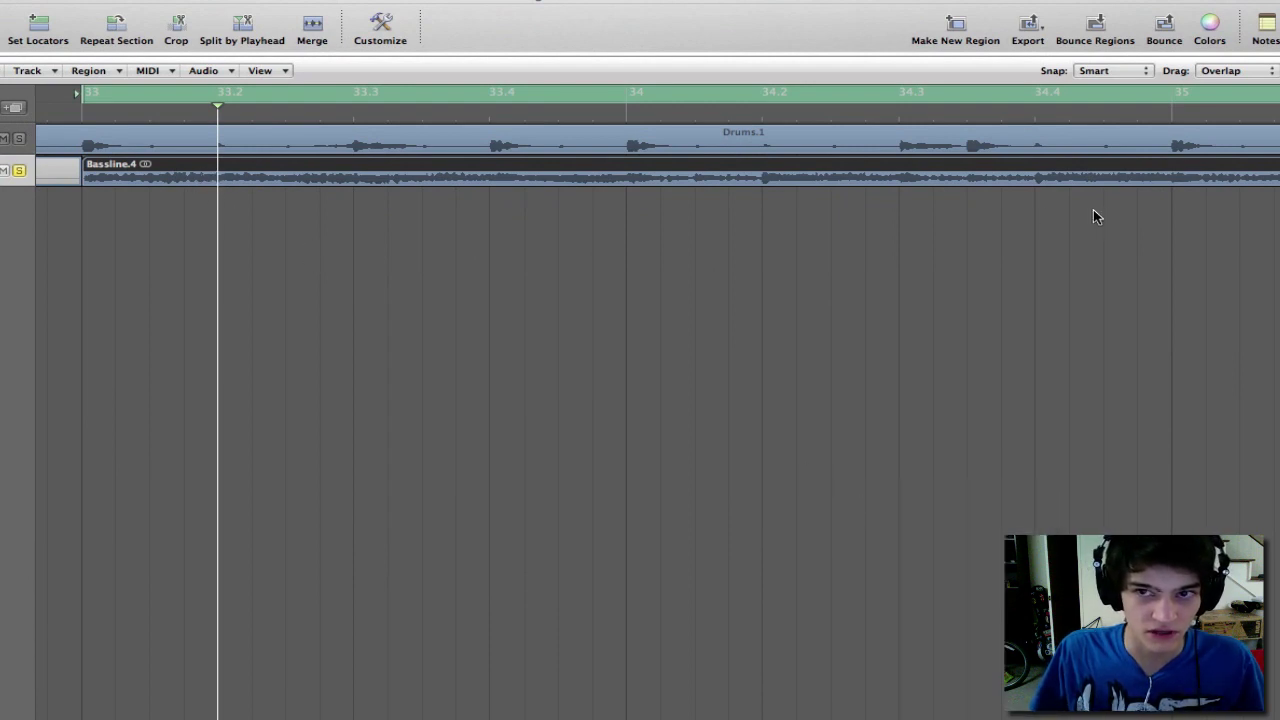
pyautogui.keyDown('alt'); pyautogui.click(222, 175); pyautogui.keyUp('alt')
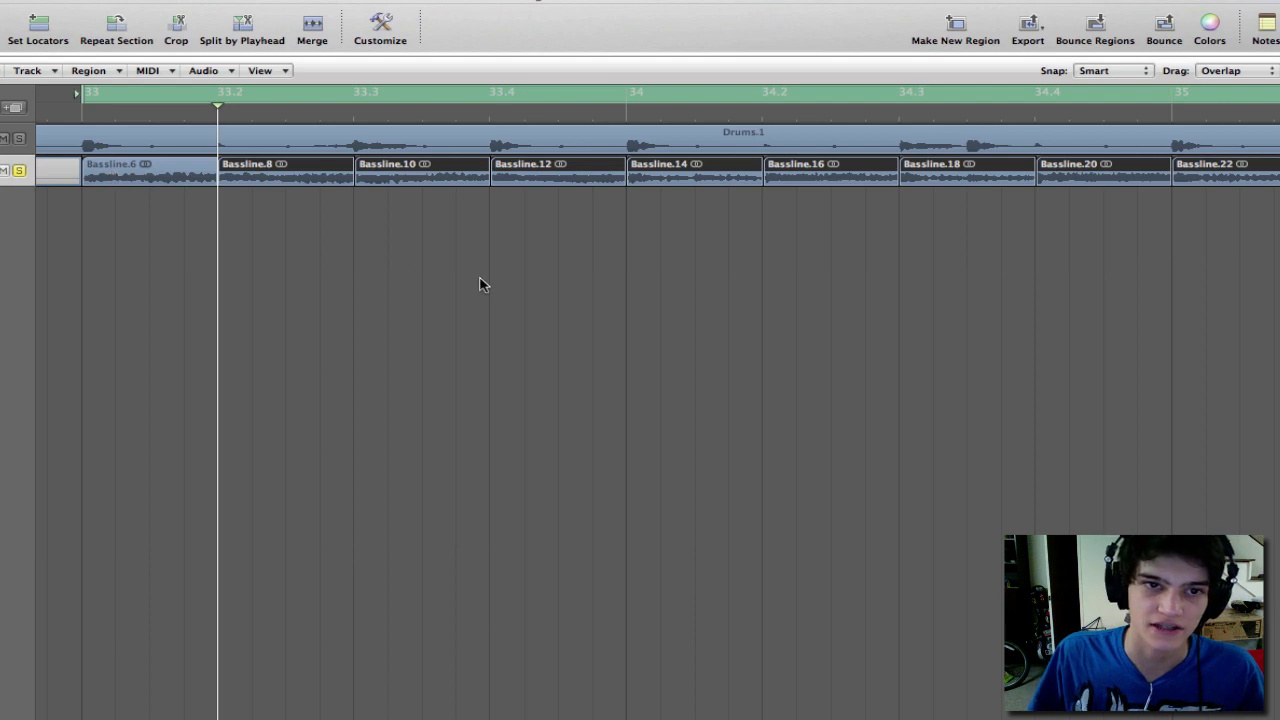
pyautogui.hscroll(15, 485, 276)
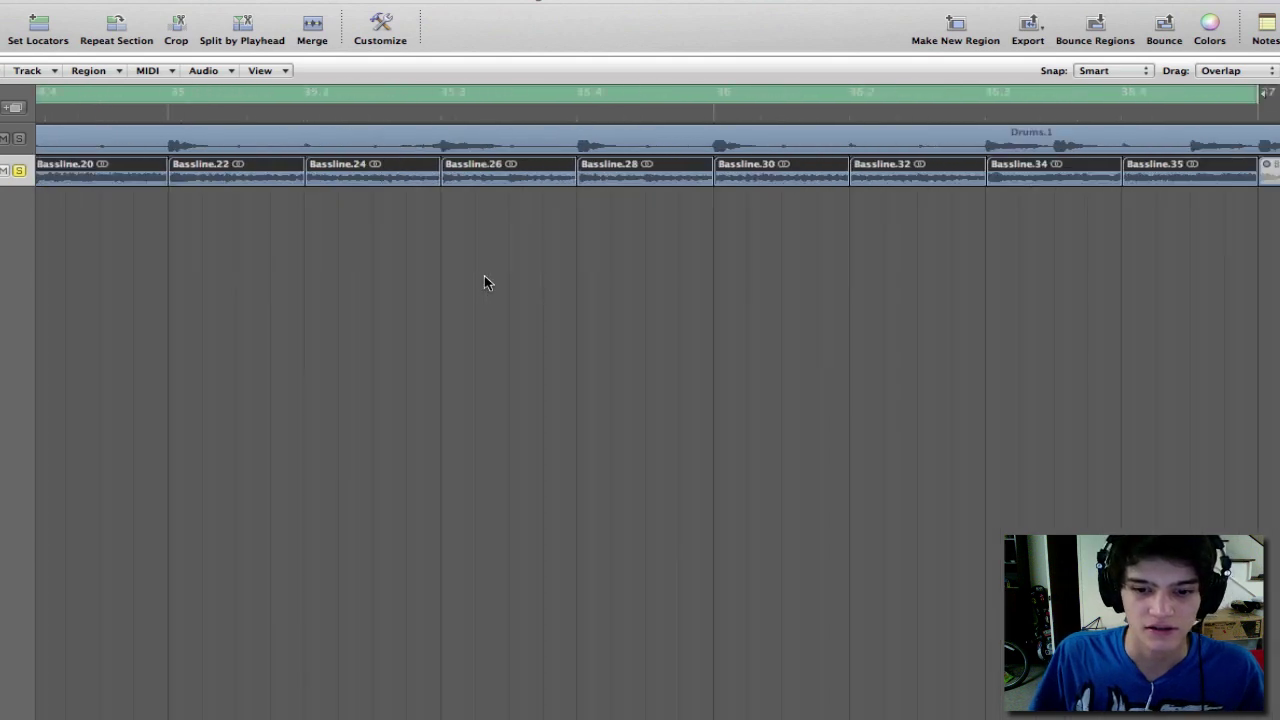
pyautogui.hscroll(-15, 484, 275)
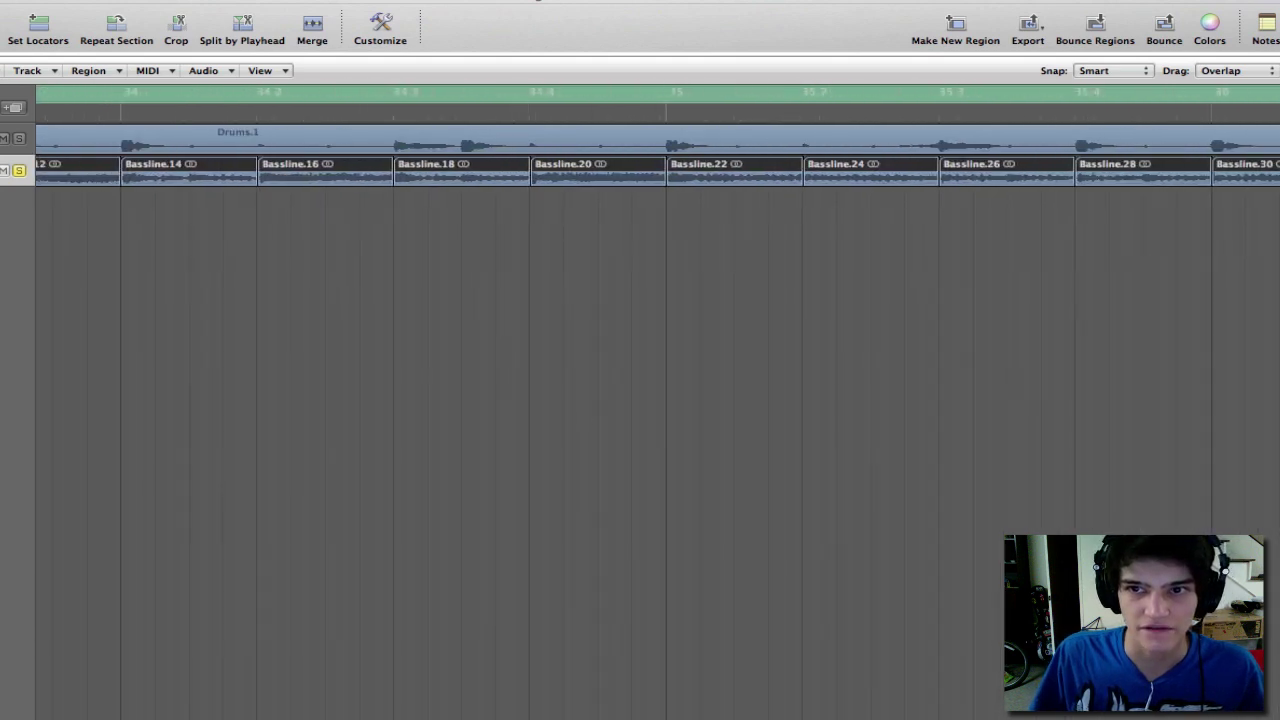
pyautogui.scroll(-5, 206, 294)
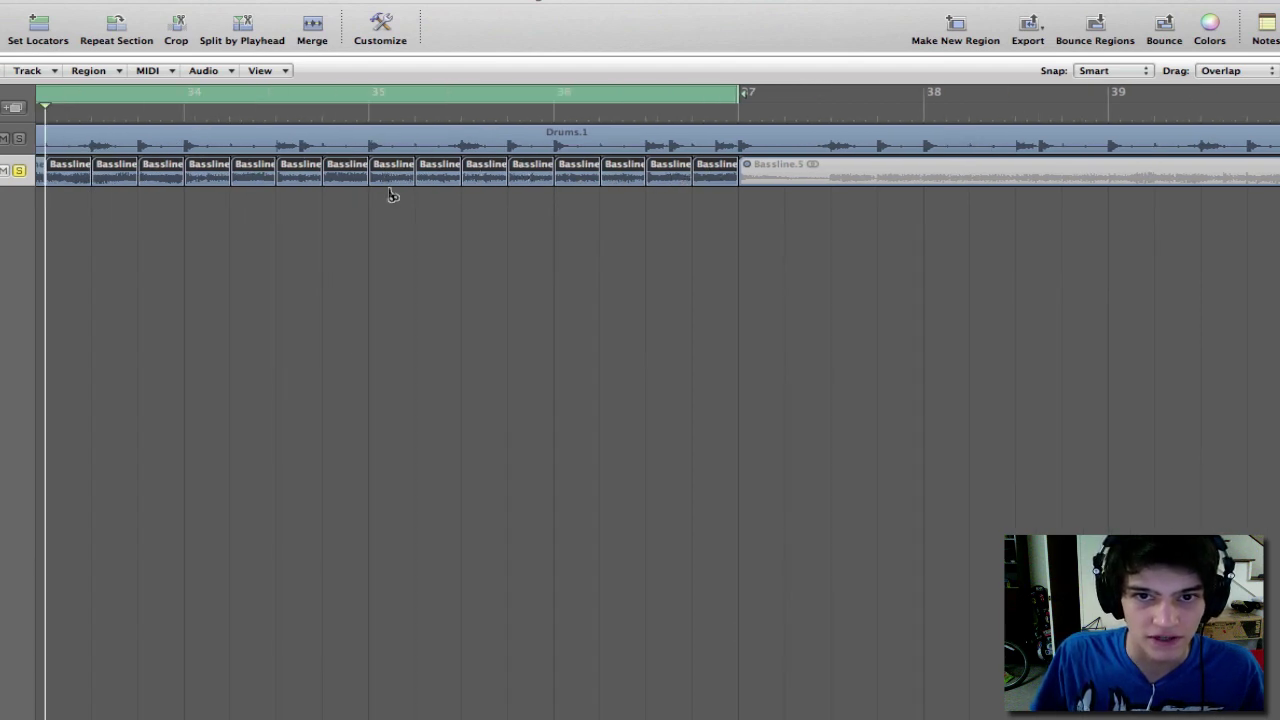
pyautogui.hscroll(-10, 351, 337)
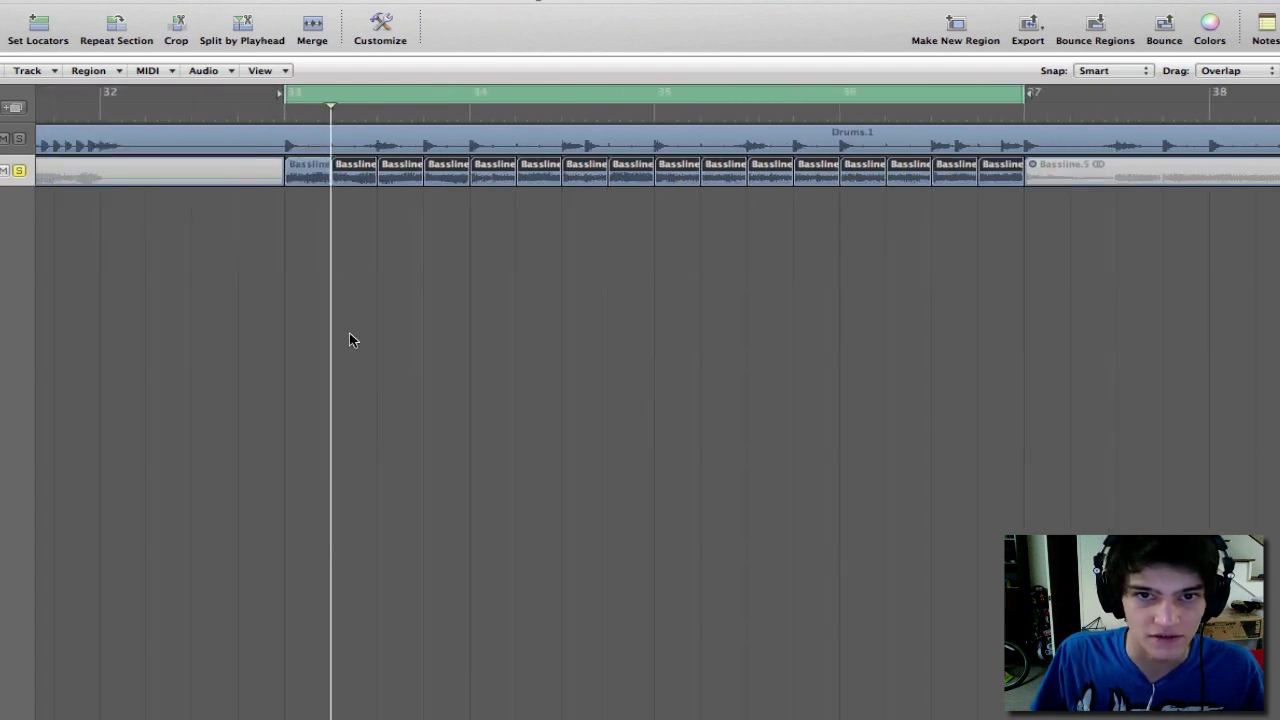
pyautogui.click(424, 355)
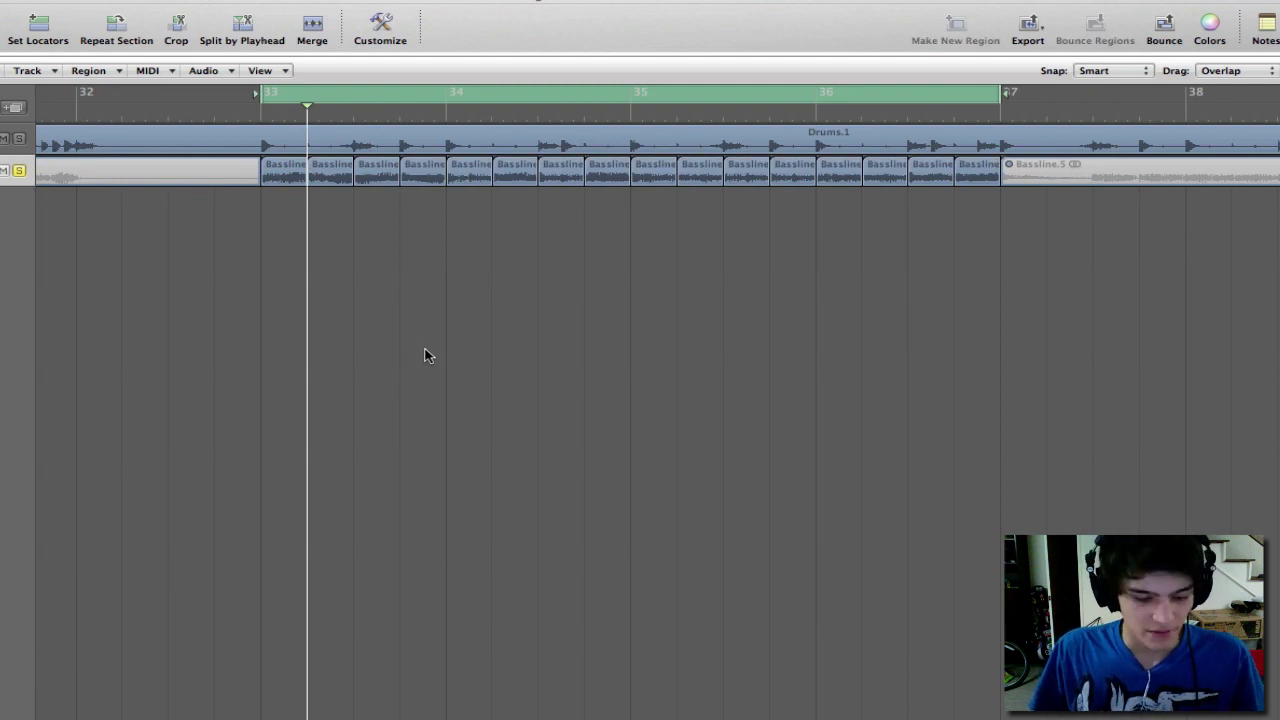
# Switch back to the Pointer tool and play the sliced Bassline section.
pyautogui.press('Escape')
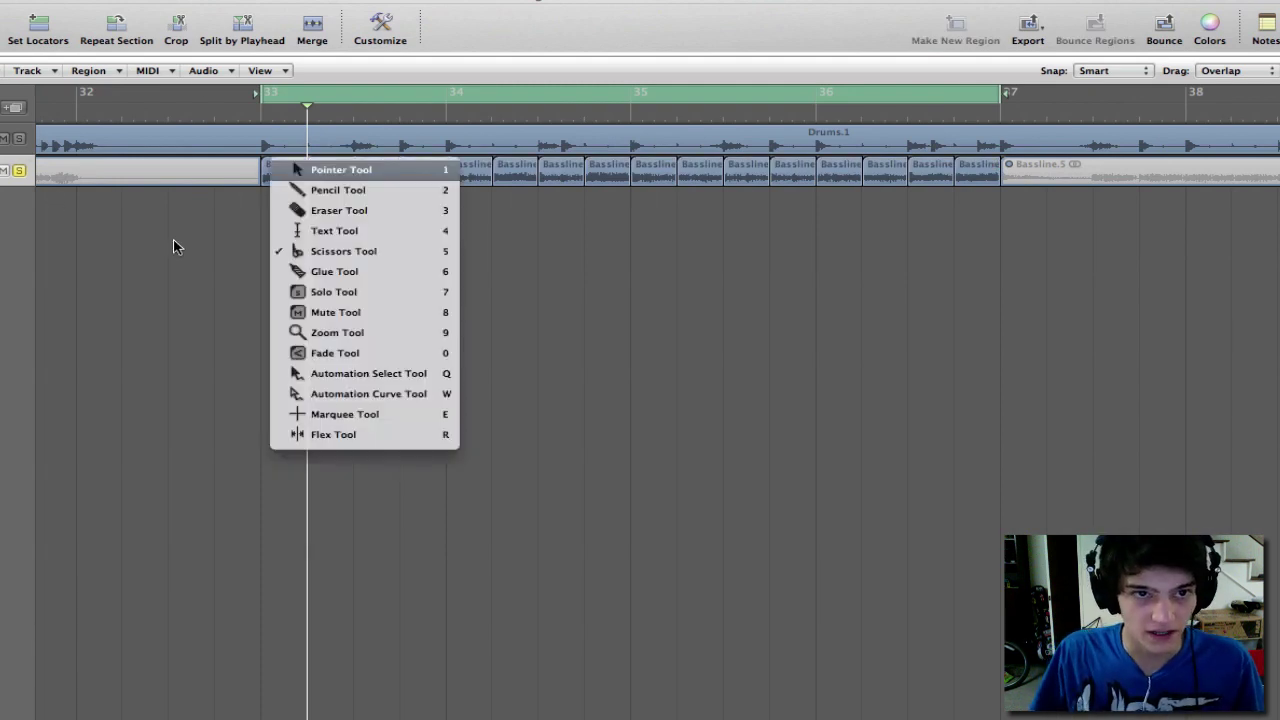
pyautogui.press('Escape')
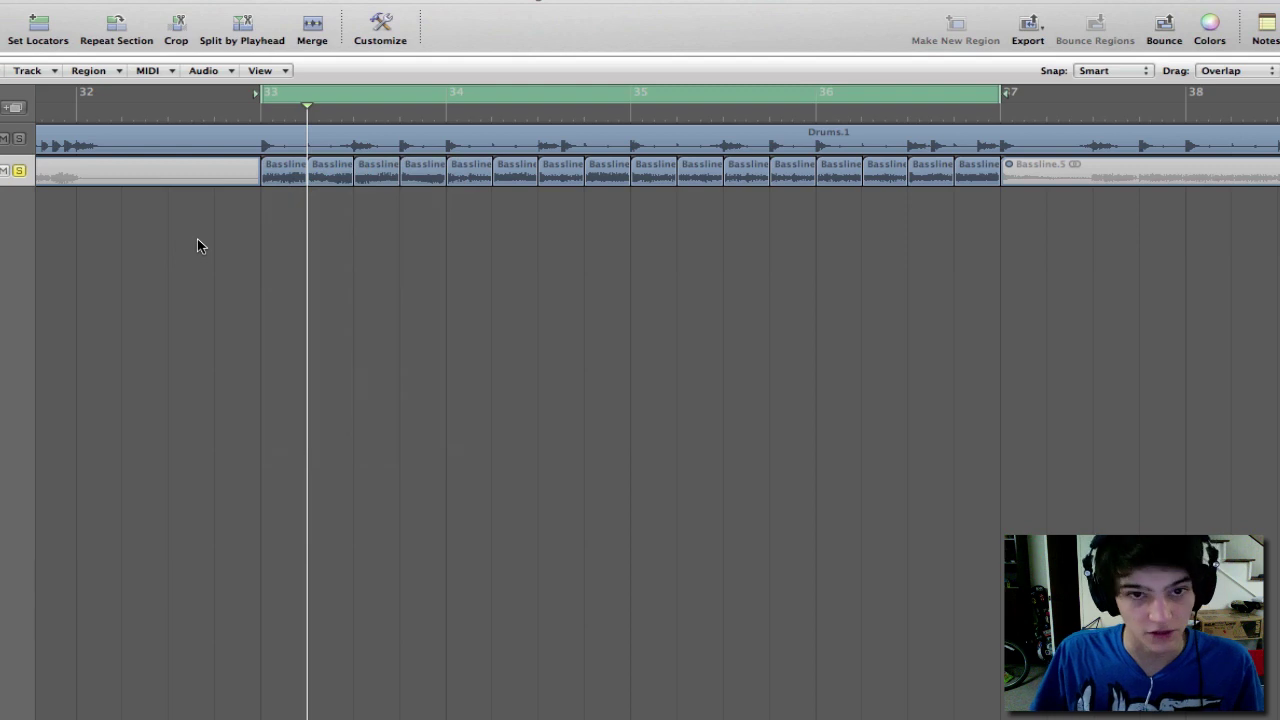
pyautogui.press('Escape')
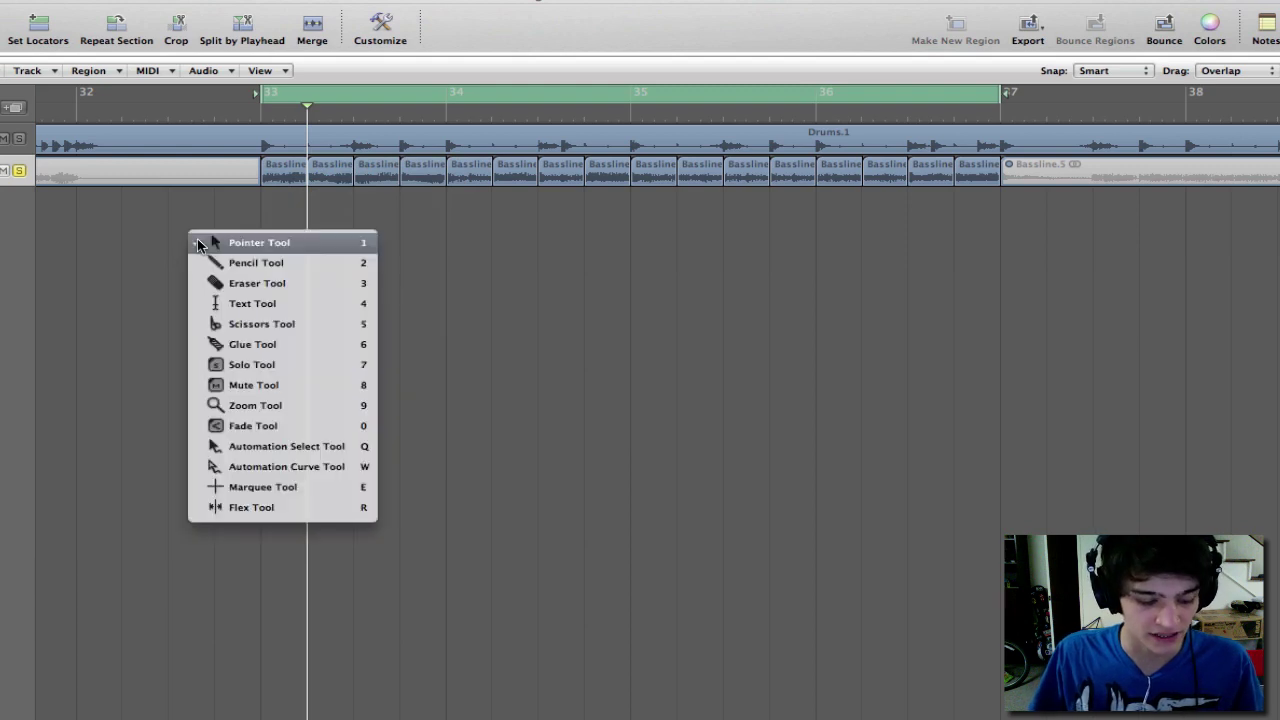
pyautogui.press('Escape')
pyautogui.press('space')
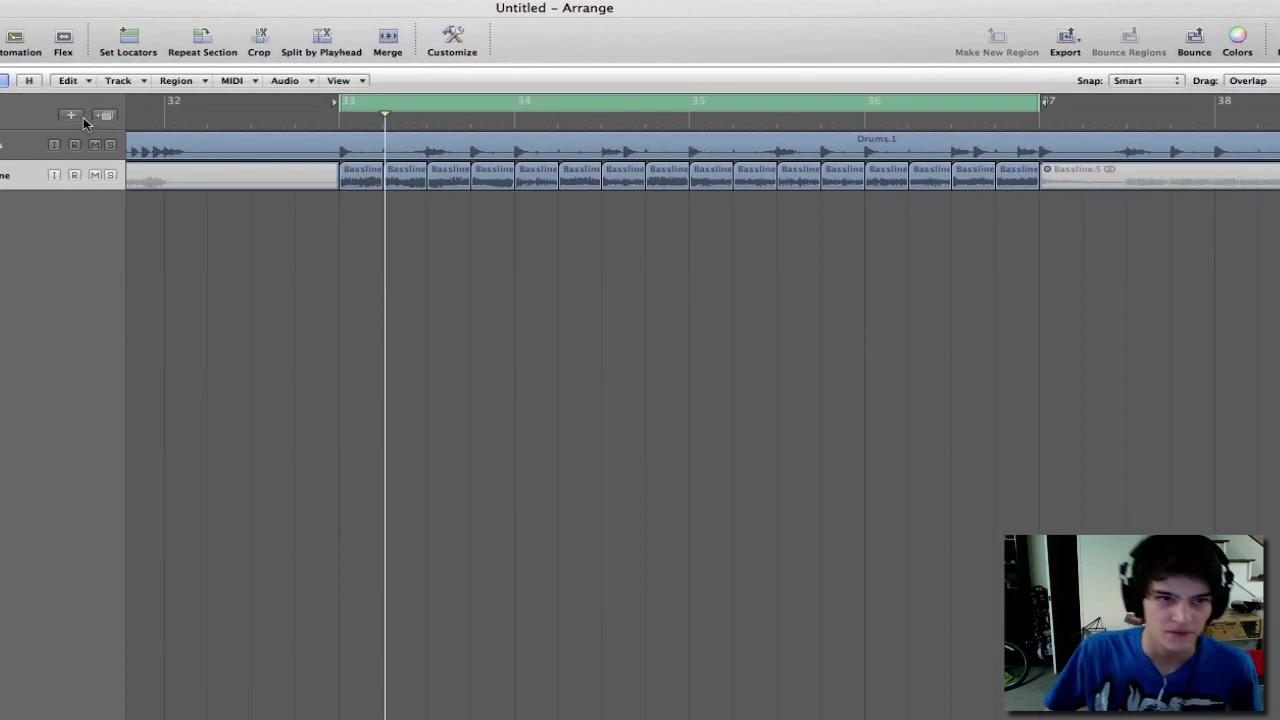
# Create one new software instrument track routed to Output 1-2.
pyautogui.click(71, 116)
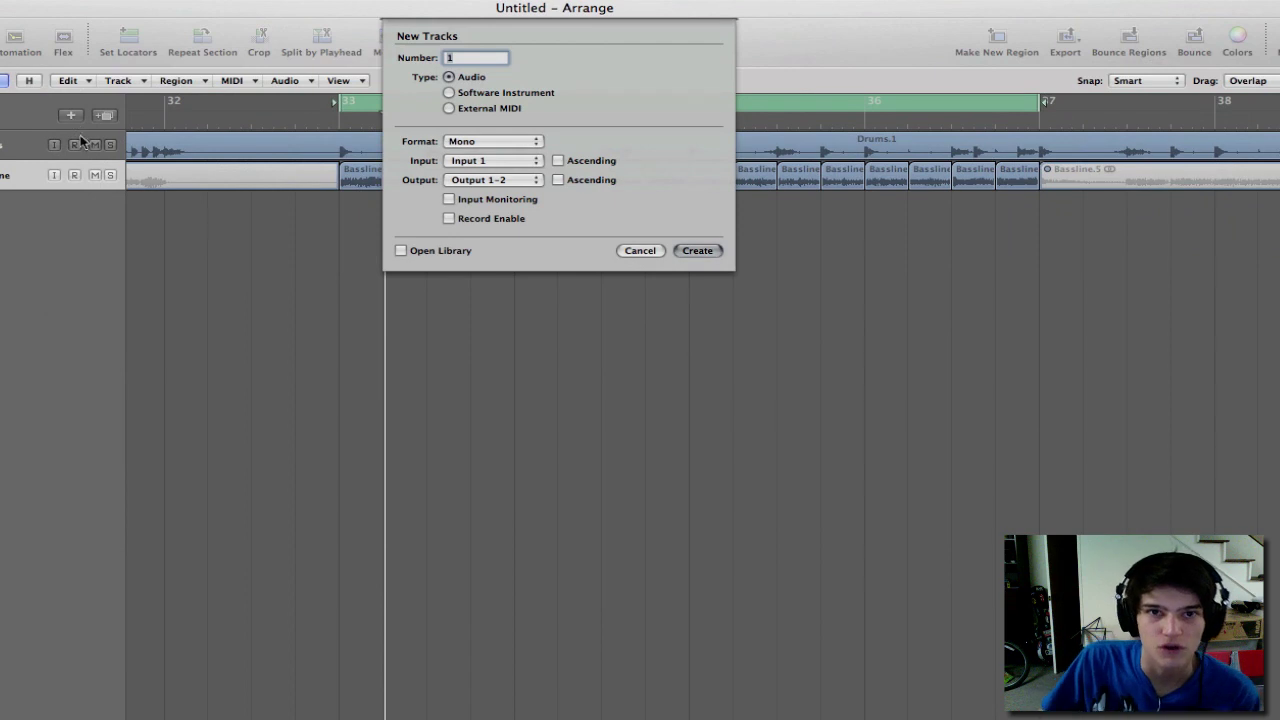
pyautogui.click(449, 92)
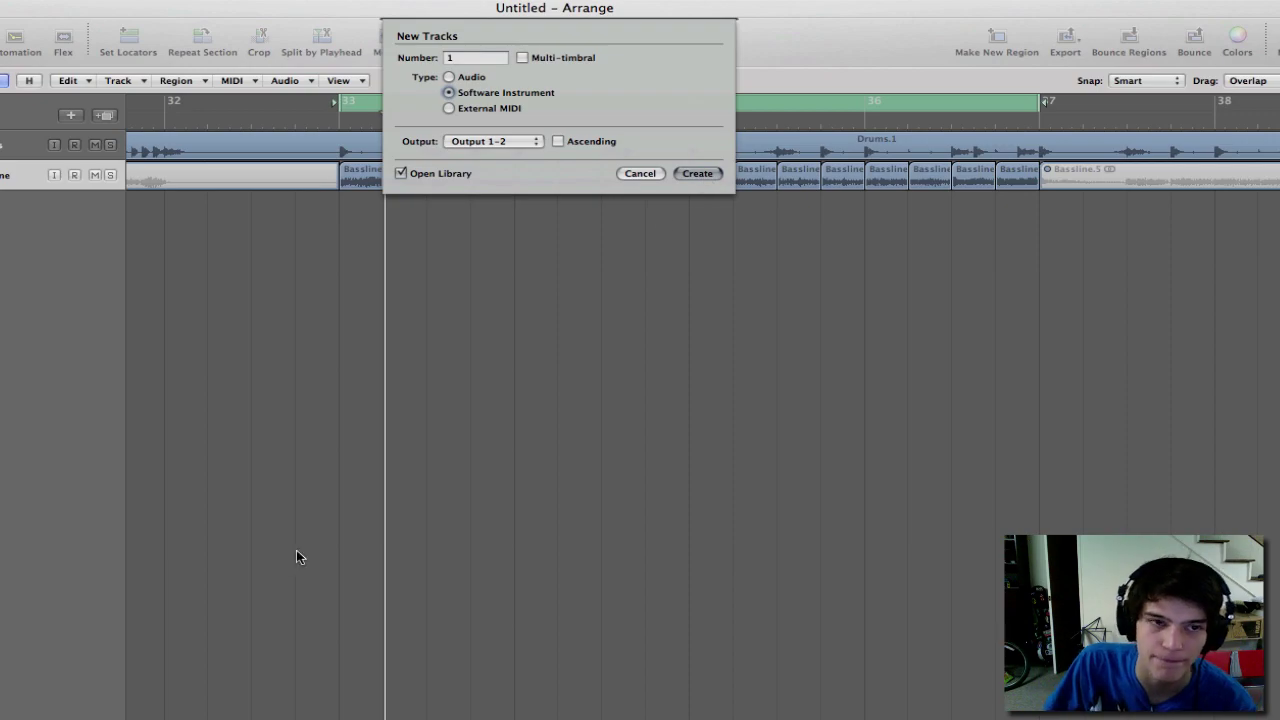
pyautogui.press('Return')
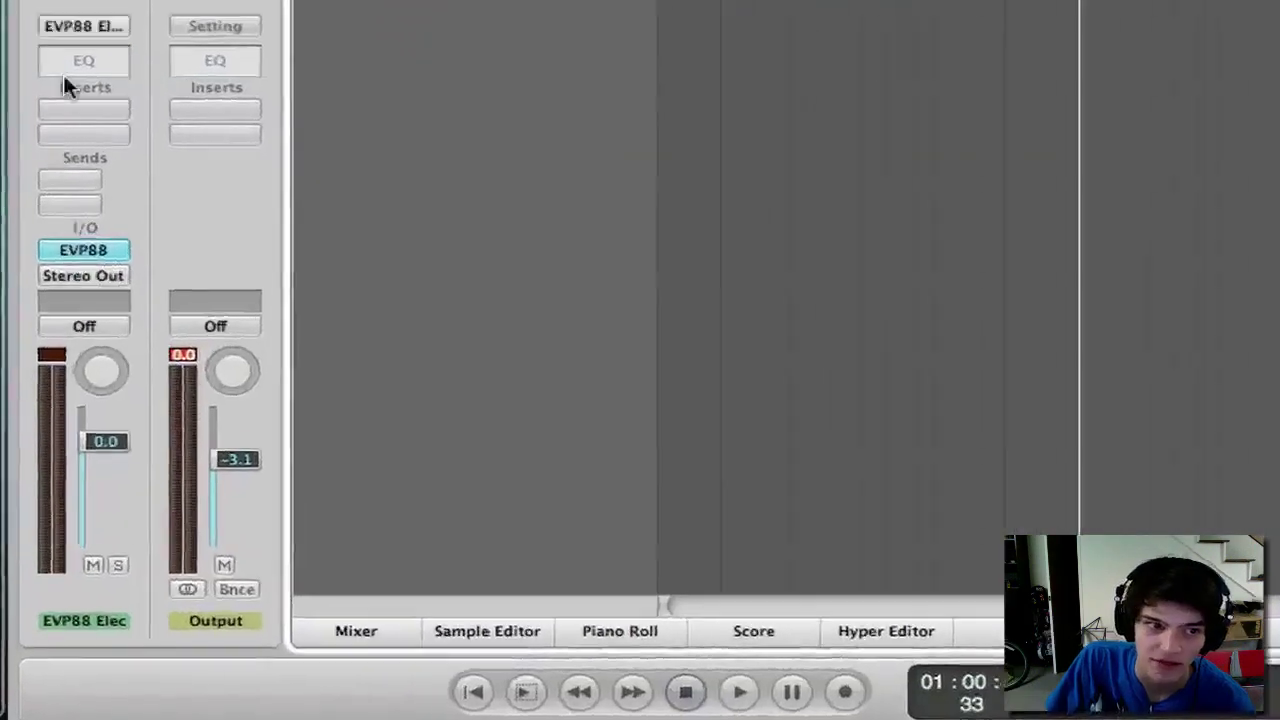
# Load the EXS24 sampler in stereo on the new track and raise its lower level-via-velocity limit to full.
pyautogui.click(103, 41)
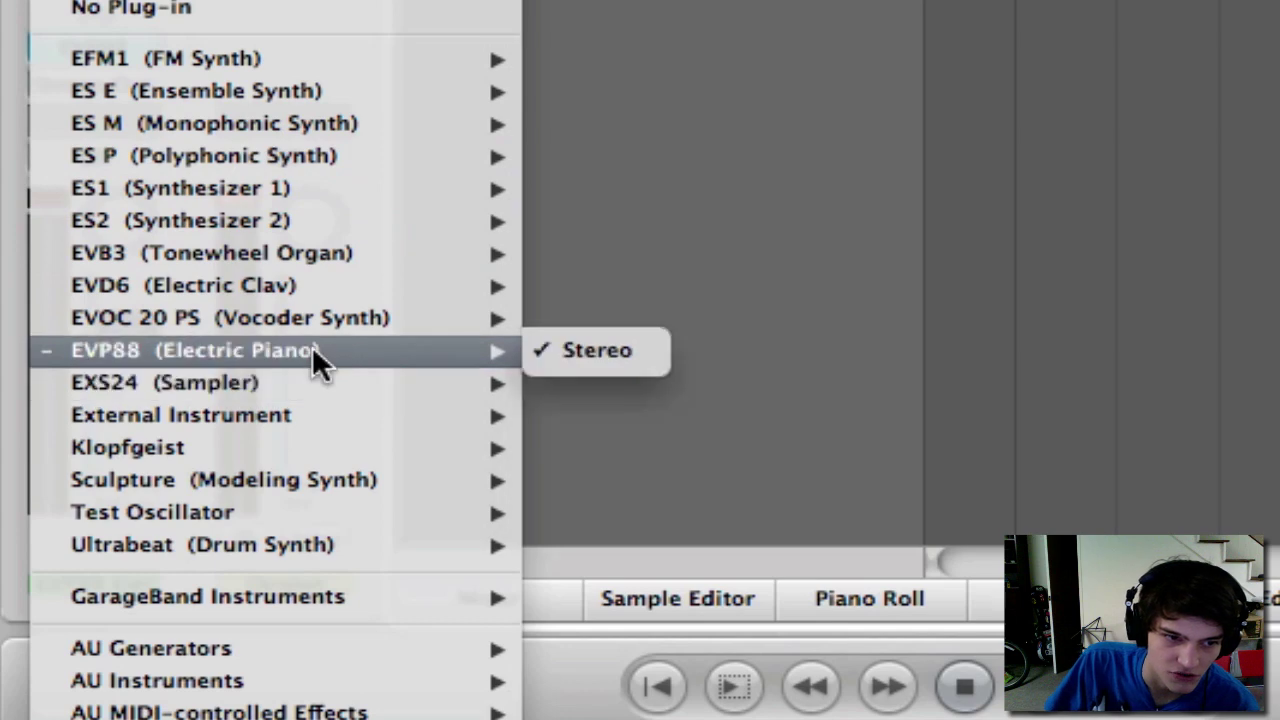
pyautogui.moveTo(352, 375)
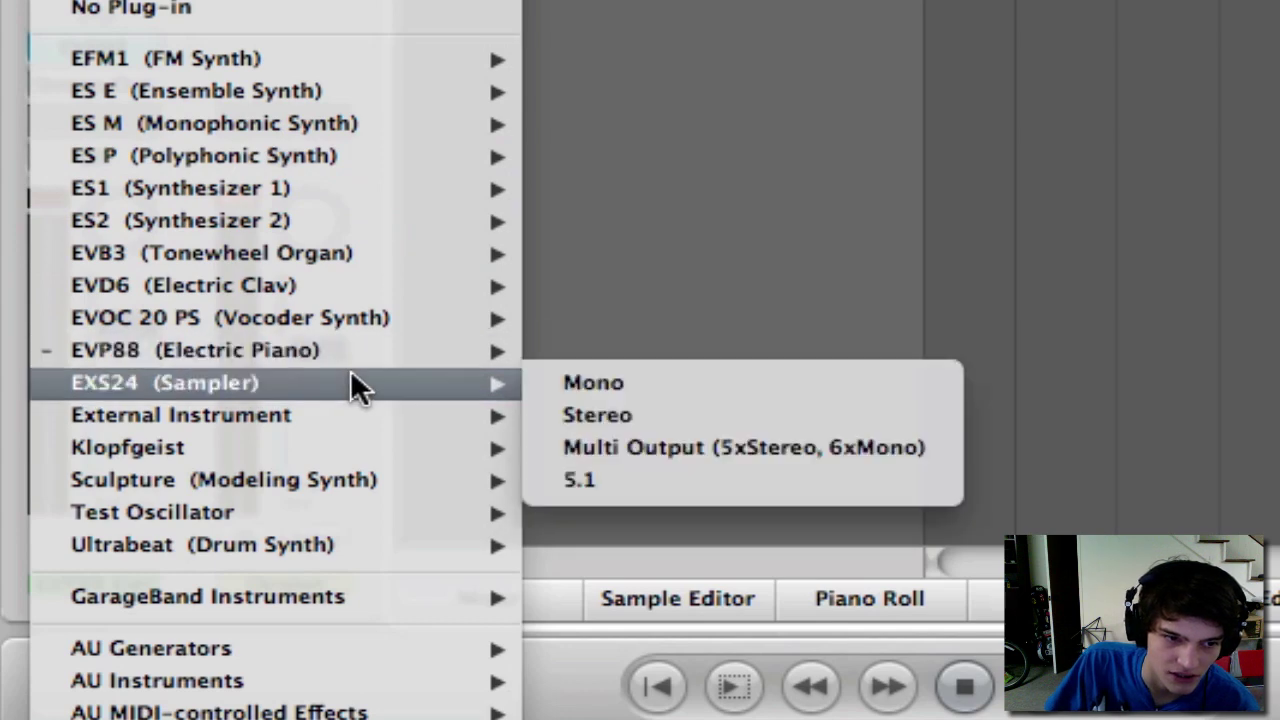
pyautogui.click(605, 407)
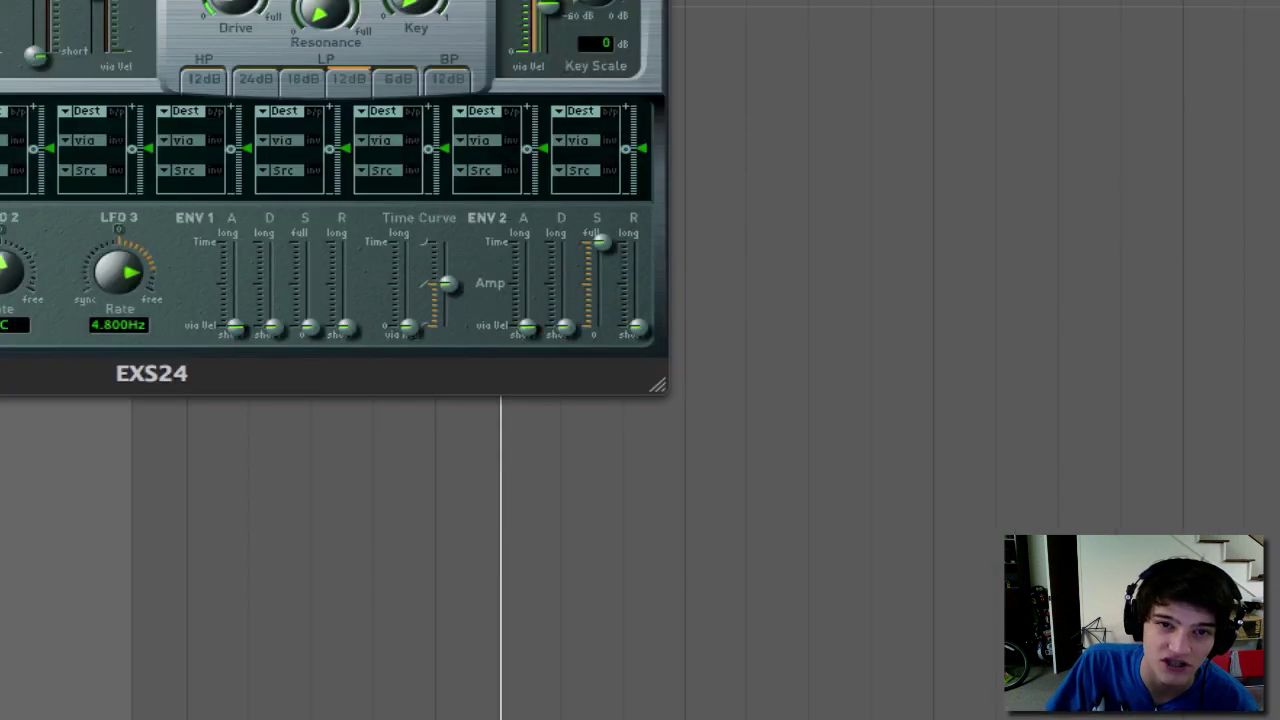
pyautogui.moveTo(317, 0); pyautogui.dragTo(660, 45)
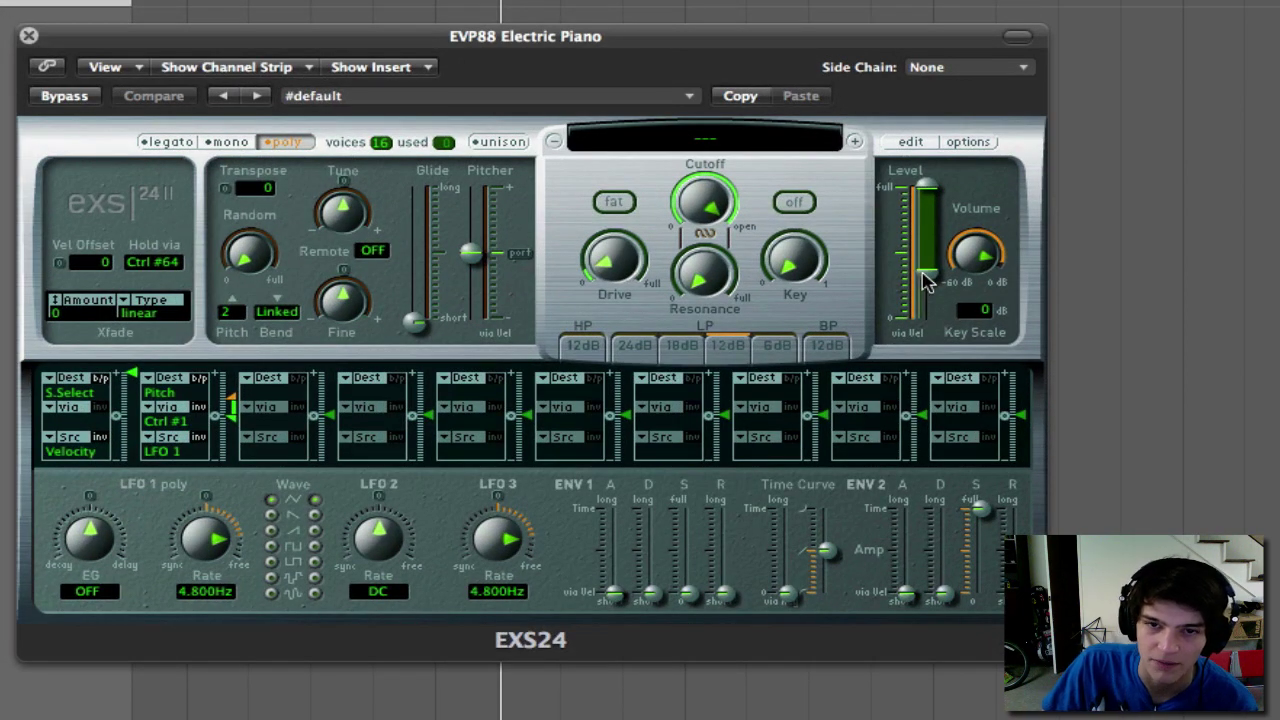
pyautogui.moveTo(926, 281); pyautogui.dragTo(910, 193)
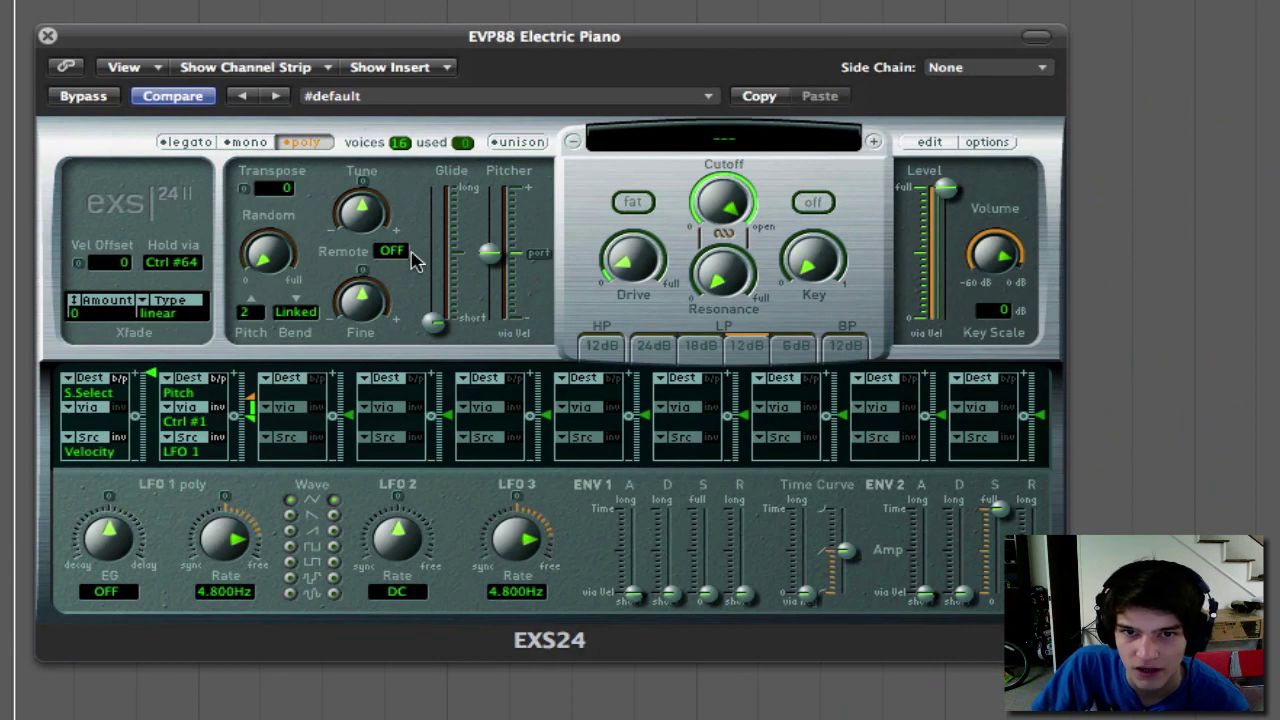
# Import the Bassline slices from bars 33 to 37 into a new EXS24 instrument as contiguous one-note zones starting at C1.
pyautogui.click(928, 145)
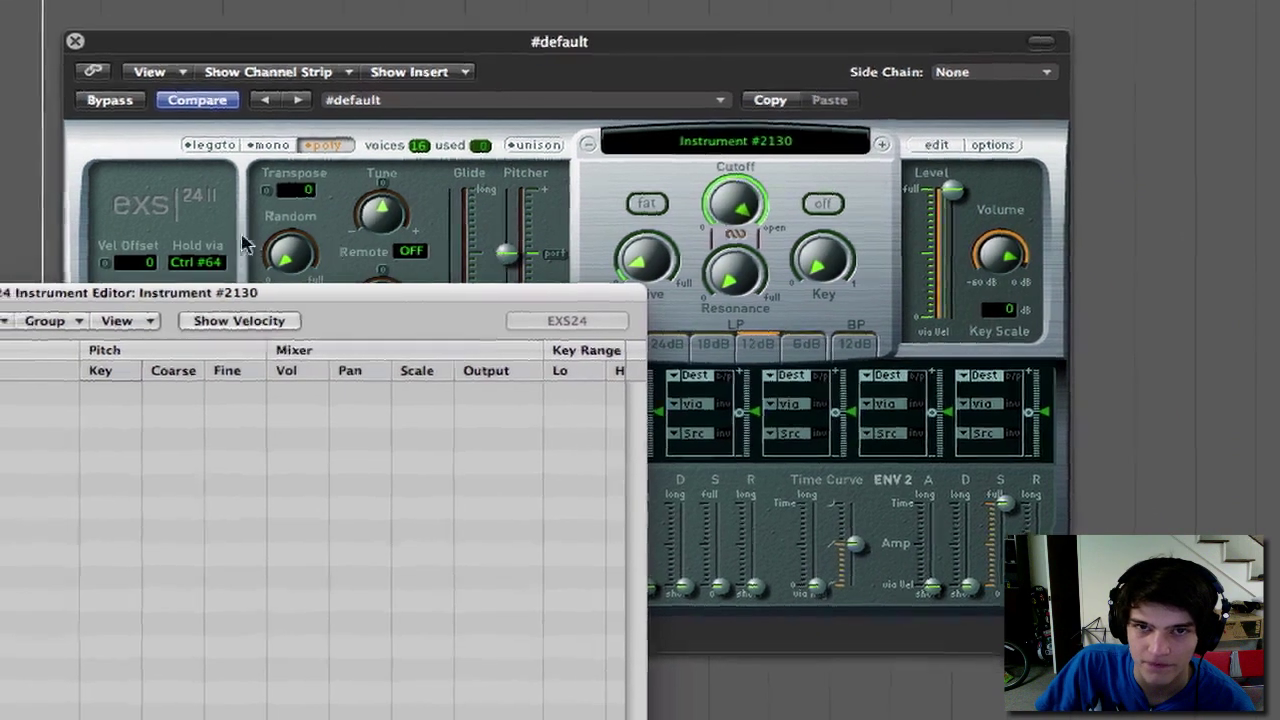
pyautogui.moveTo(315, 300); pyautogui.dragTo(262, 188)
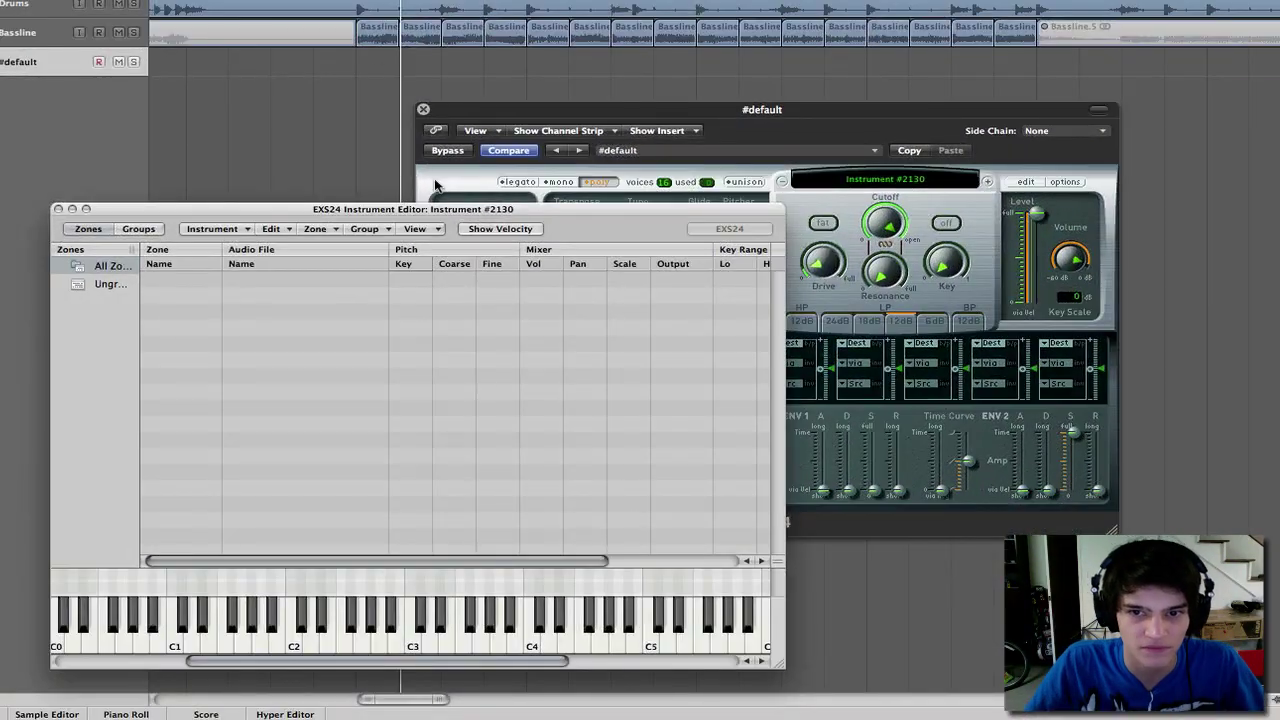
pyautogui.moveTo(372, 76); pyautogui.dragTo(1022, 62)
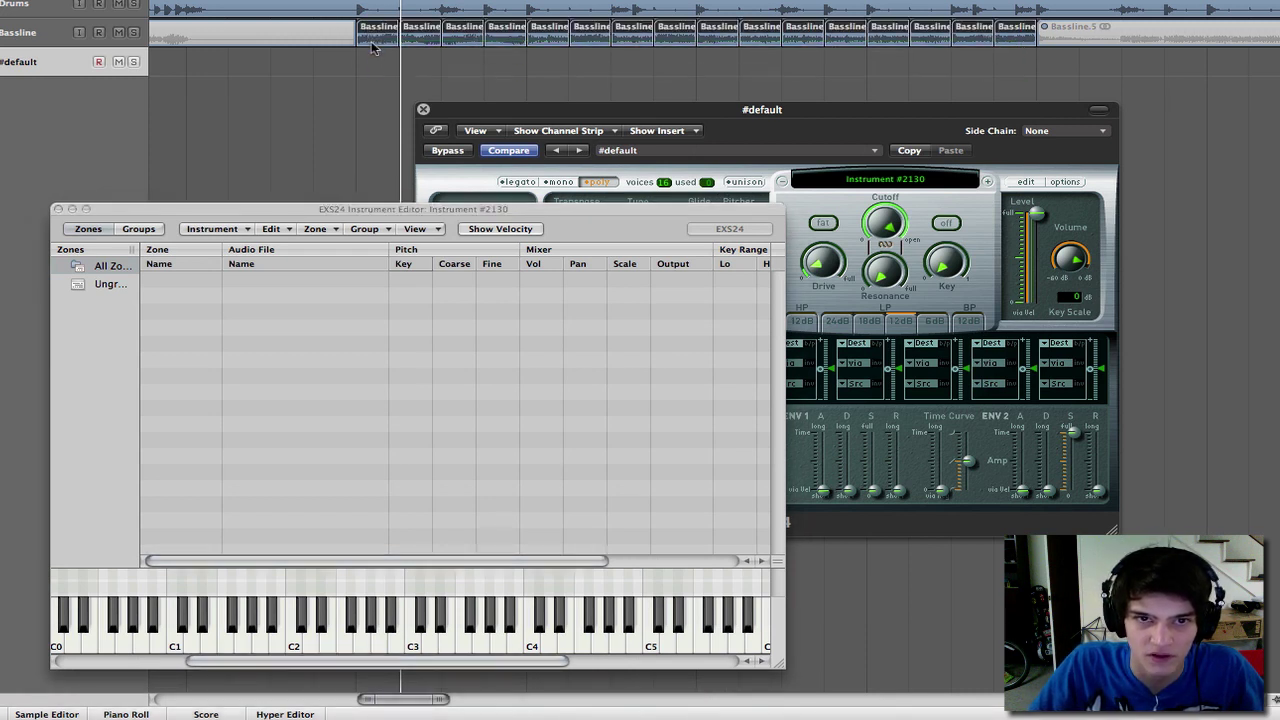
pyautogui.moveTo(371, 45); pyautogui.dragTo(291, 319)
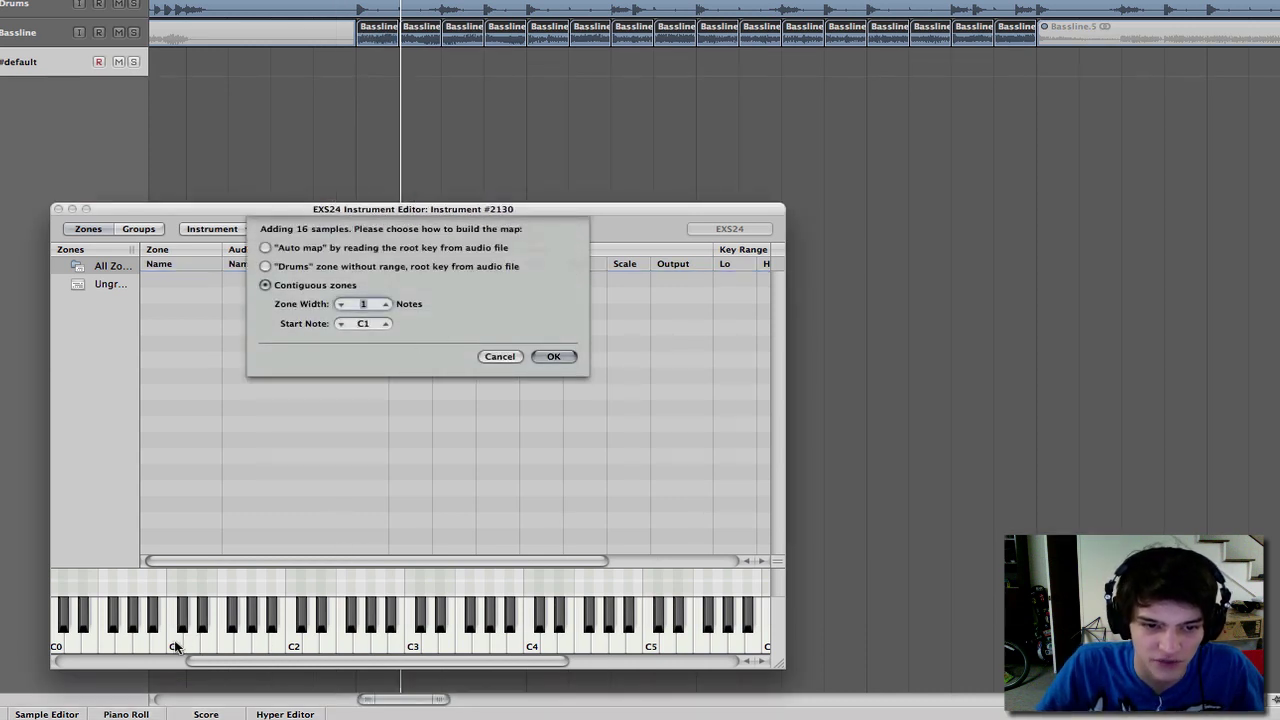
pyautogui.click(556, 357)
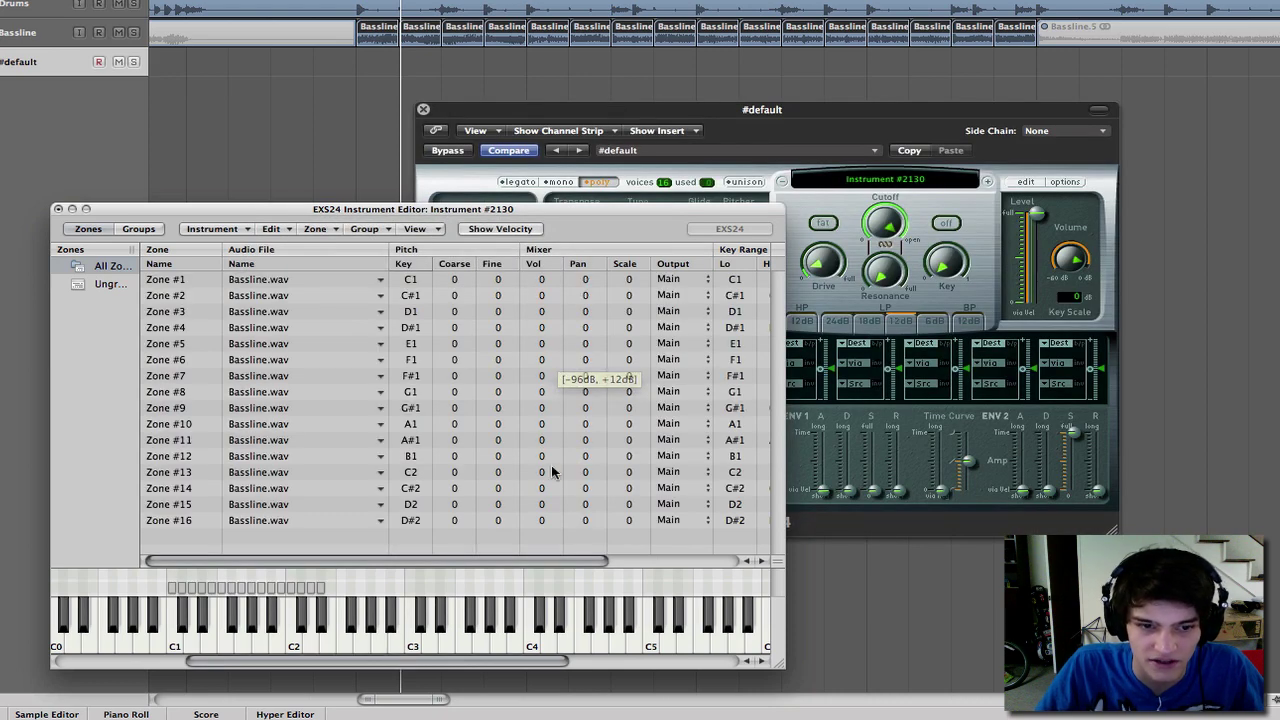
# Widen the instrument editor to show the playback options and turn off Pitch for Zones #1 through #16.
pyautogui.hscroll(5, 551, 466)
pyautogui.hscroll(-1, 400, 391)
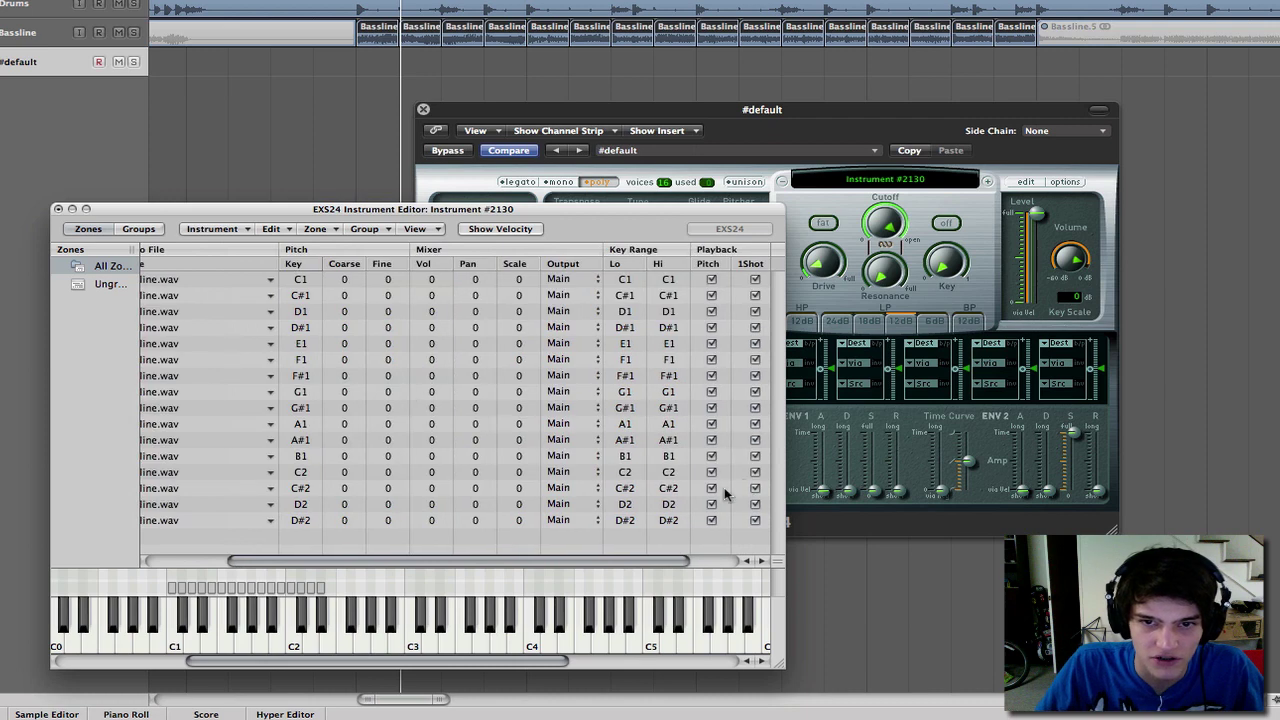
pyautogui.moveTo(782, 670); pyautogui.dragTo(960, 682)
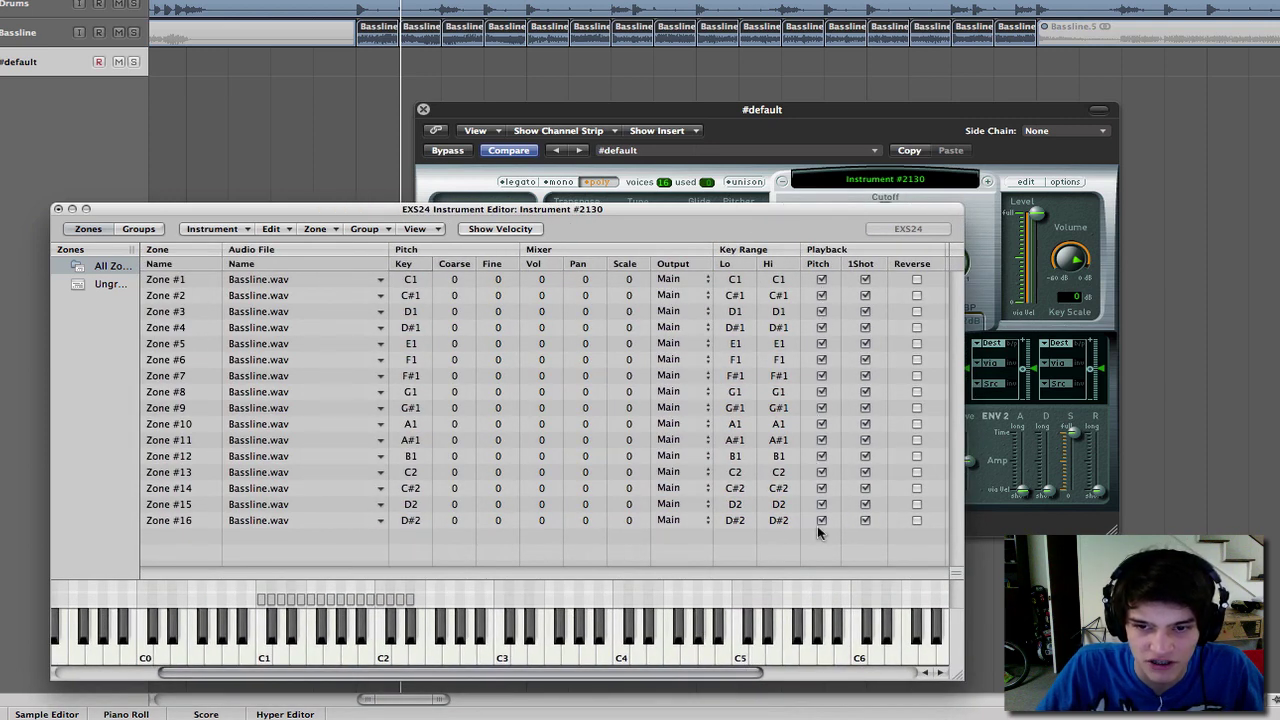
pyautogui.click(517, 524)
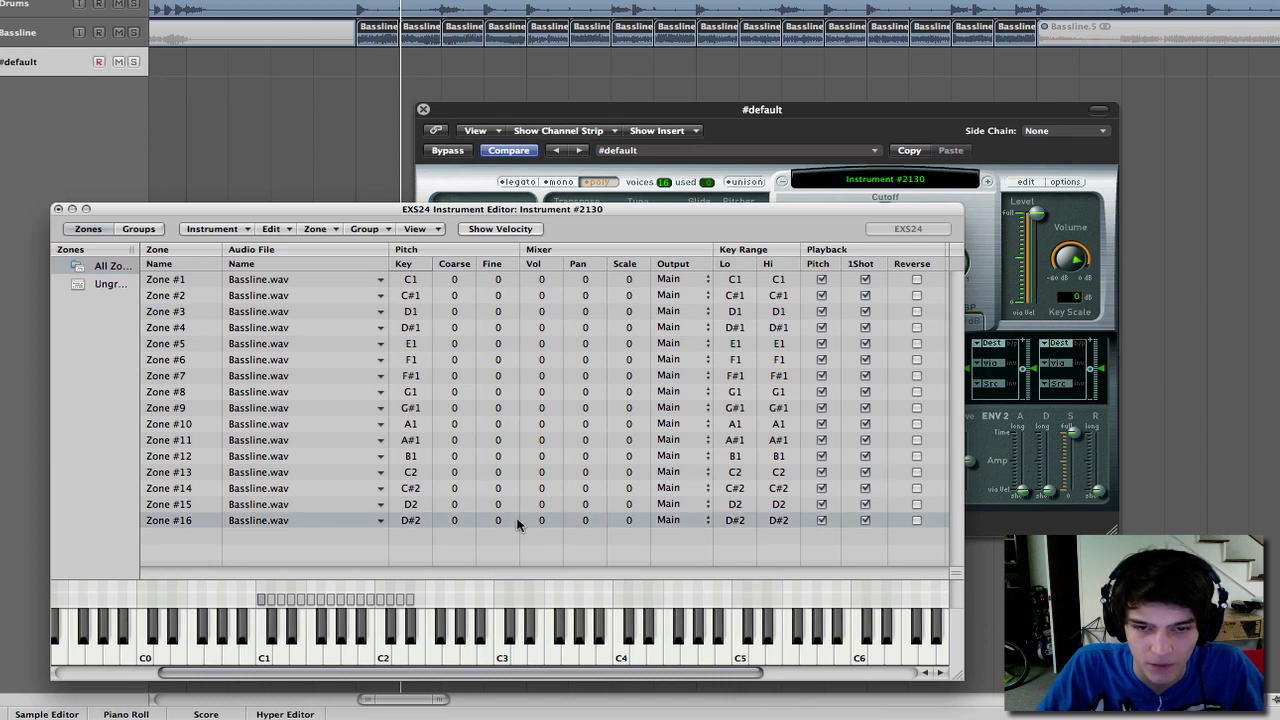
pyautogui.keyDown('shift'); pyautogui.click(287, 280); pyautogui.keyUp('shift')
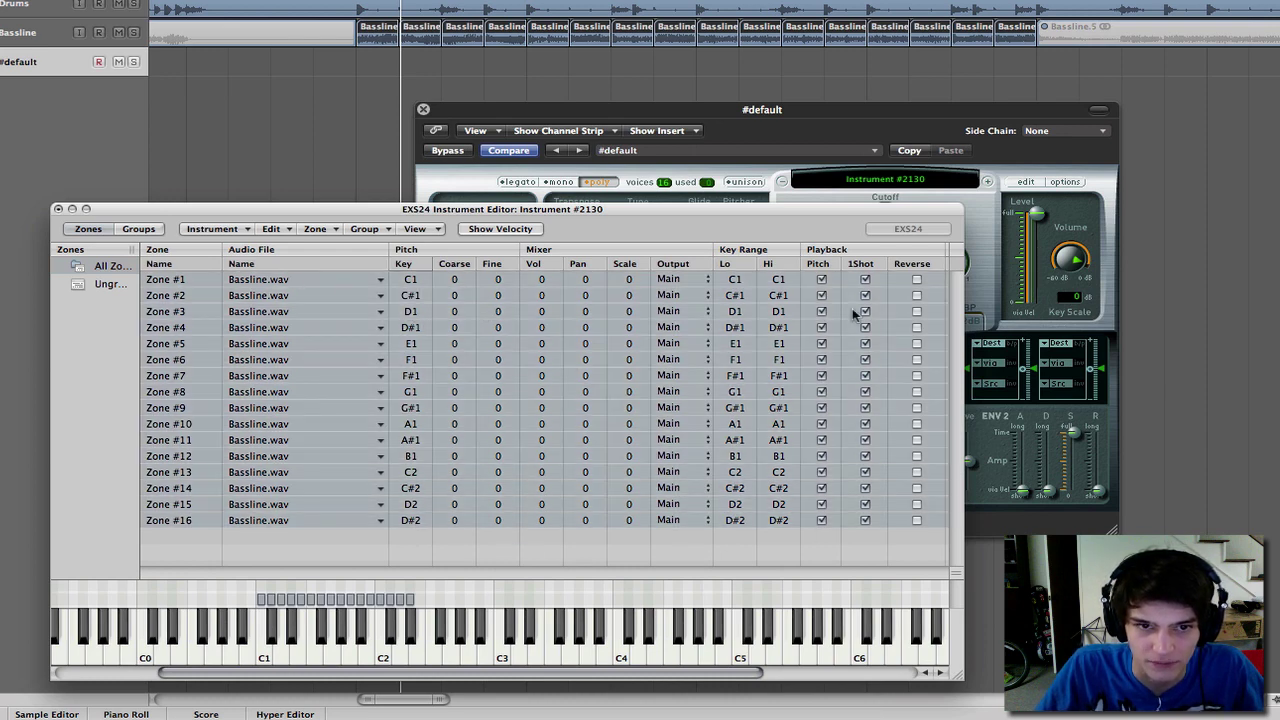
pyautogui.click(822, 279)
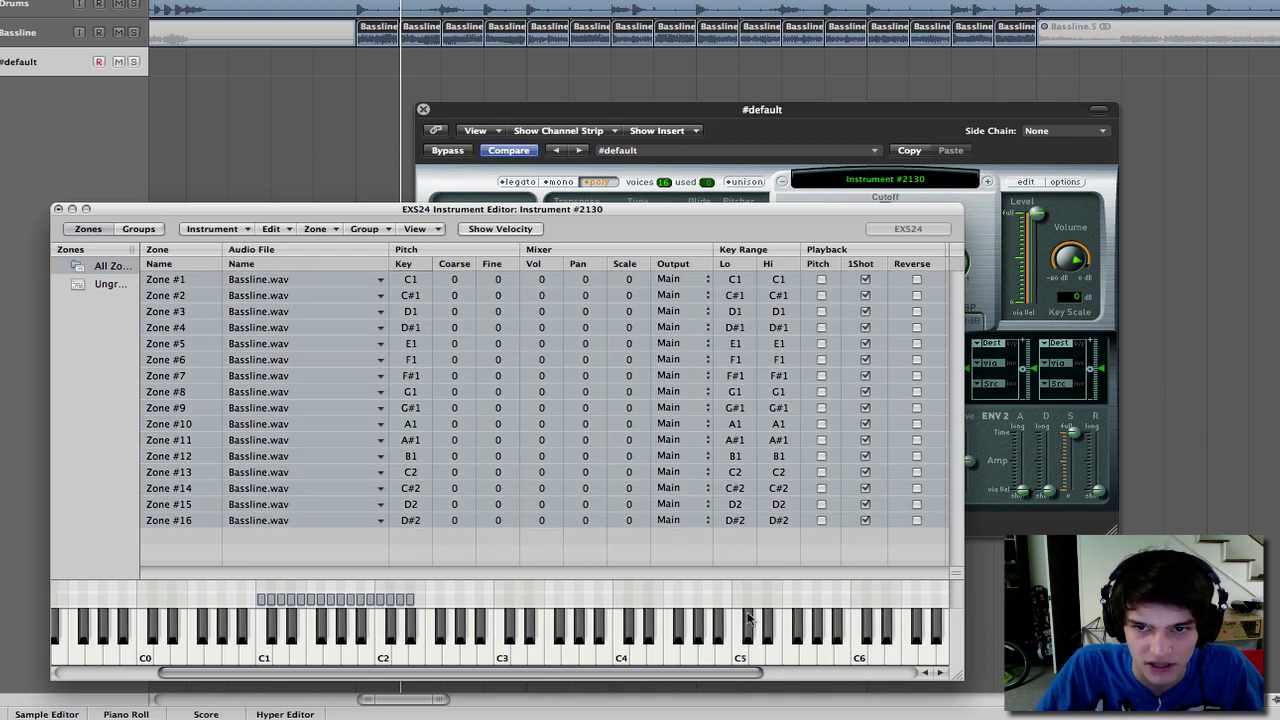
pyautogui.click(829, 537)
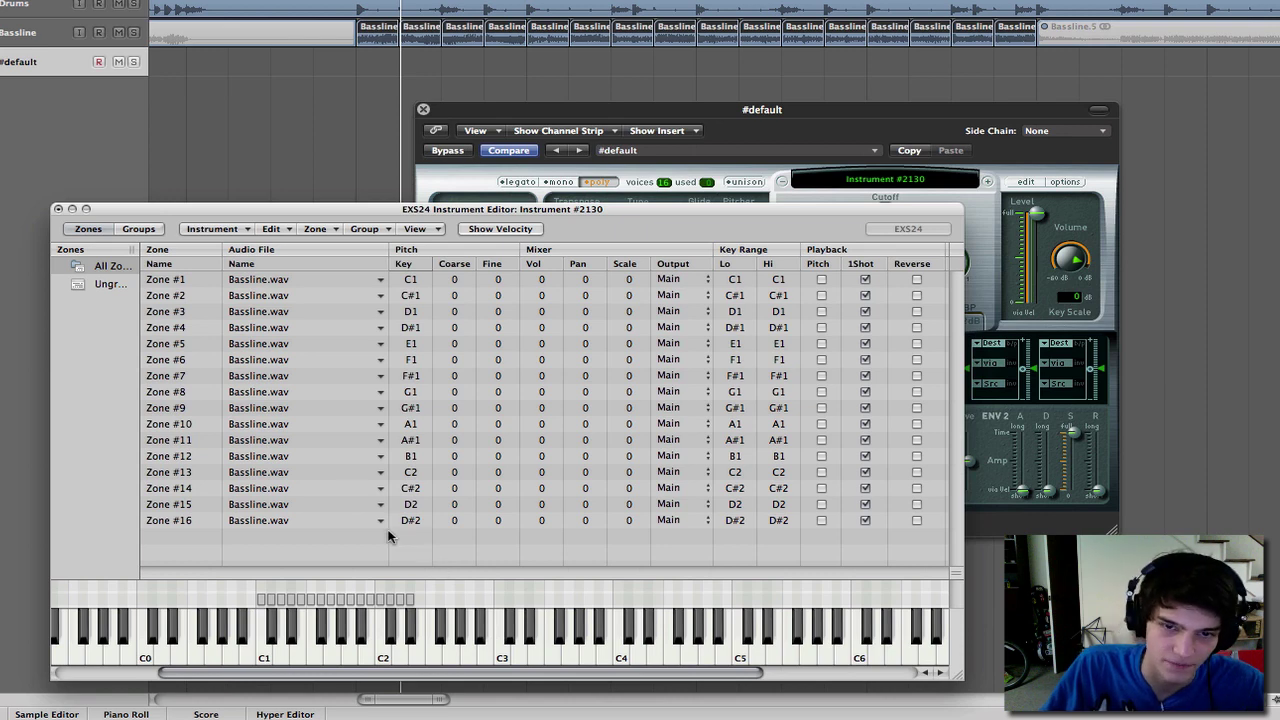
# Show the on-screen typing keyboard and audition the sampled Bassline zones in octave 2.
pyautogui.press('capslock')
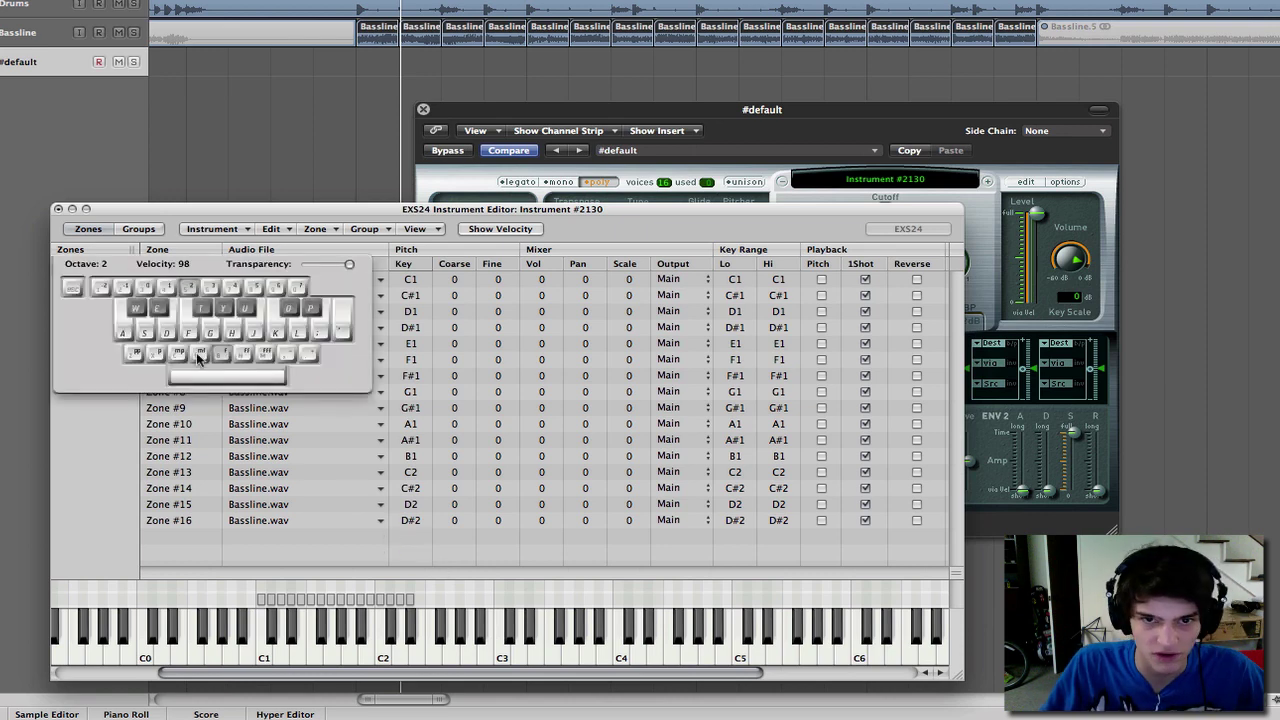
pyautogui.press('a')
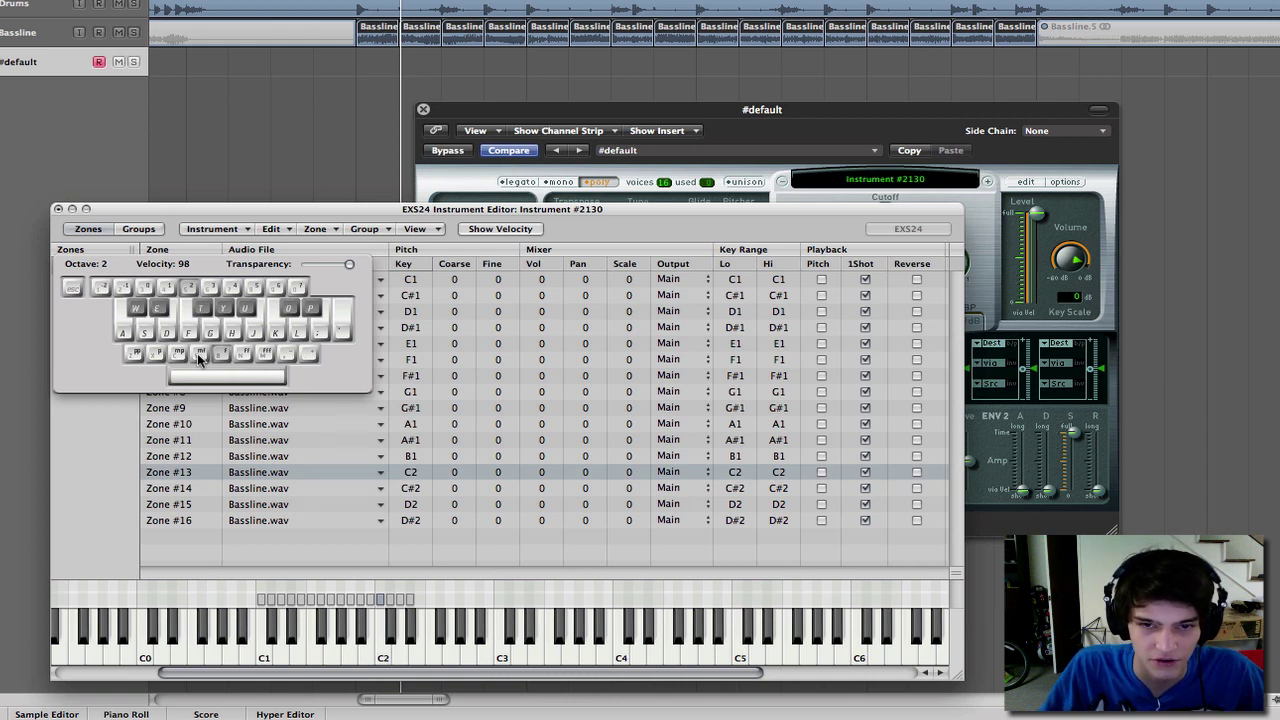
pyautogui.press('s')
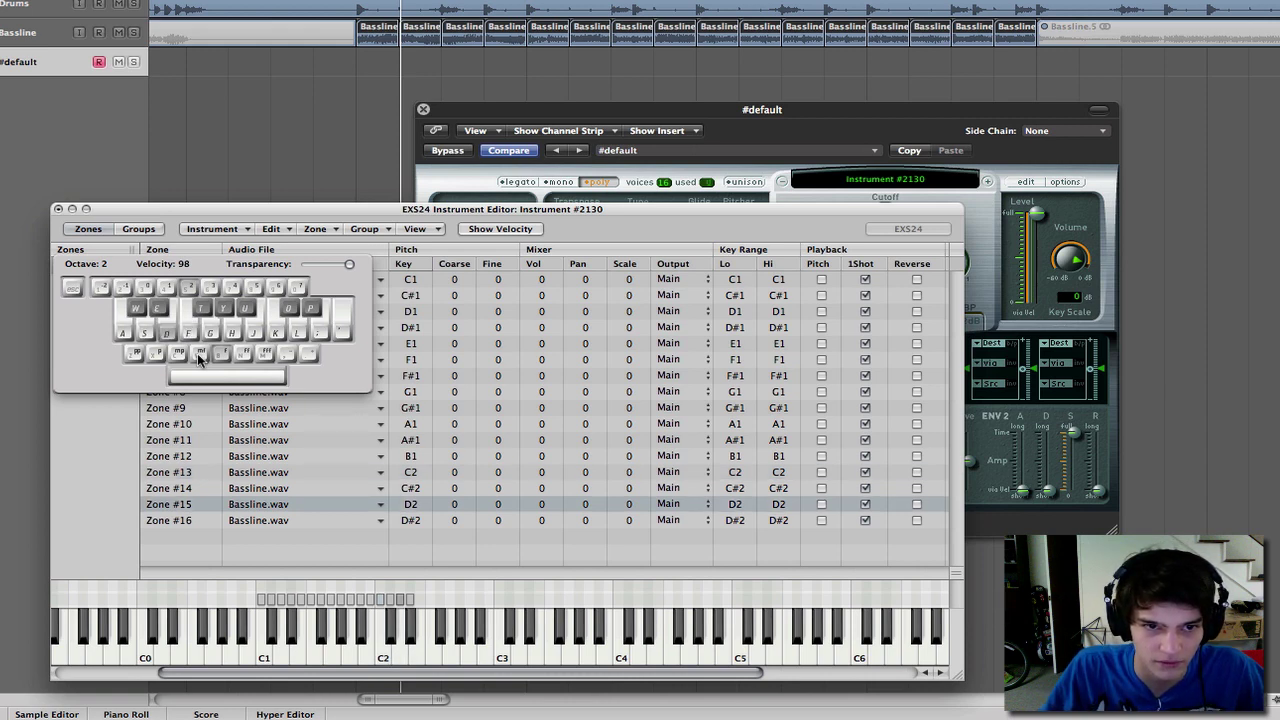
pyautogui.press('f')
pyautogui.press('d')
pyautogui.press('f')
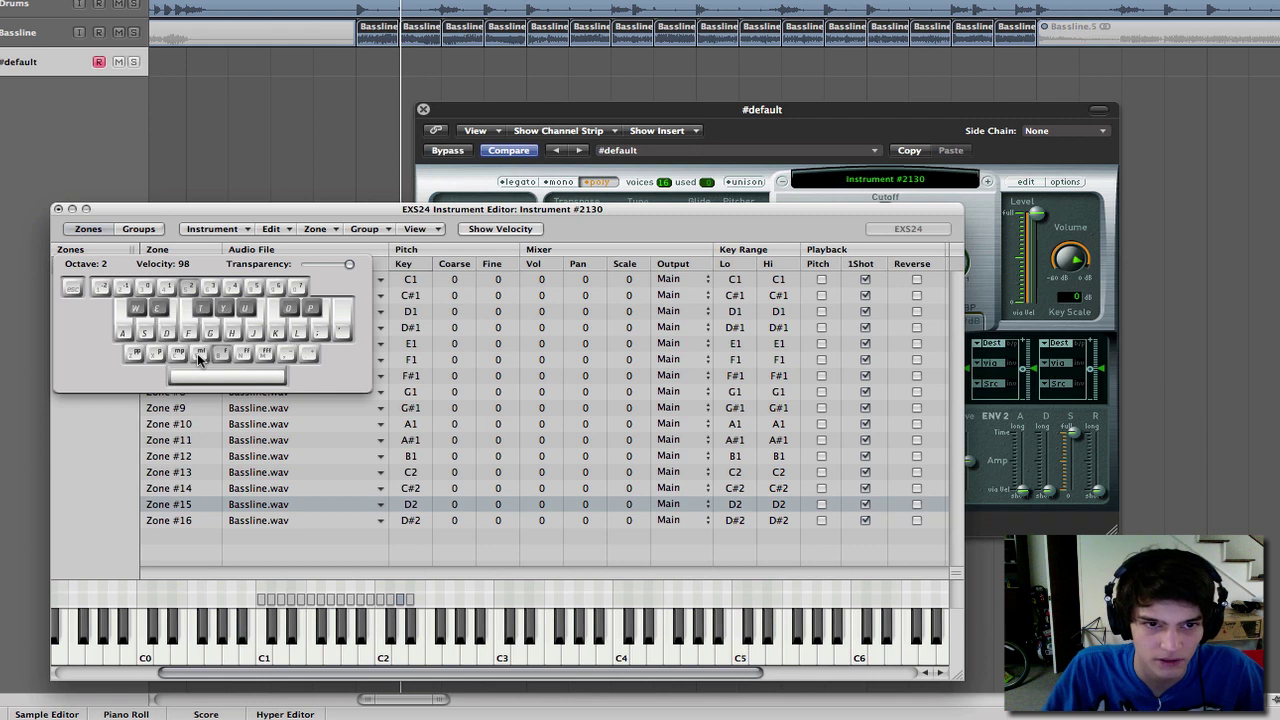
# Lower the typing keyboard to octave 1, audition the zones from C1, and hide the keyboard.
pyautogui.press('z')
pyautogui.press('z')
pyautogui.press('x')
pyautogui.press('a')
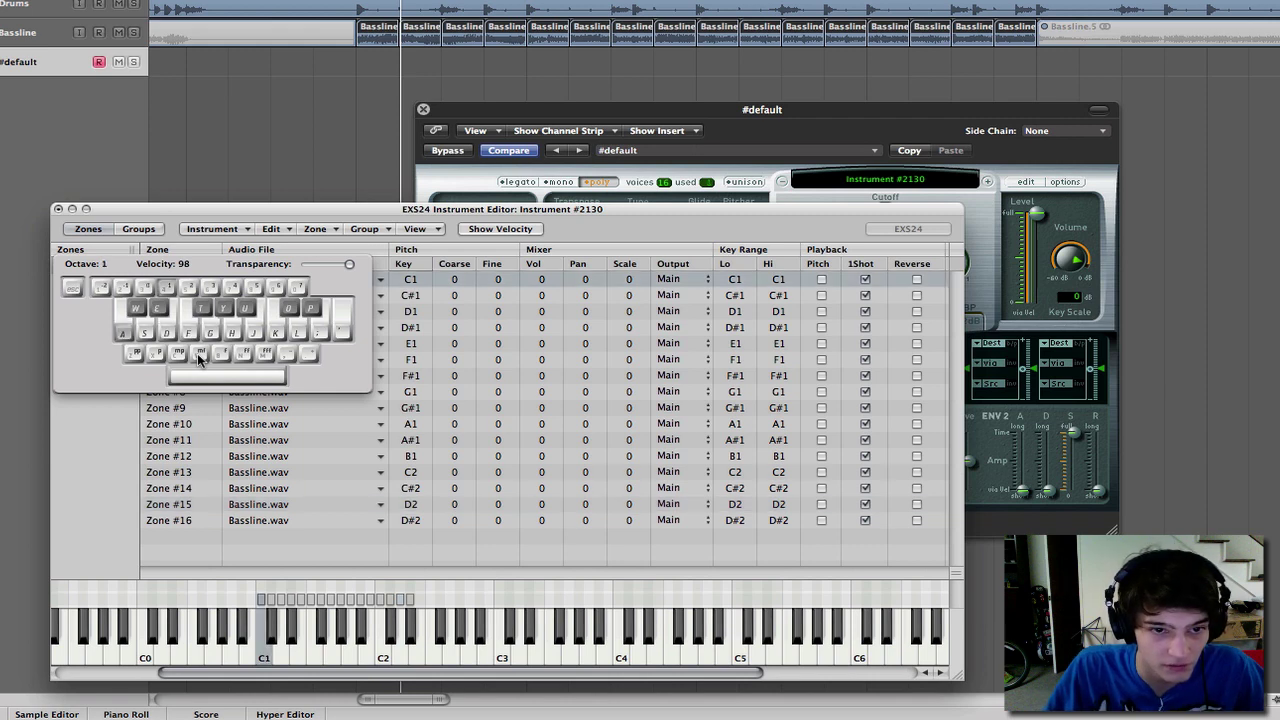
pyautogui.press('s')
pyautogui.press('a')
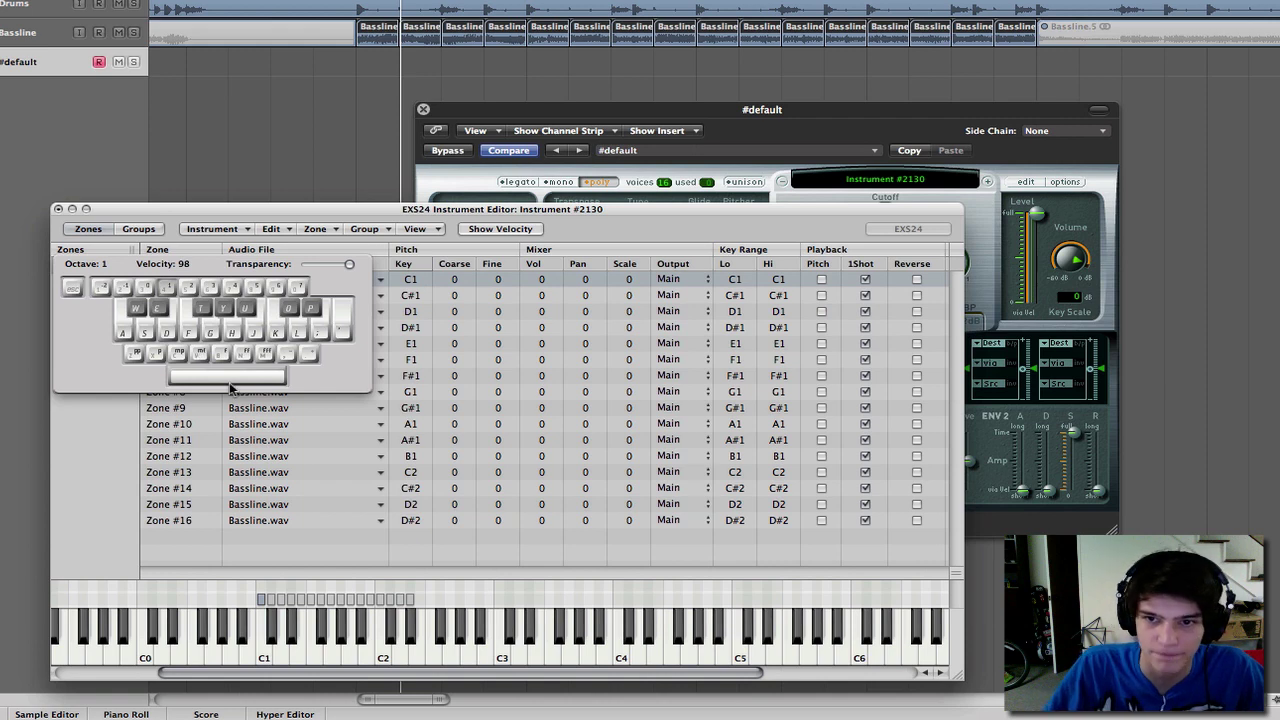
pyautogui.press('capslock')
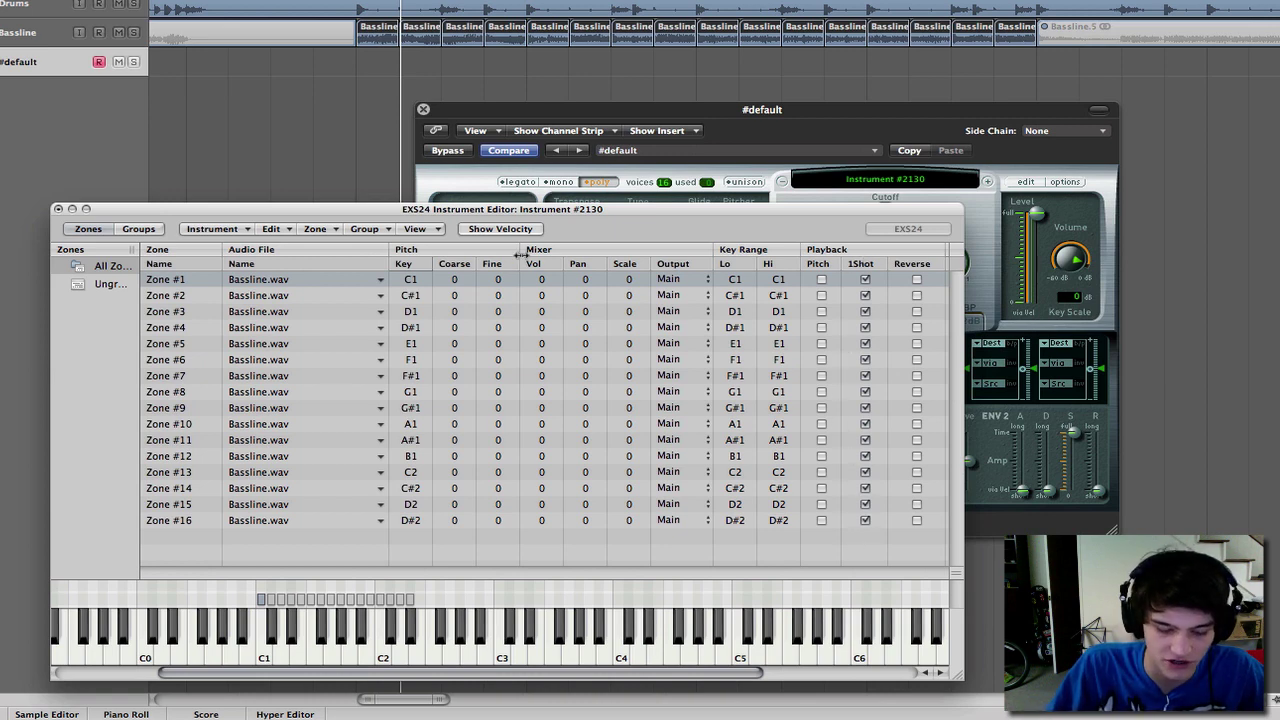
# Bring back the EXS24 window and typing keyboard, and limit the sampler to 1 voice.
pyautogui.click(447, 181)
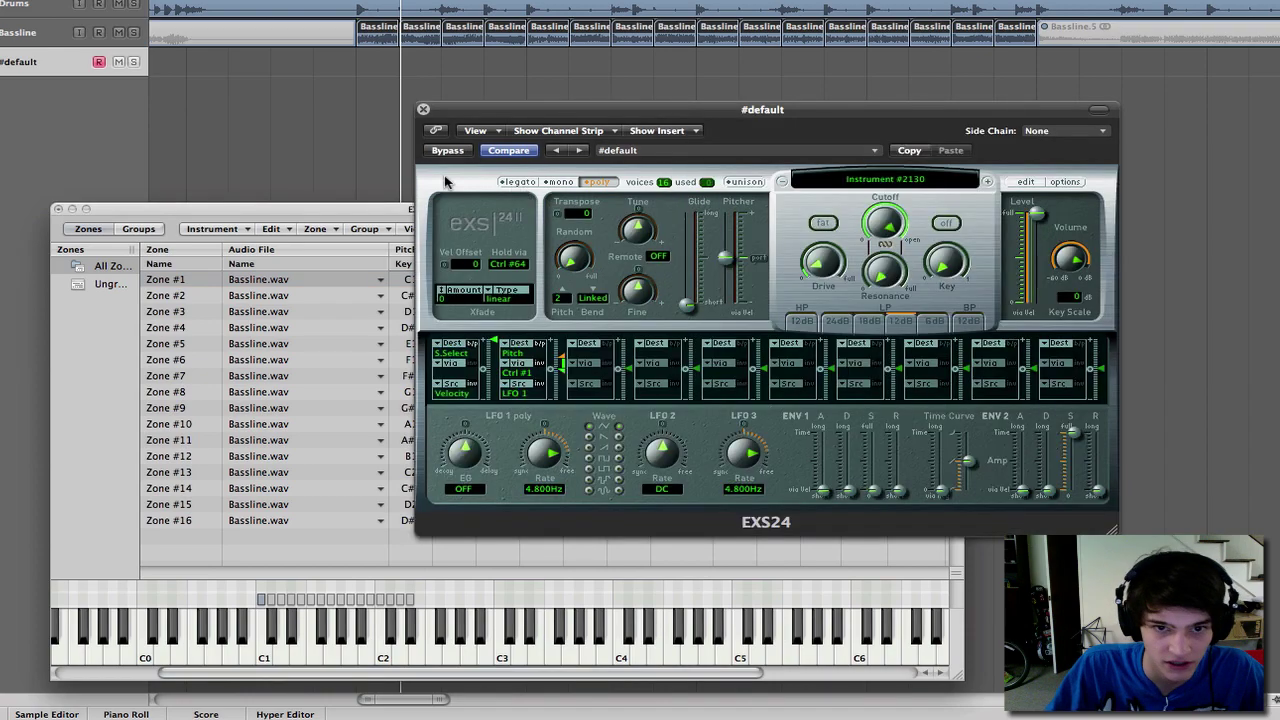
pyautogui.press('capslock')
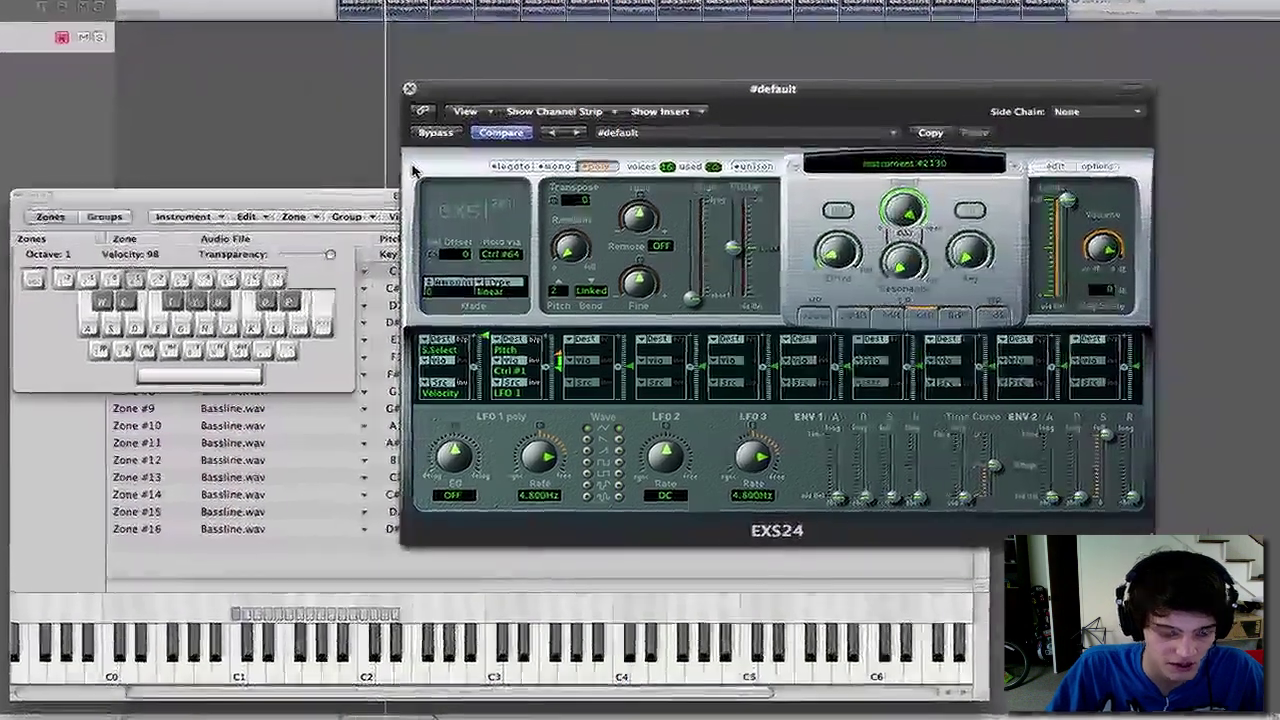
pyautogui.moveTo(248, 256); pyautogui.dragTo(267, 125)
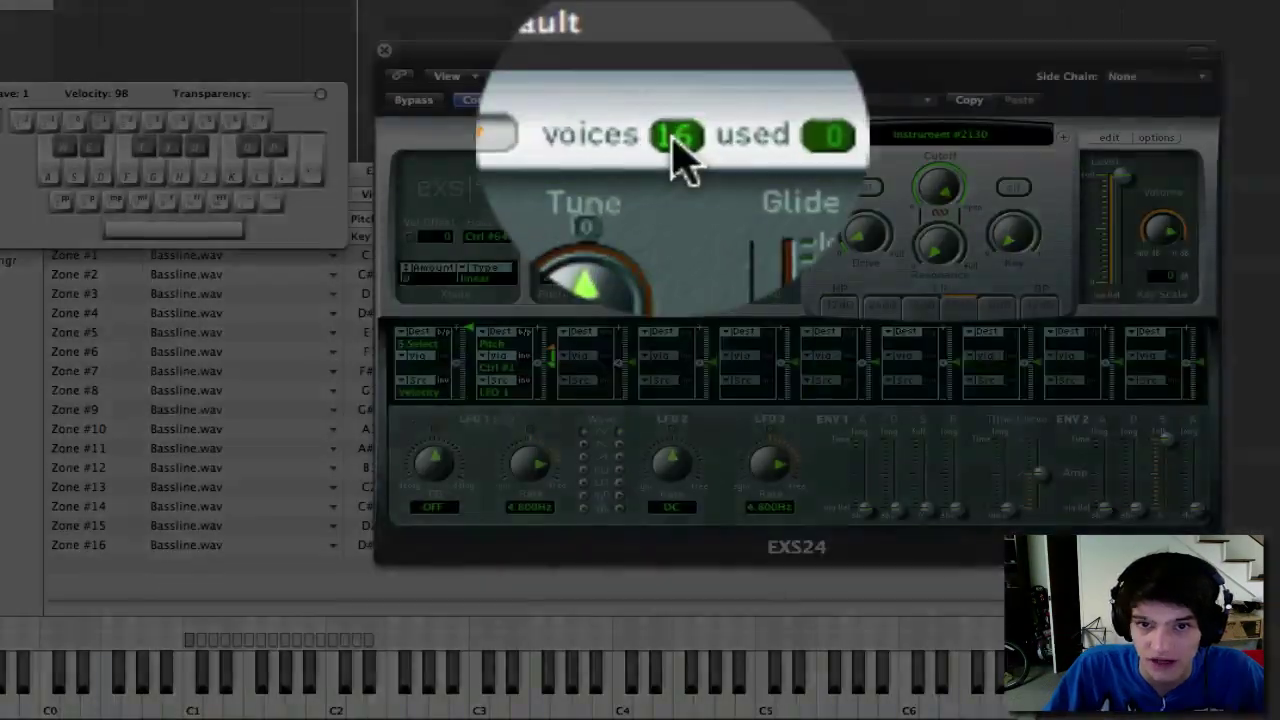
pyautogui.moveTo(675, 137); pyautogui.dragTo(680, 230)
# Play the Bassline slices in varied patterns in octave 1 to check the single-voice playback.
pyautogui.press('s')
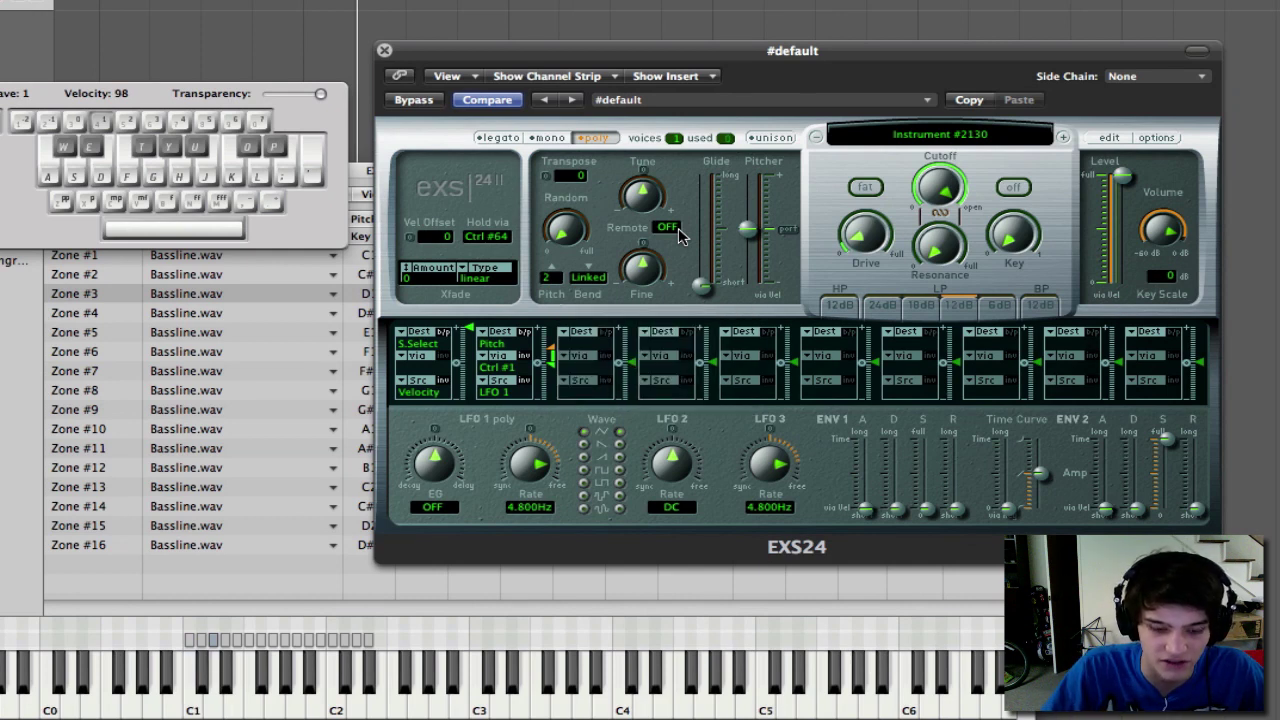
pyautogui.press('f')
pyautogui.press('g')
pyautogui.press('f')
pyautogui.press('g')
pyautogui.press('d')
pyautogui.press('f')
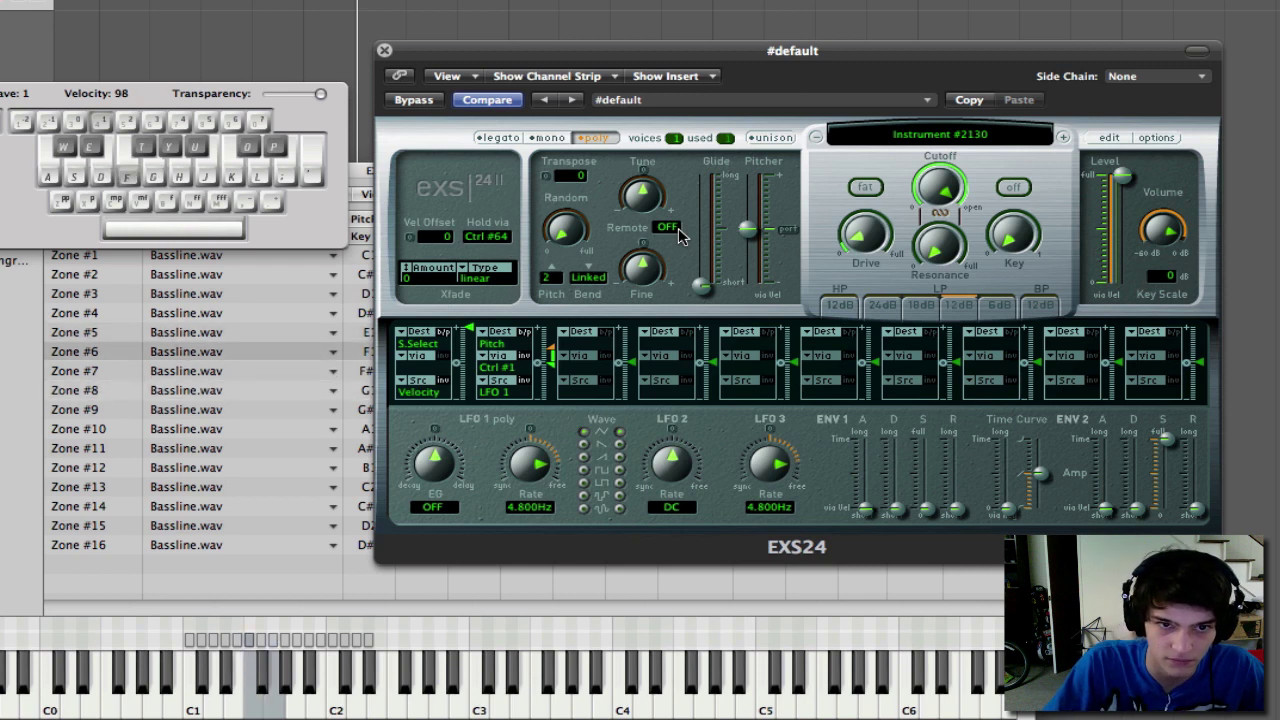
pyautogui.press('d')
pyautogui.press('f')
pyautogui.press('f')
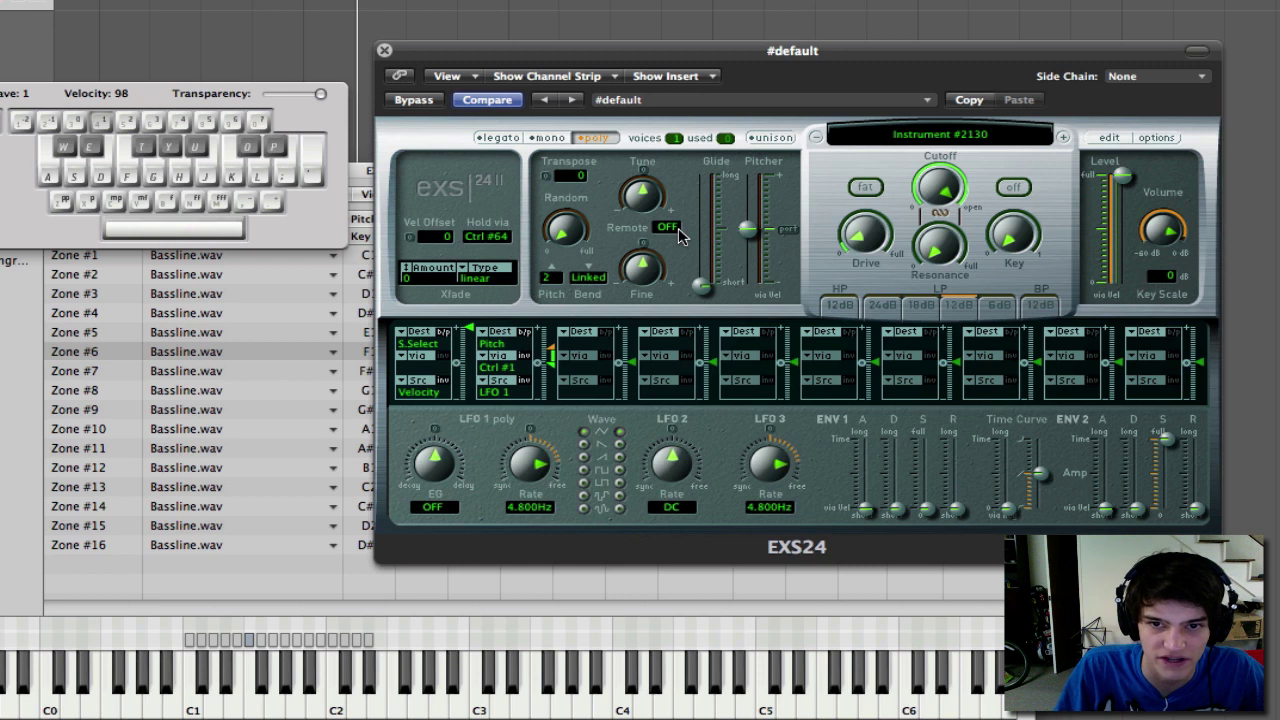
pyautogui.press('d')
pyautogui.press('j')
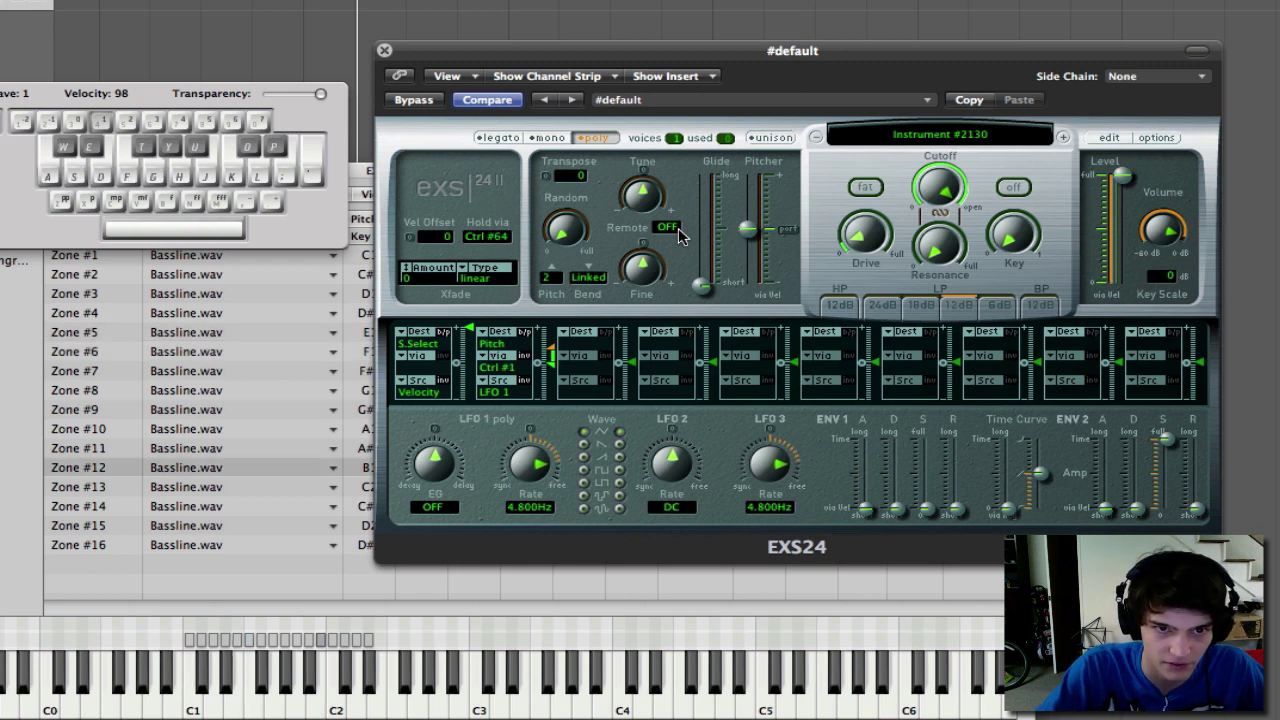
pyautogui.press('d')
pyautogui.press('g')
pyautogui.press('h')
pyautogui.press('j')
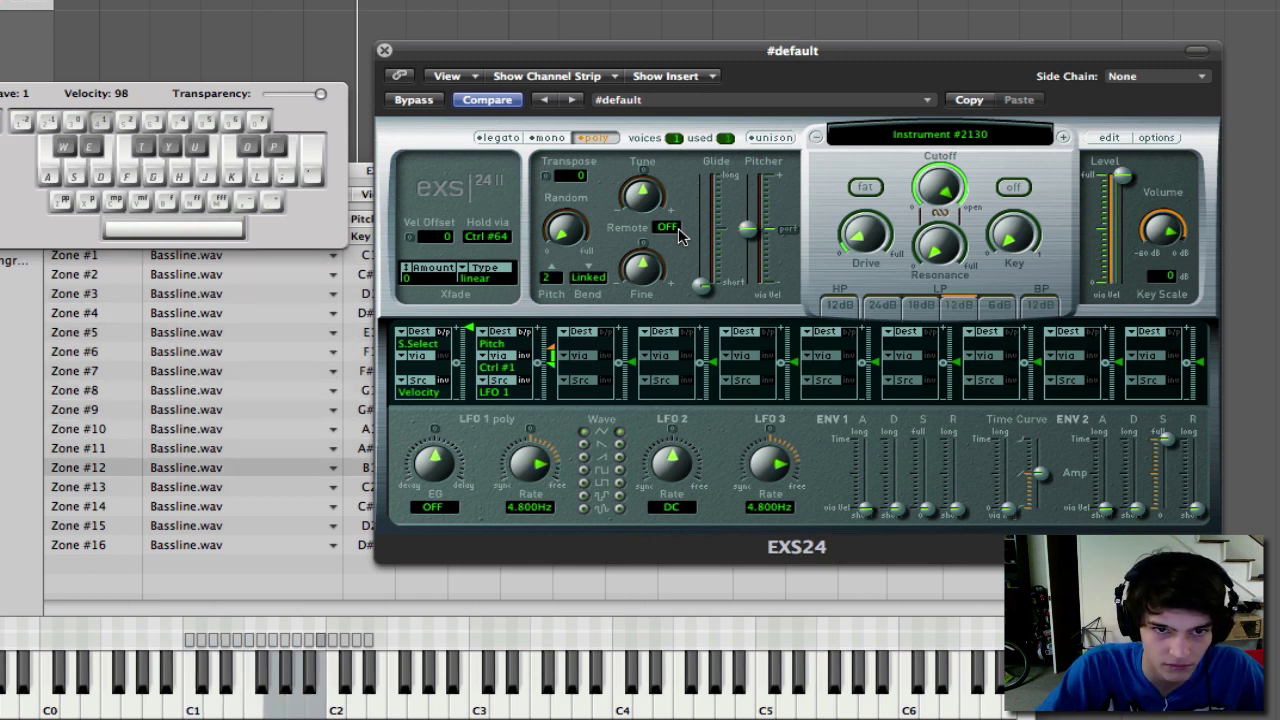
pyautogui.press('h')
pyautogui.press('j')
pyautogui.press('j')
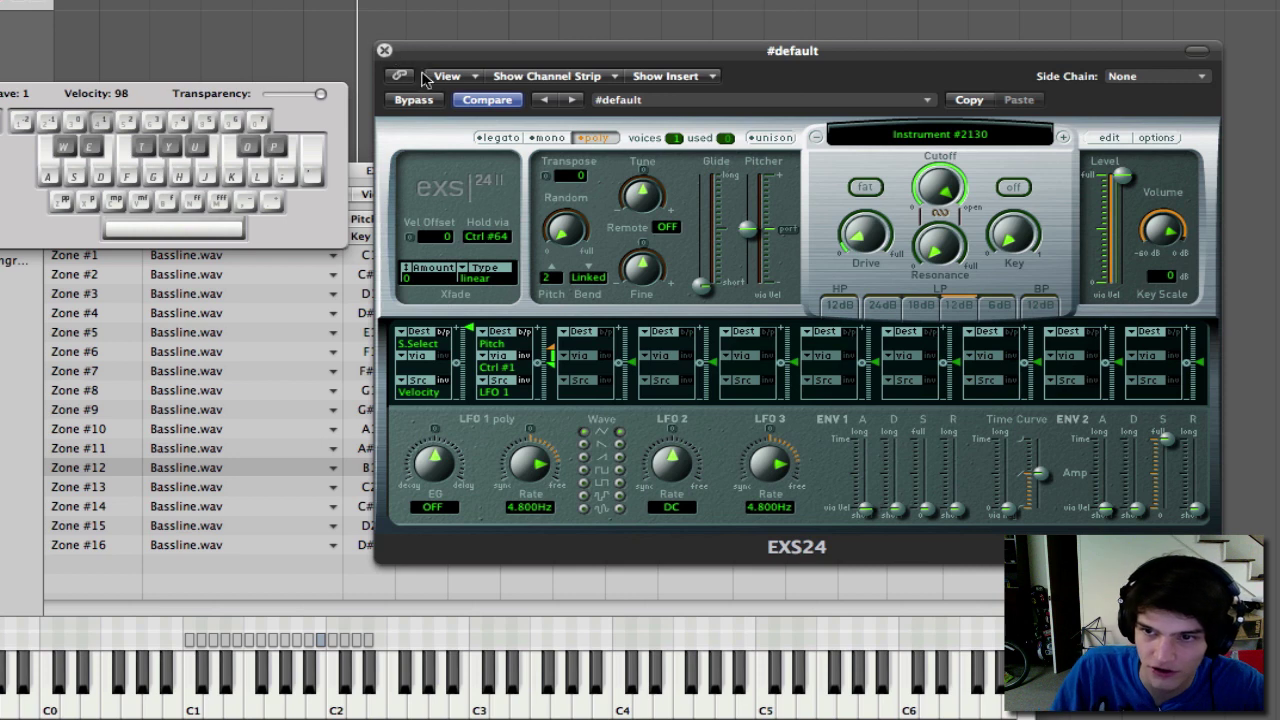
# Look through the second modulation route's destination options and toggle the EXS24 filter on and off again.
pyautogui.moveTo(1107, 176)
pyautogui.mouseDown()
pyautogui.moveTo(1126, 250)
pyautogui.moveTo(1122, 176)
pyautogui.mouseUp()
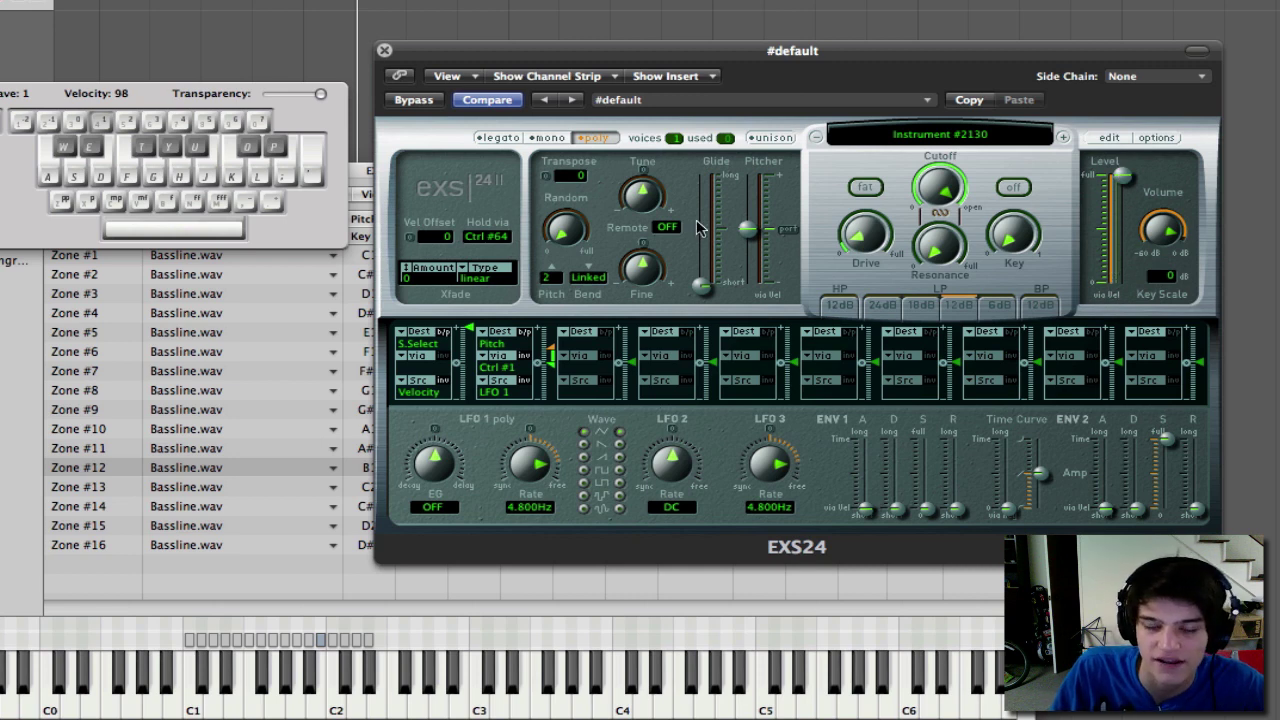
pyautogui.moveTo(1124, 179); pyautogui.dragTo(1128, 160)
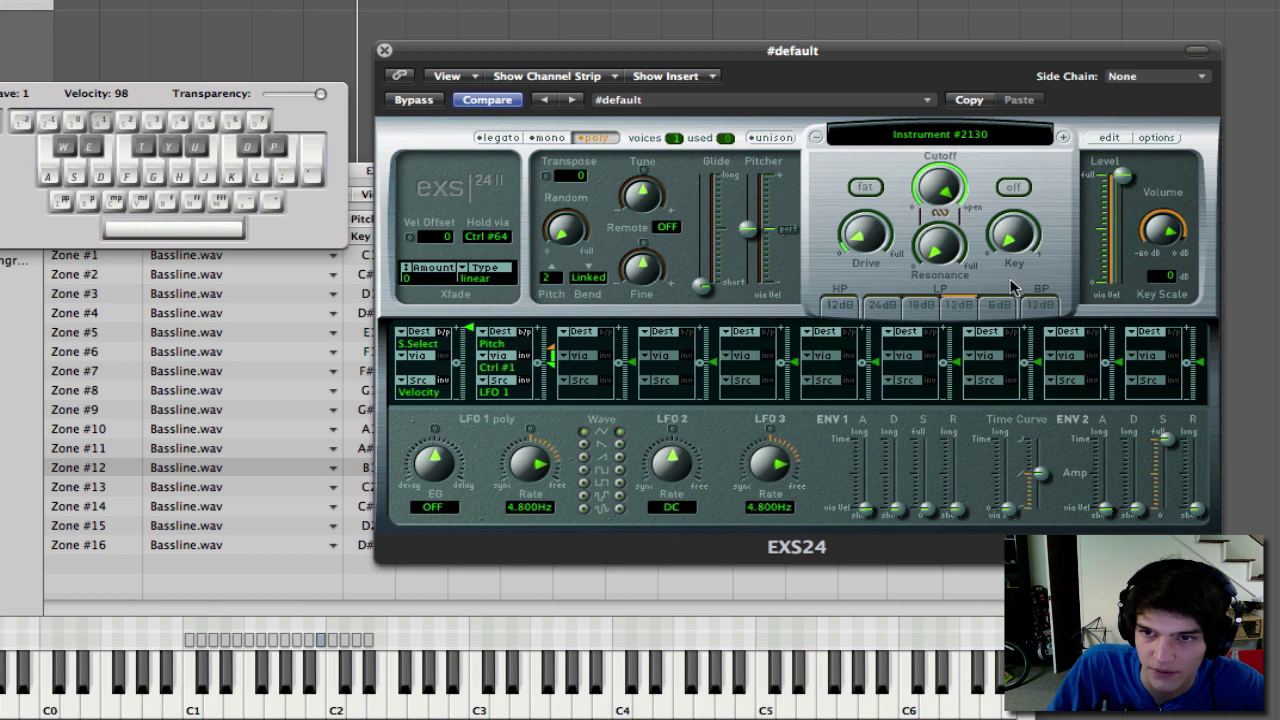
pyautogui.click(502, 343)
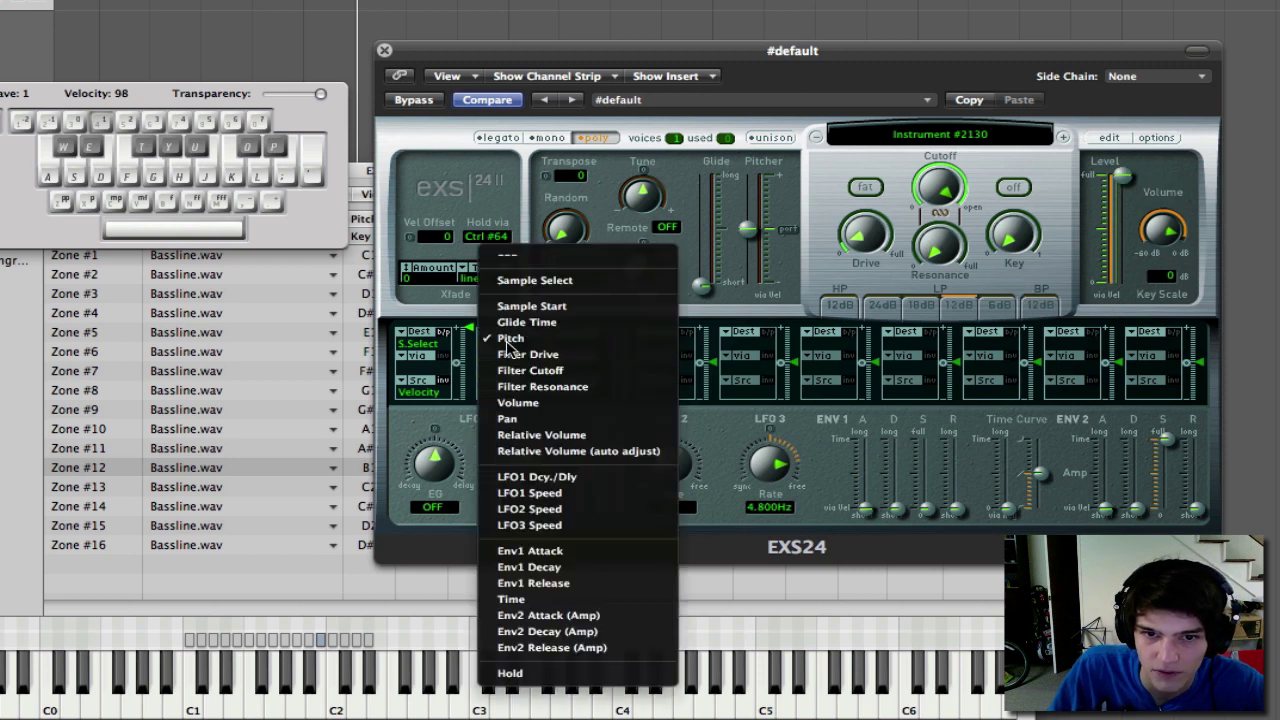
pyautogui.click(722, 425)
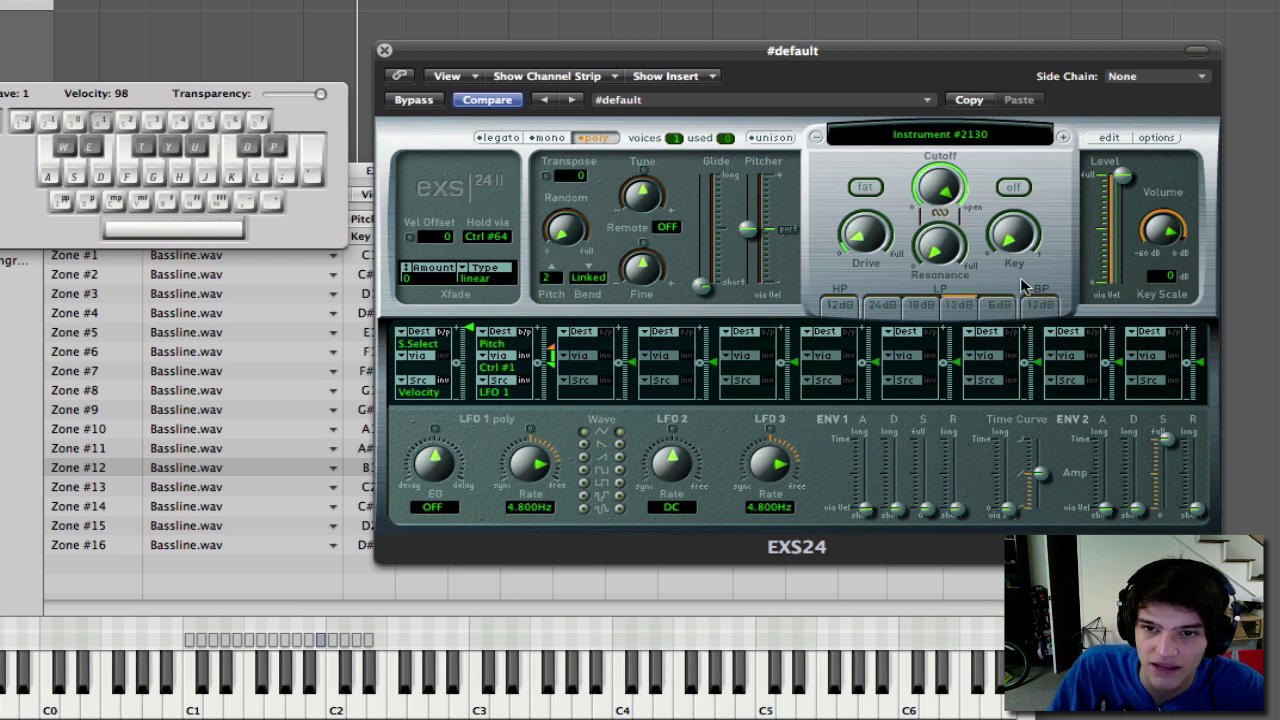
pyautogui.click(1014, 188)
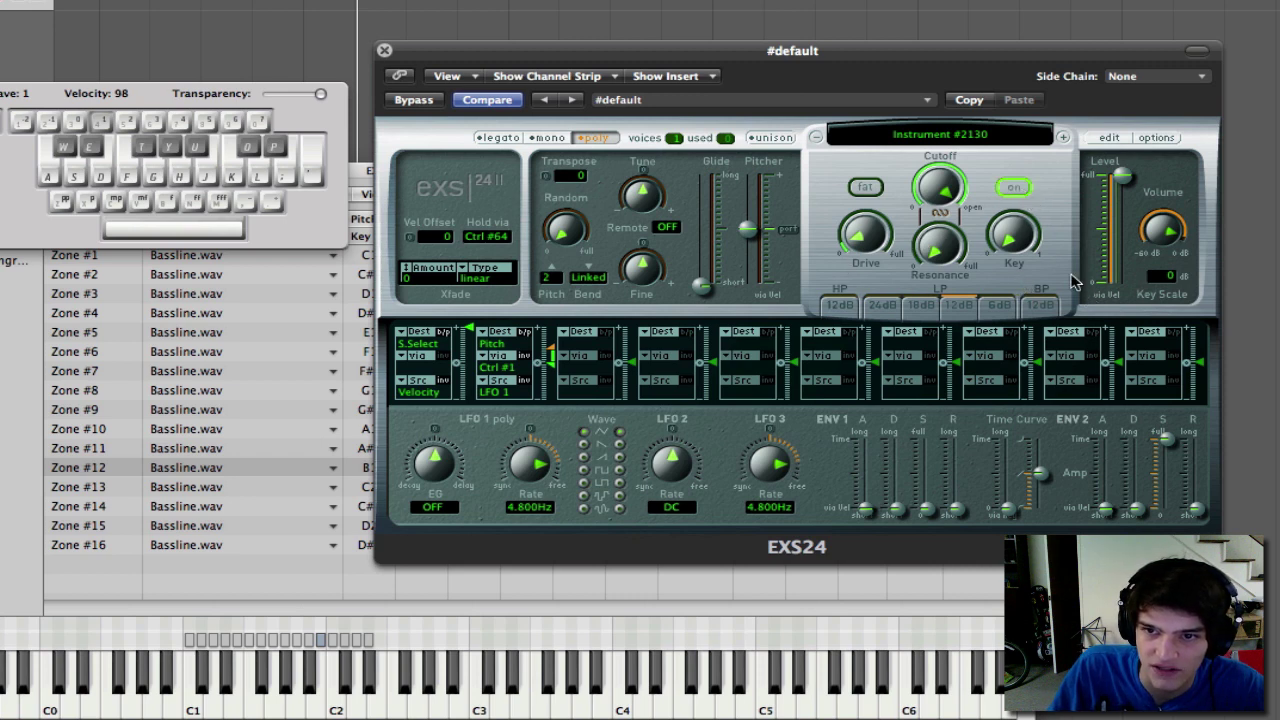
pyautogui.click(1014, 188)
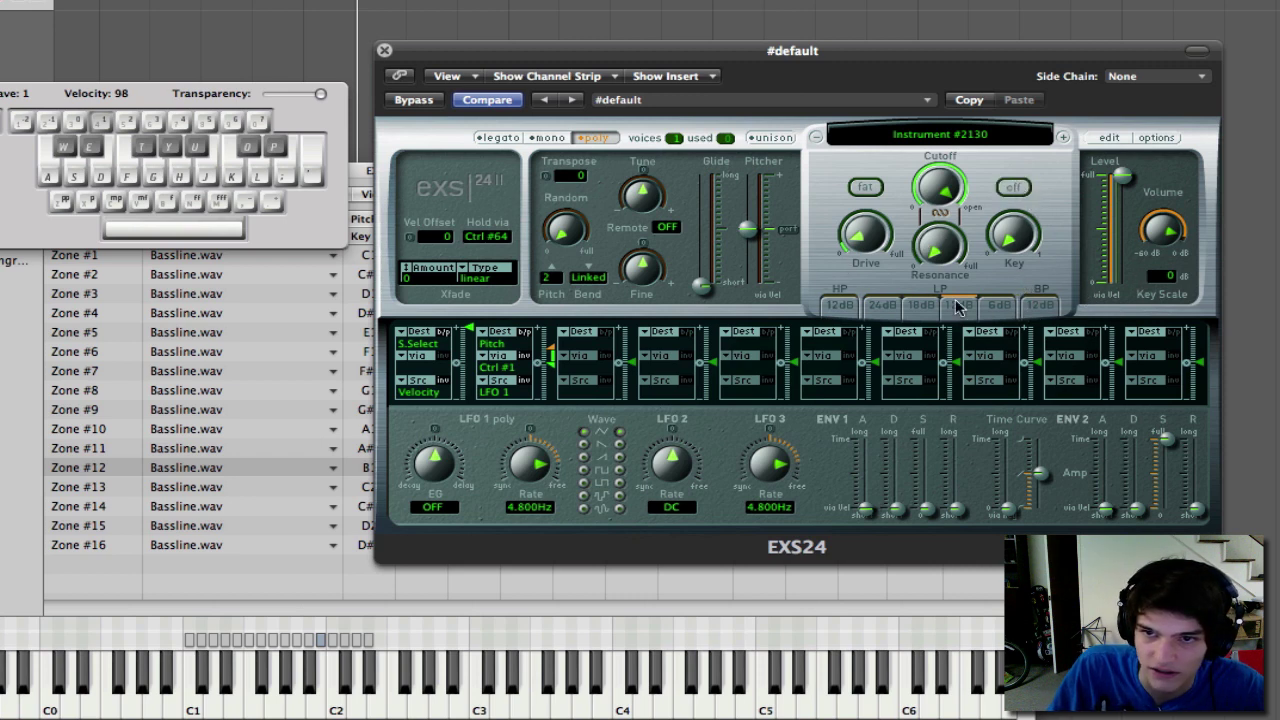
# Close the EXS24 plug-in window and go back to the Instrument Editor with the Bassline zones.
pyautogui.click(385, 51)
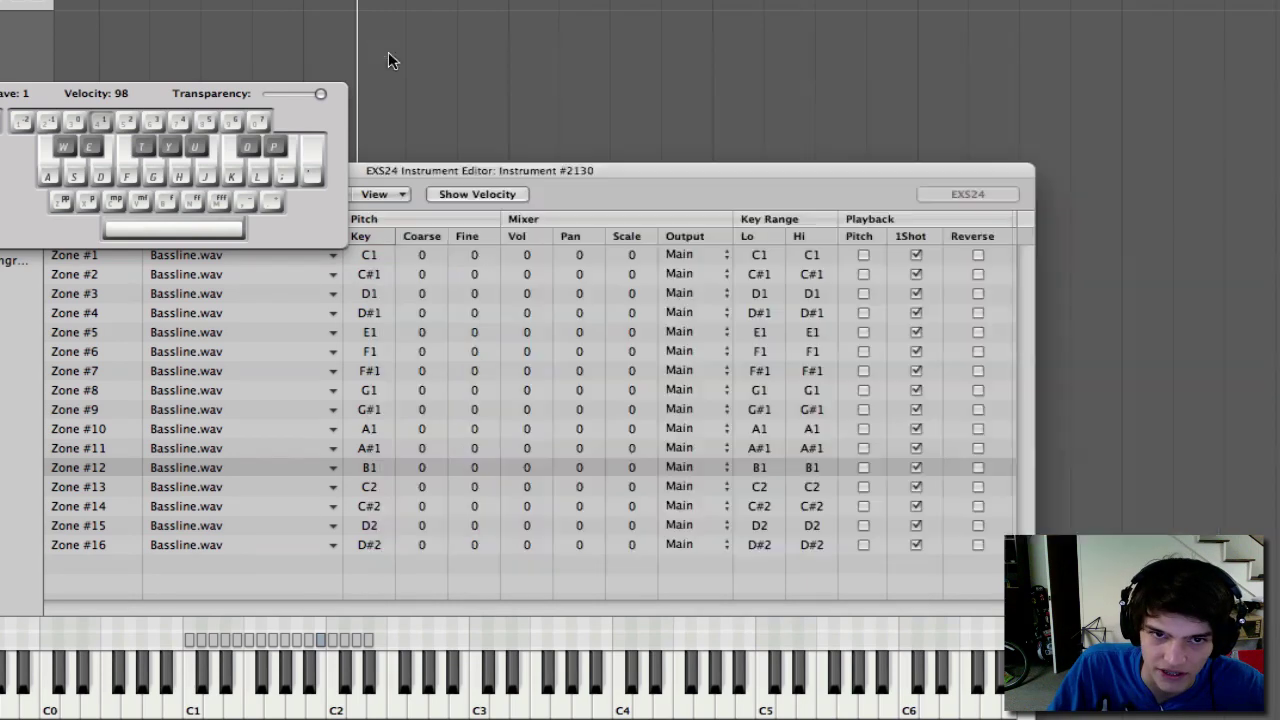
pyautogui.moveTo(28, 190); pyautogui.dragTo(701, 194)
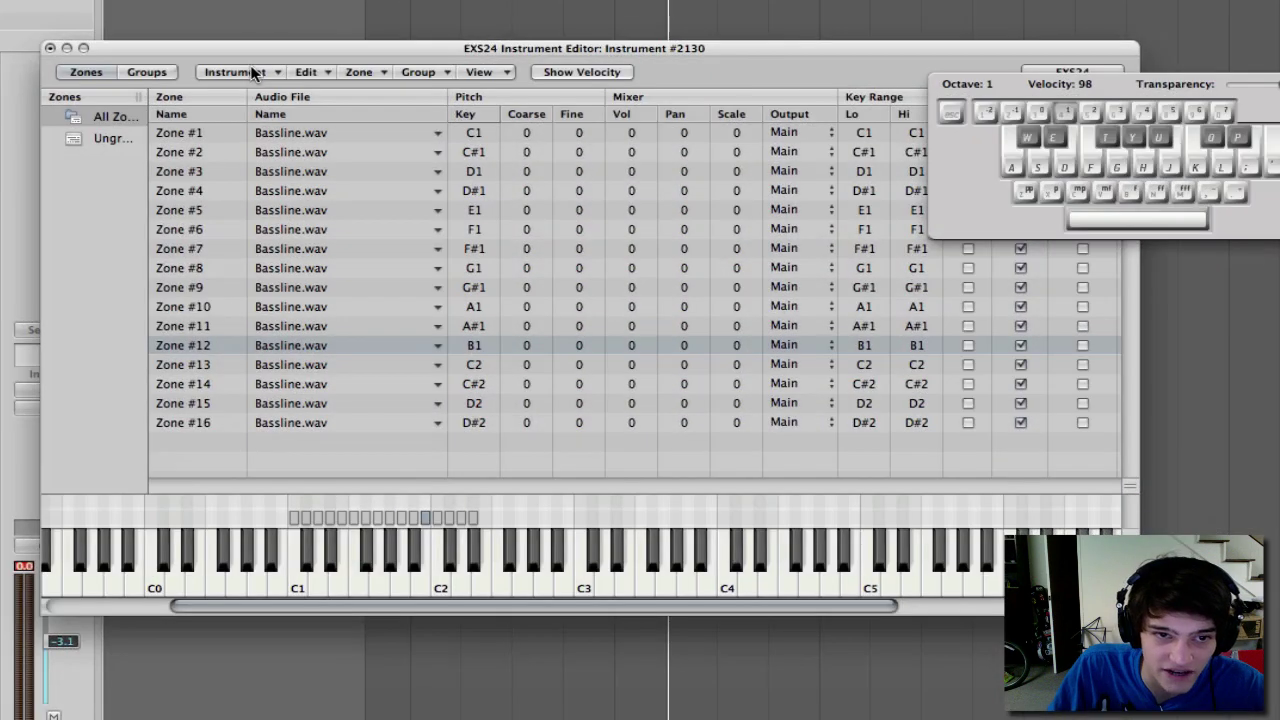
pyautogui.click(298, 187)
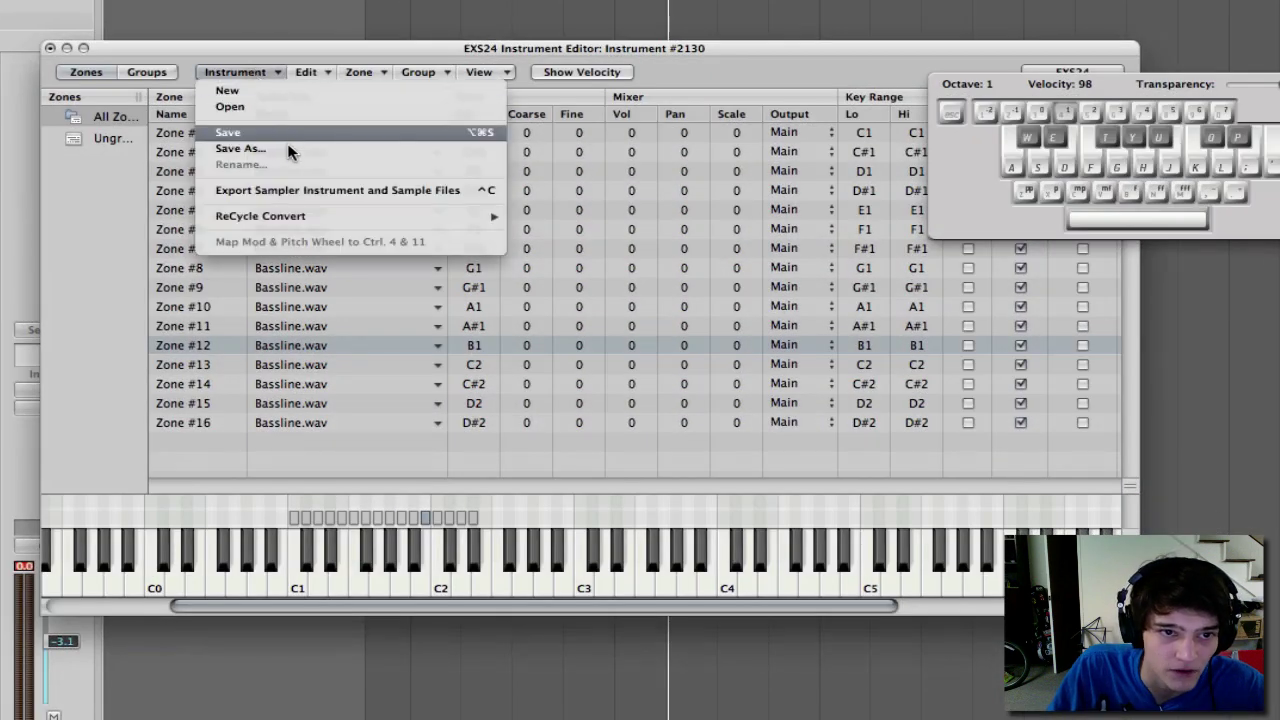
pyautogui.click(180, 46)
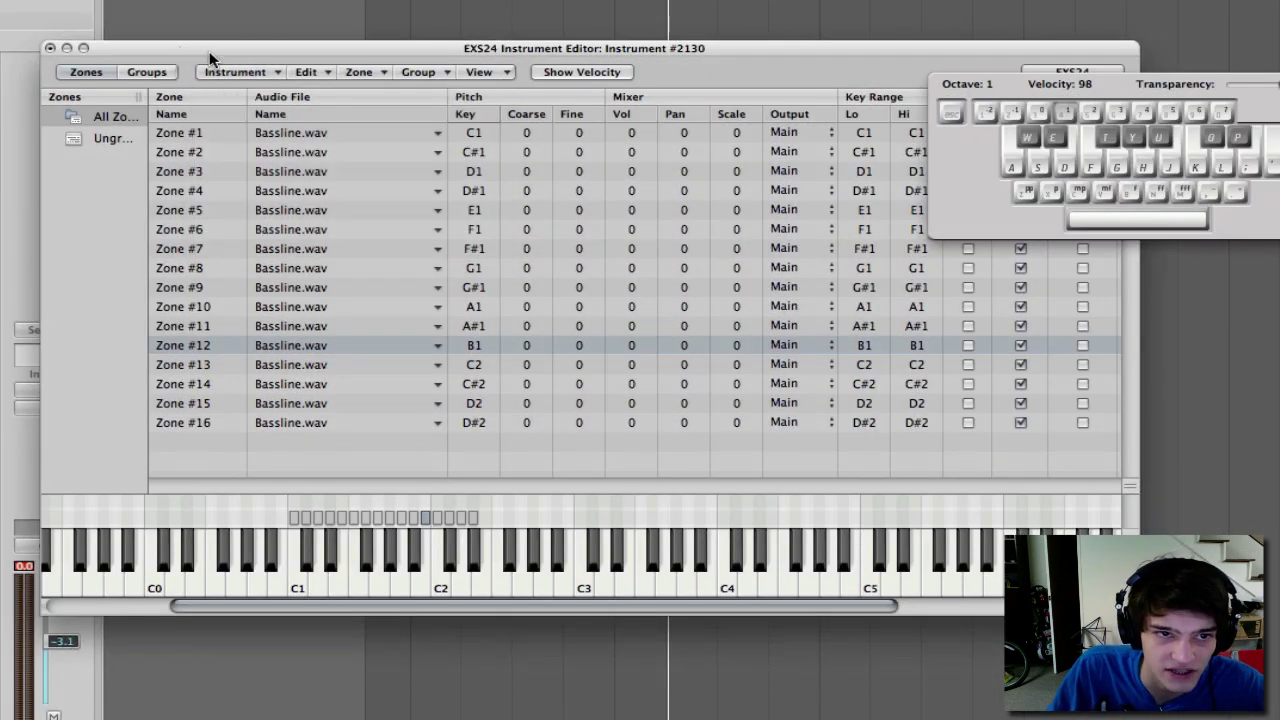
# Save the sampler instrument under the new name TUTOR BASS in the Sampler Instruments folder.
pyautogui.click(237, 74)
pyautogui.click(270, 143)
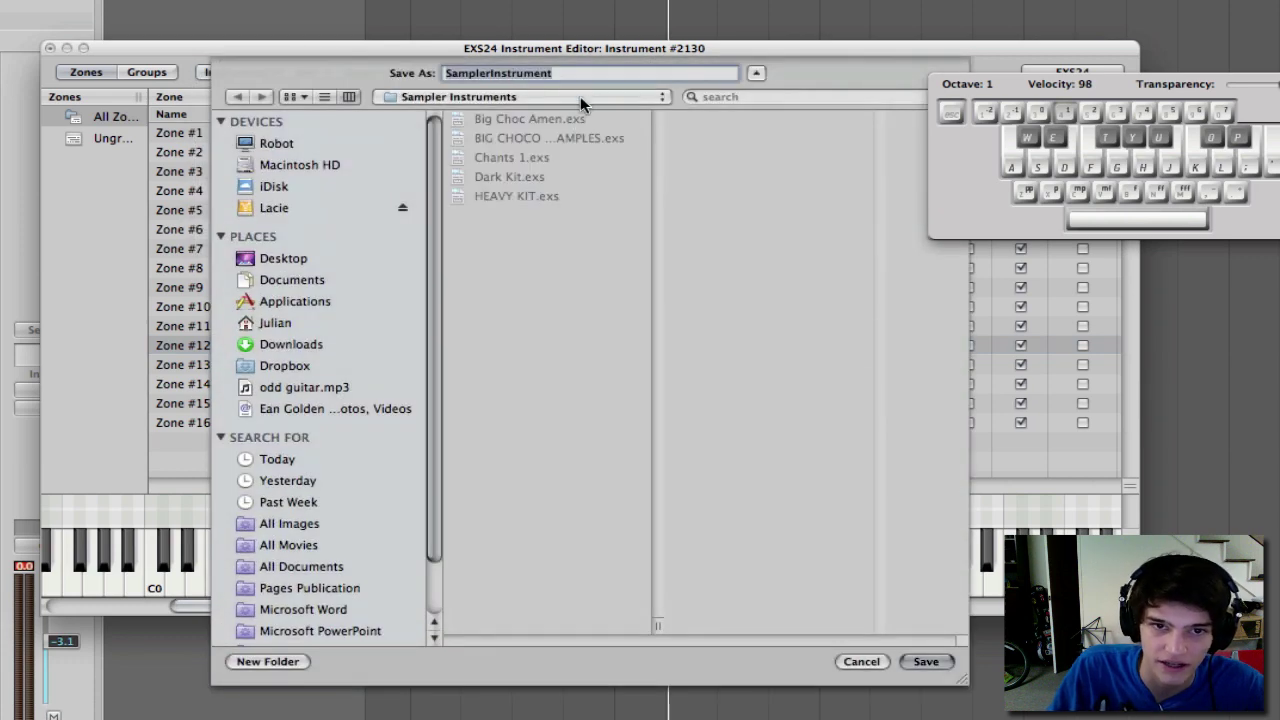
pyautogui.write('TUR')
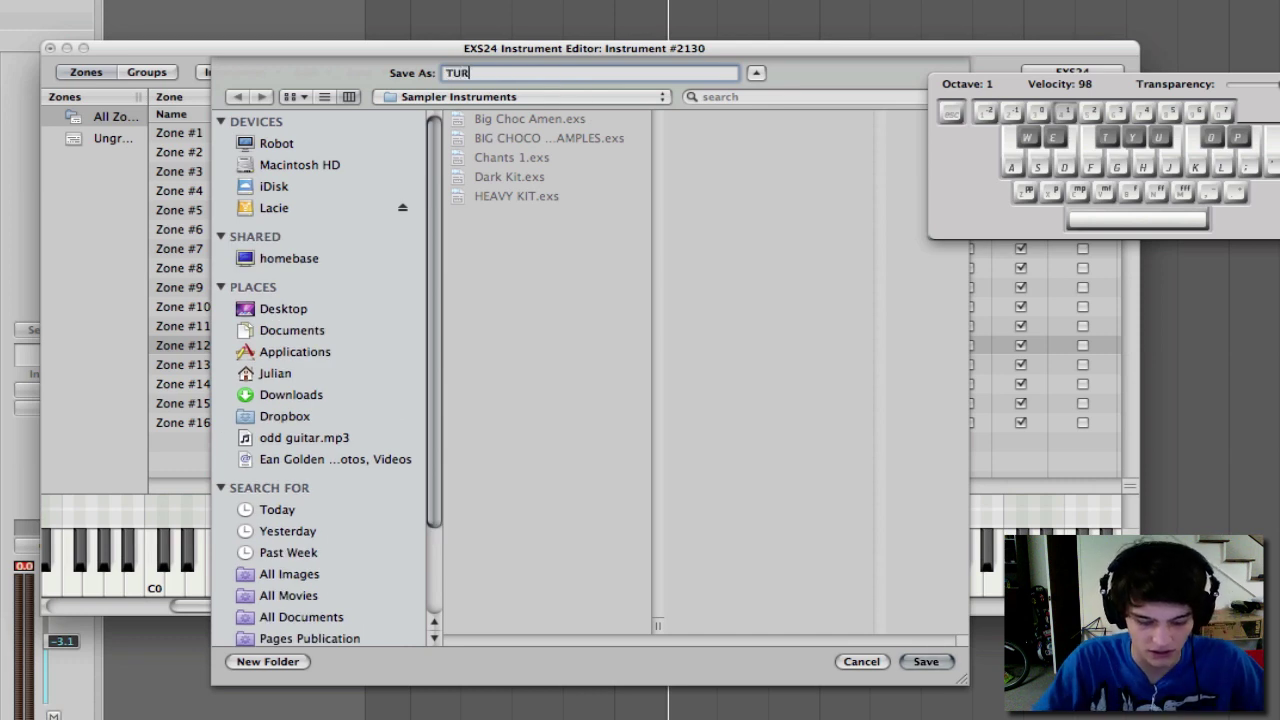
pyautogui.press('BackSpace')
pyautogui.write('T')
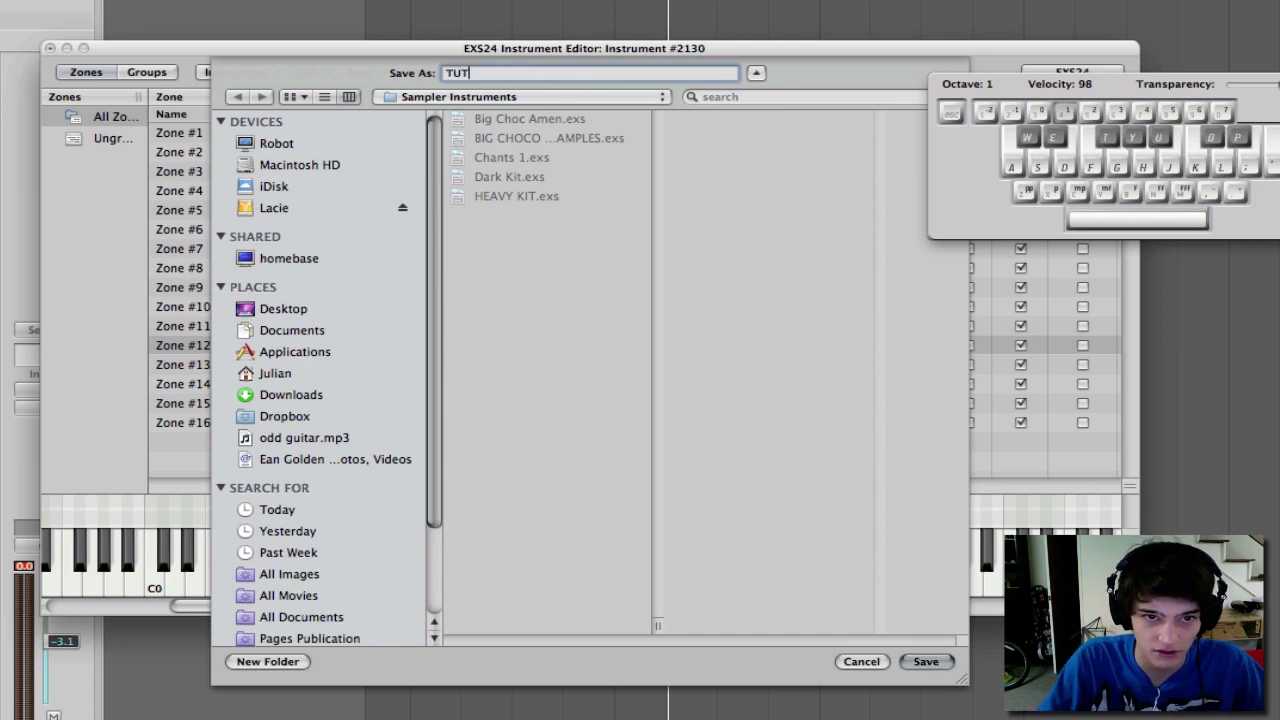
pyautogui.write('OR')
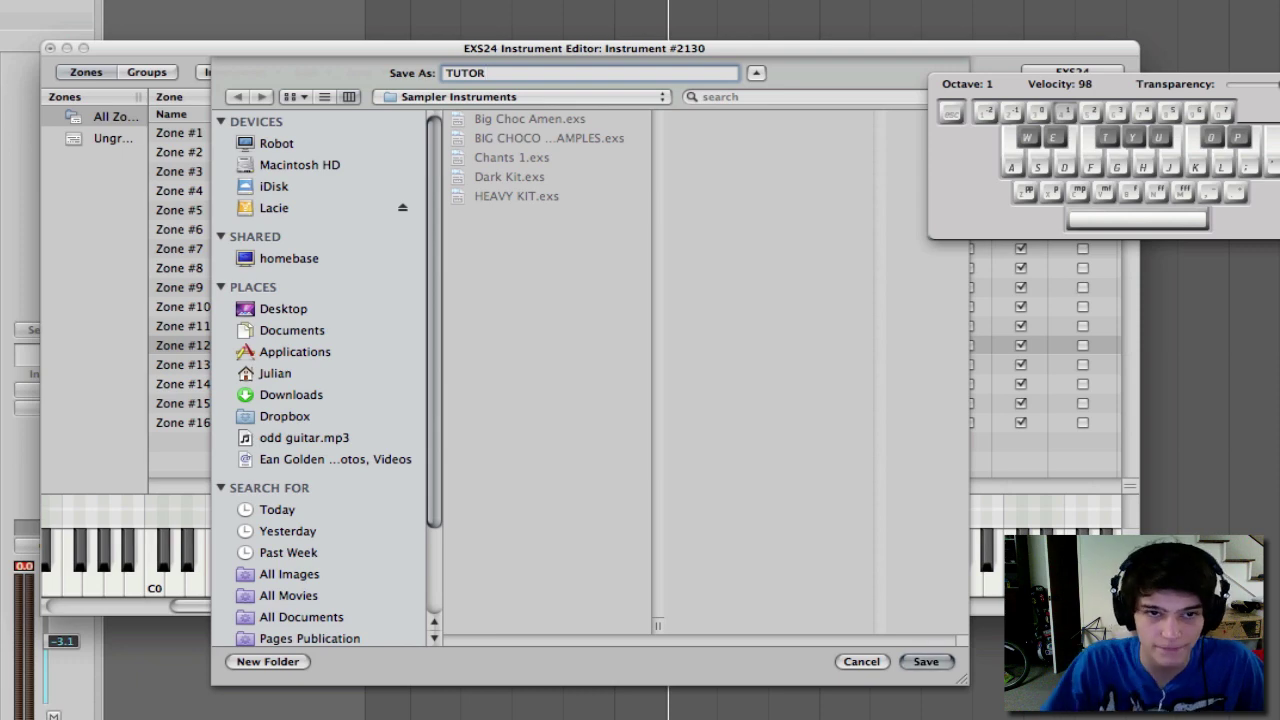
pyautogui.write('BASS')
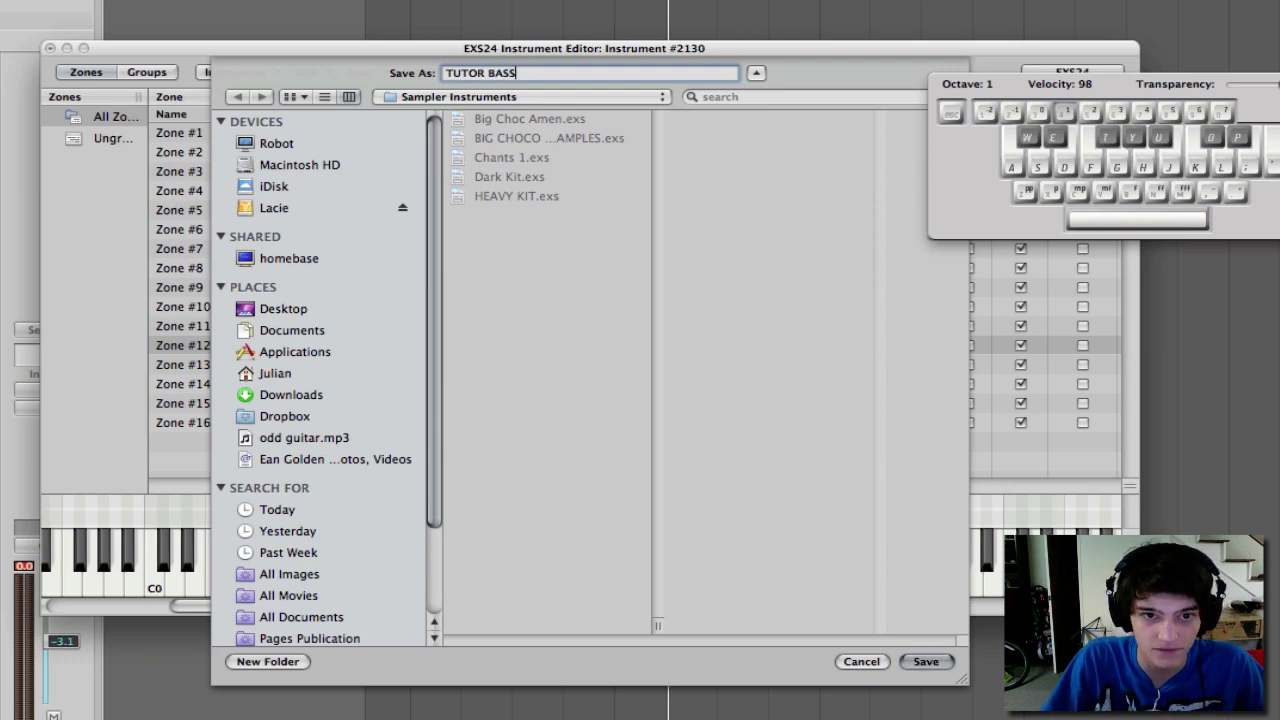
pyautogui.press('Return')
pyautogui.click(929, 665)
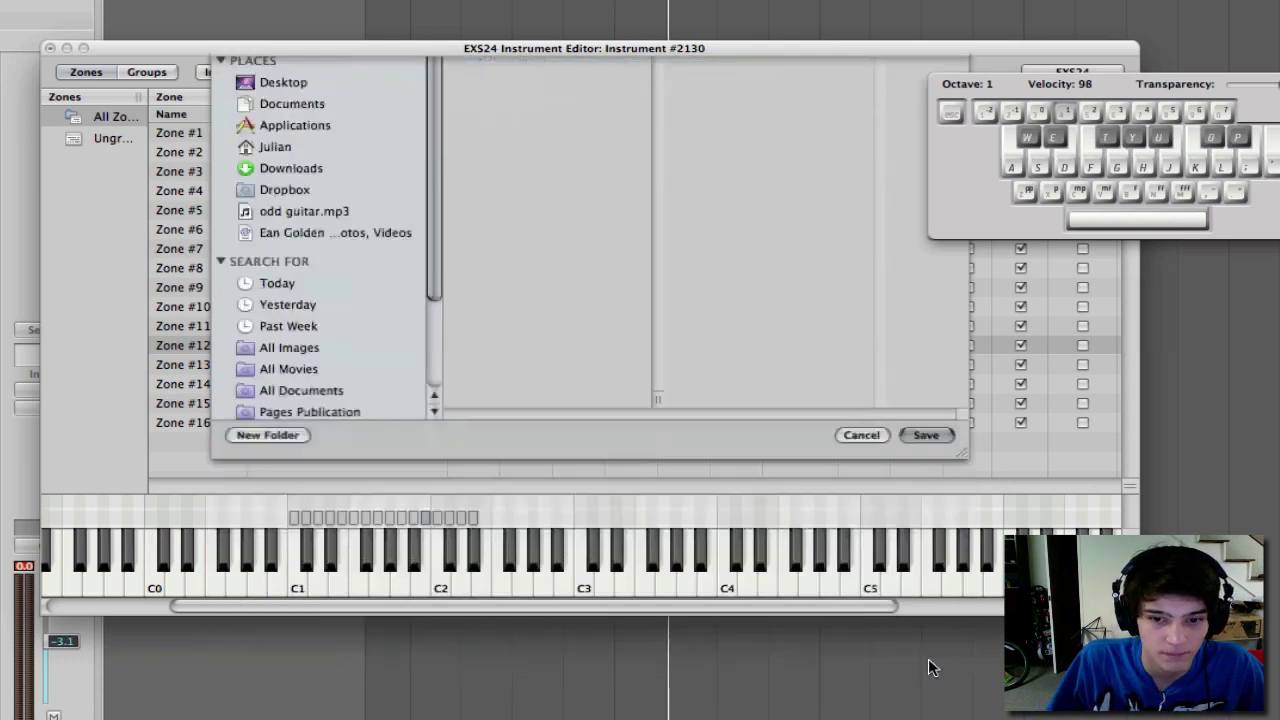
# Close the Instrument Editor and play the Bassline slices in octave 1 from C1 upward.
pyautogui.click(49, 48)
pyautogui.press('a')
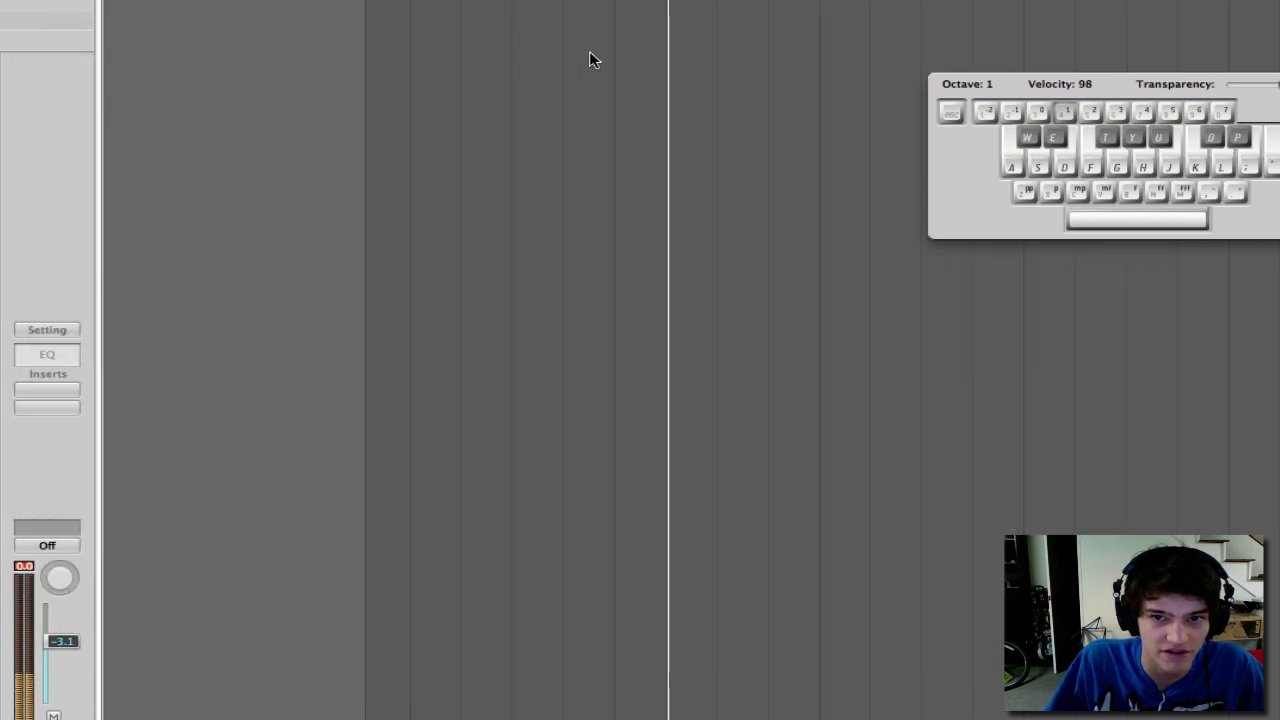
pyautogui.press('s')
pyautogui.press('d')
pyautogui.press('f')
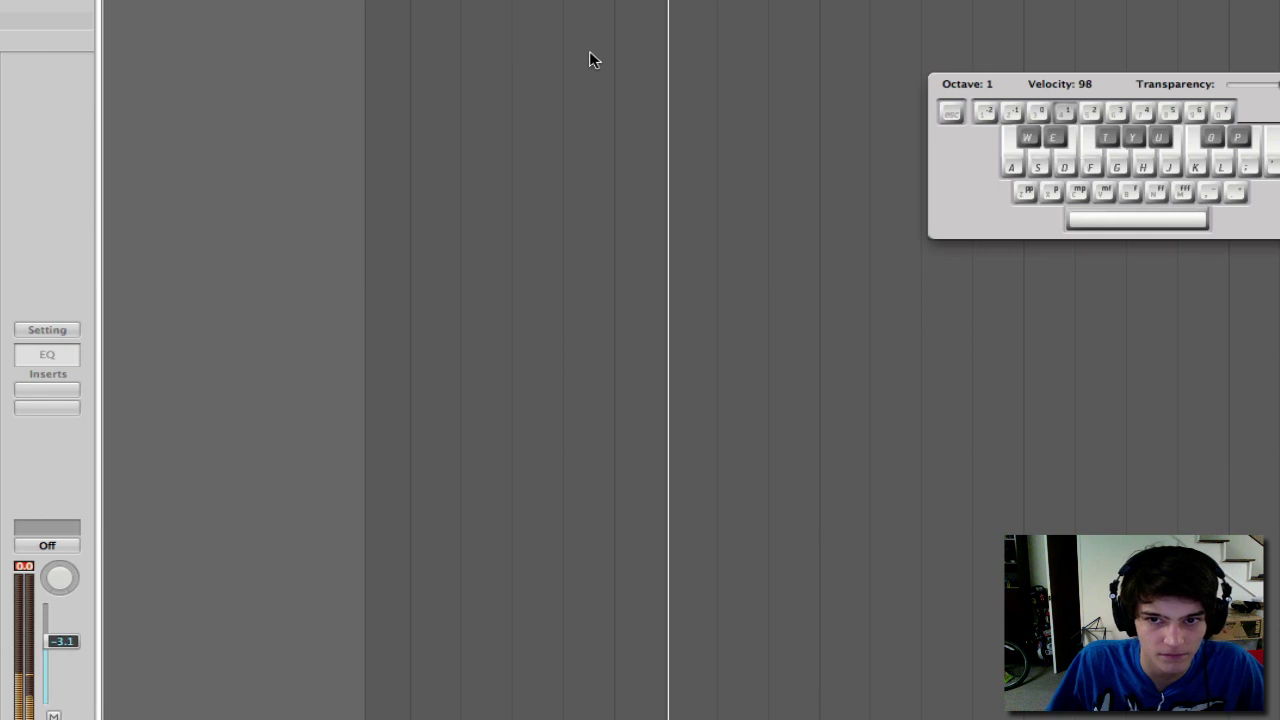
pyautogui.press('g')
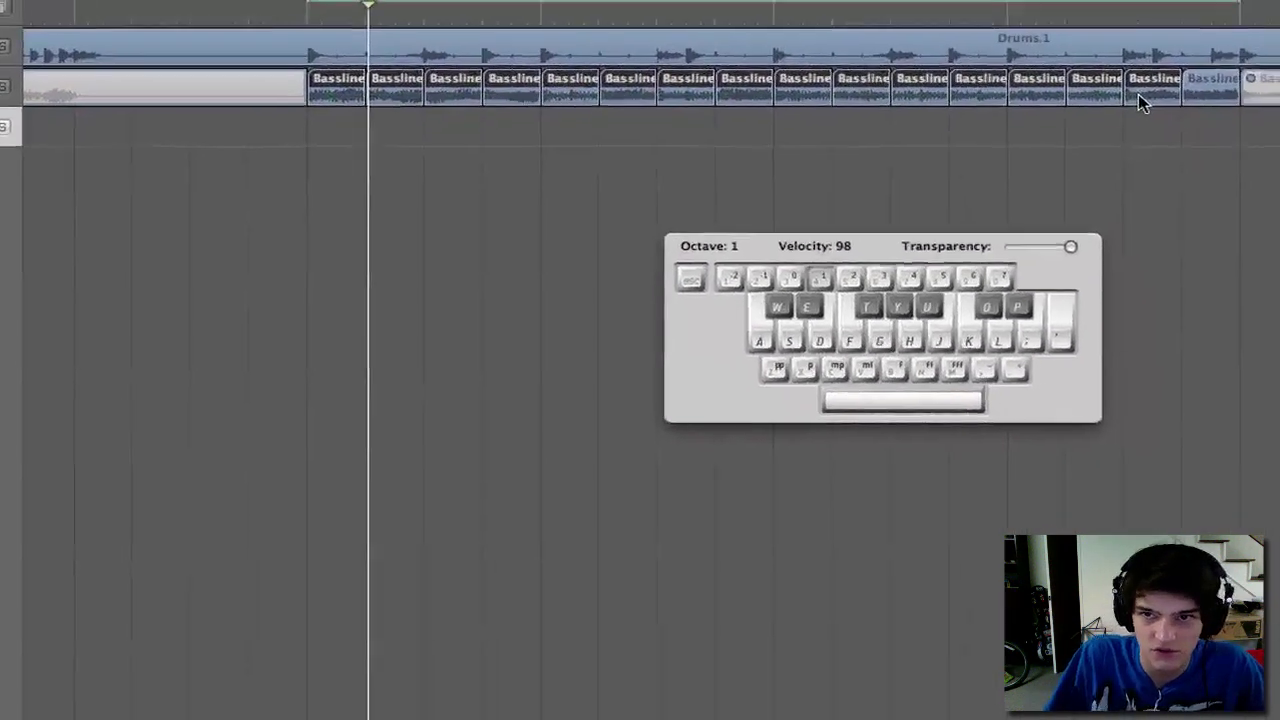
# Hide the typing keyboard and mute all the sliced Bassline regions between bars 33 and 37.
pyautogui.moveTo(1195, 125); pyautogui.dragTo(351, 98)
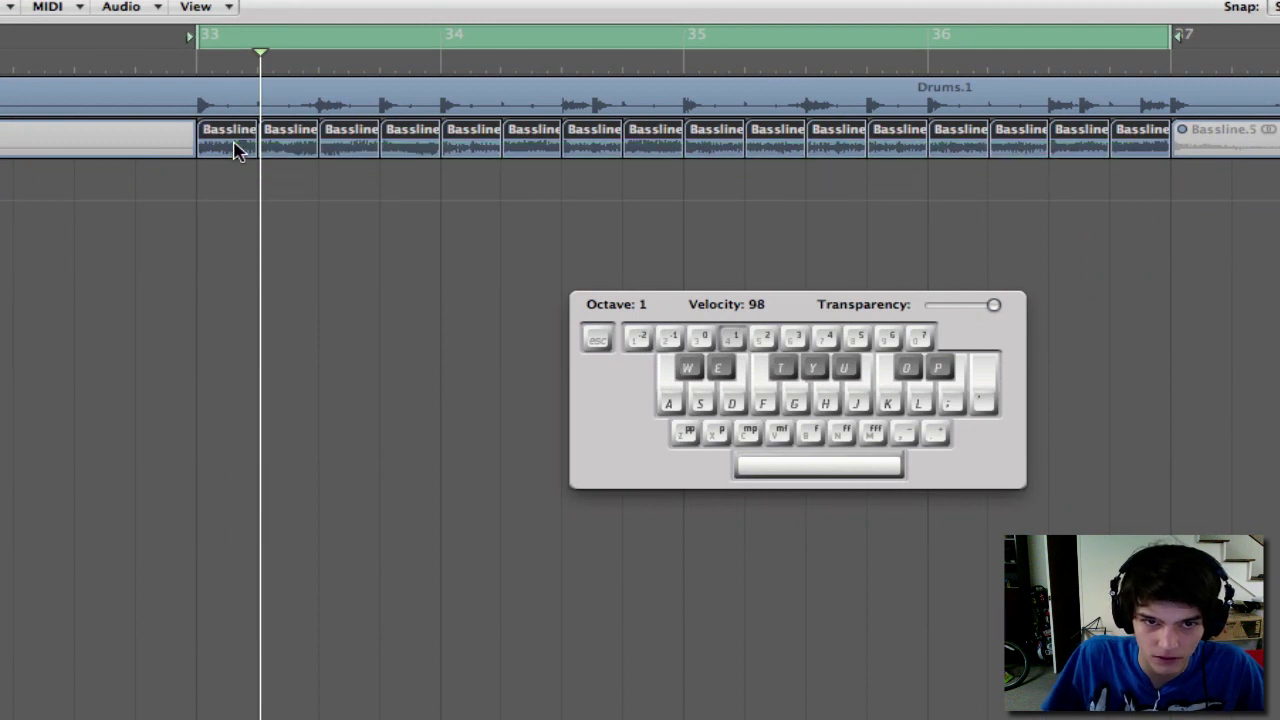
pyautogui.press('v')
pyautogui.press('v')
pyautogui.click(330, 234)
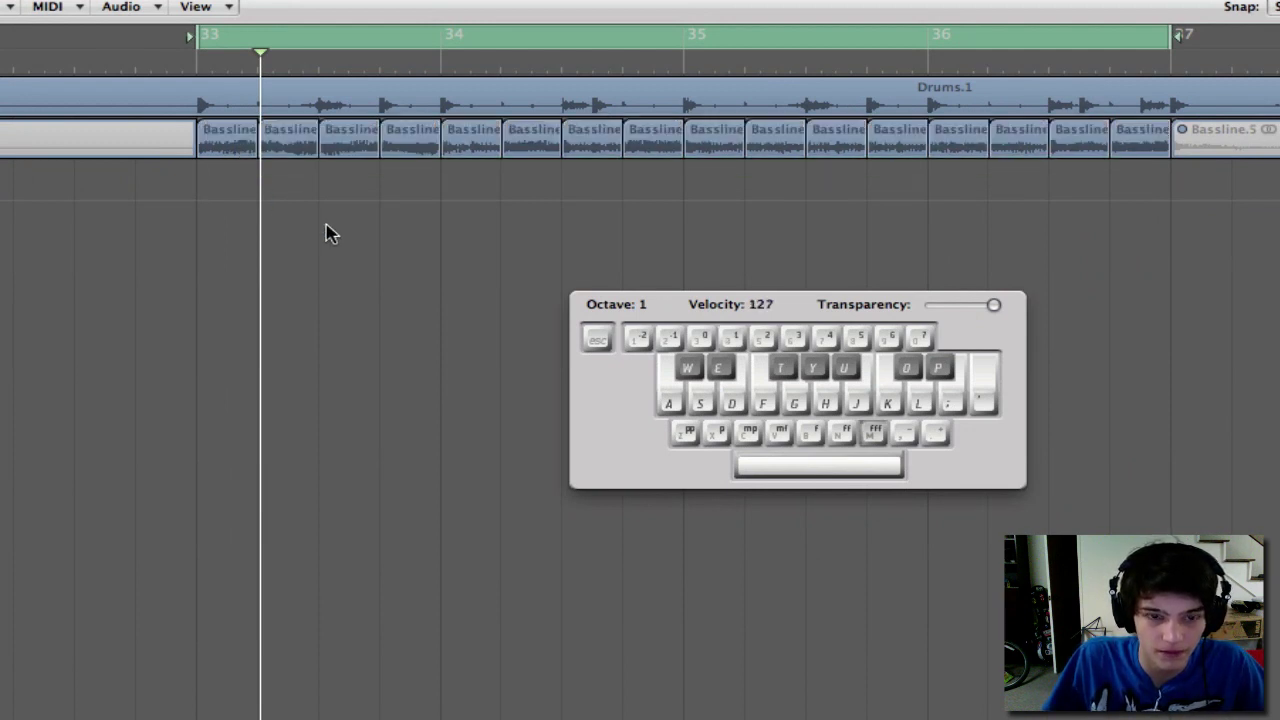
pyautogui.press('super+k')
pyautogui.moveTo(233, 205); pyautogui.dragTo(1134, 137)
pyautogui.press('m')
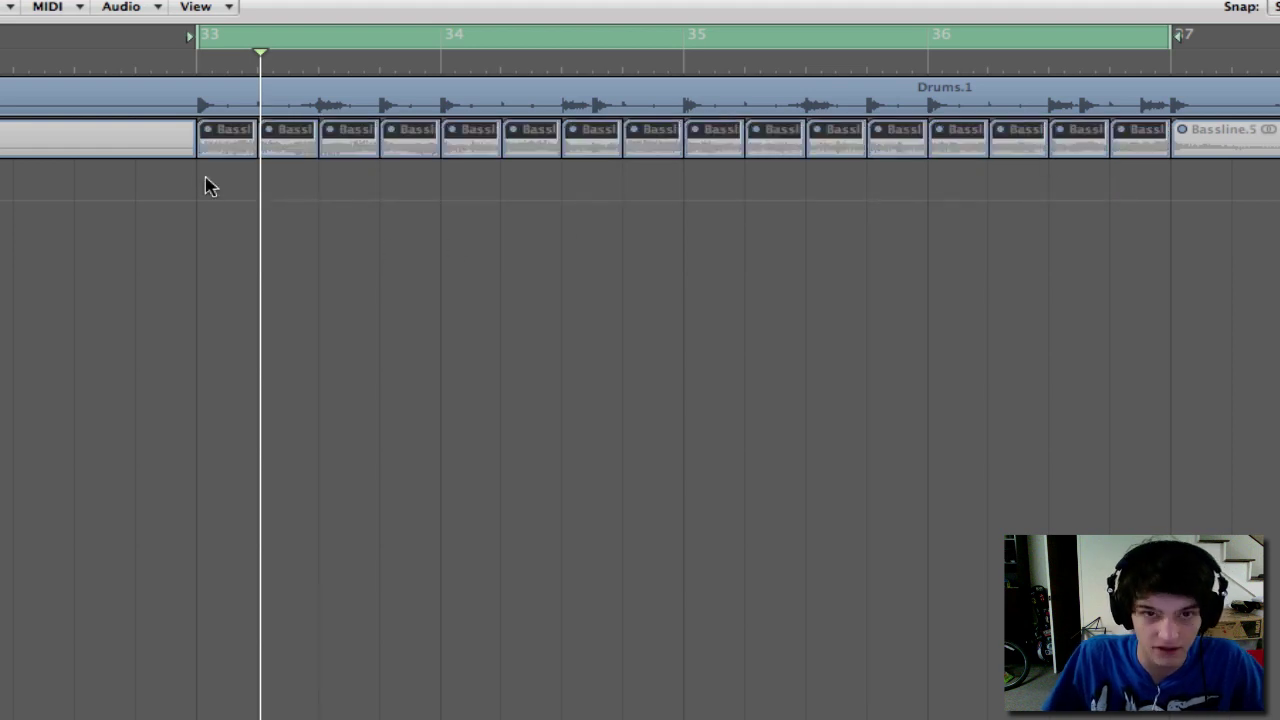
# Record a new pattern of Bassline slices with the typing keyboard, starting from bar 33 and filling the cycle to bar 37.
pyautogui.moveTo(206, 62); pyautogui.dragTo(195, 62)
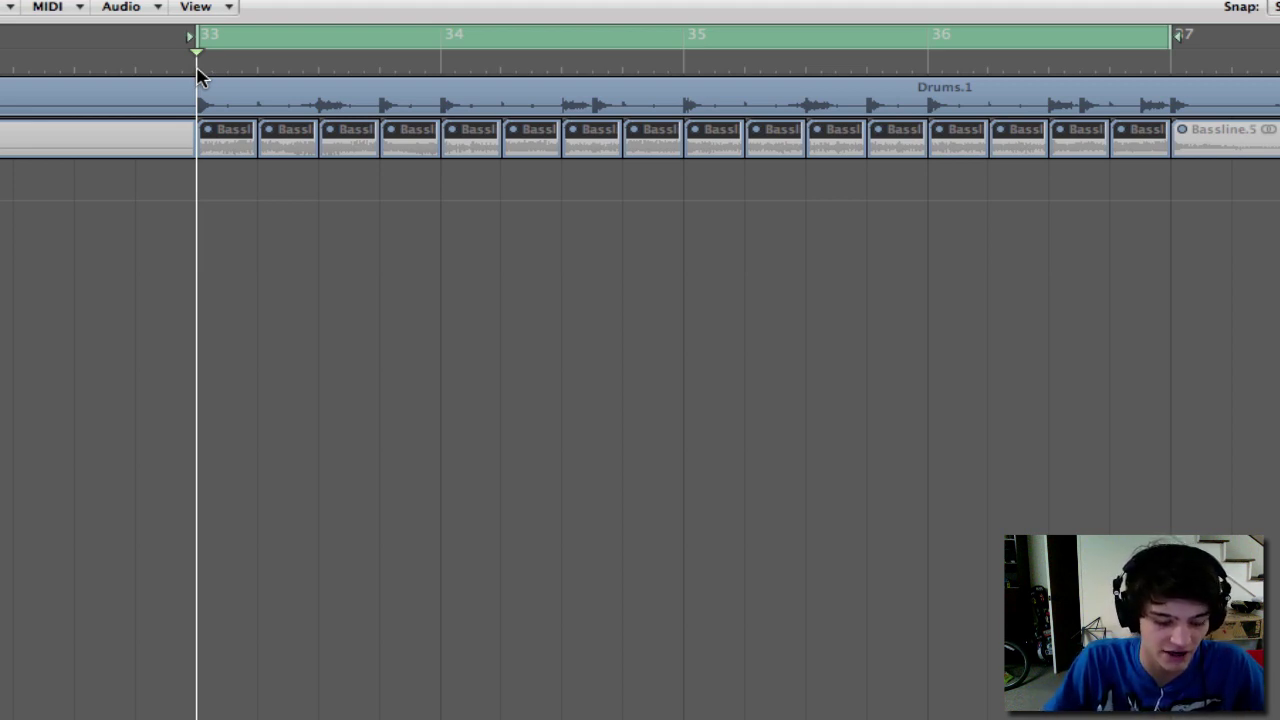
pyautogui.press('capslock')
pyautogui.press('r')
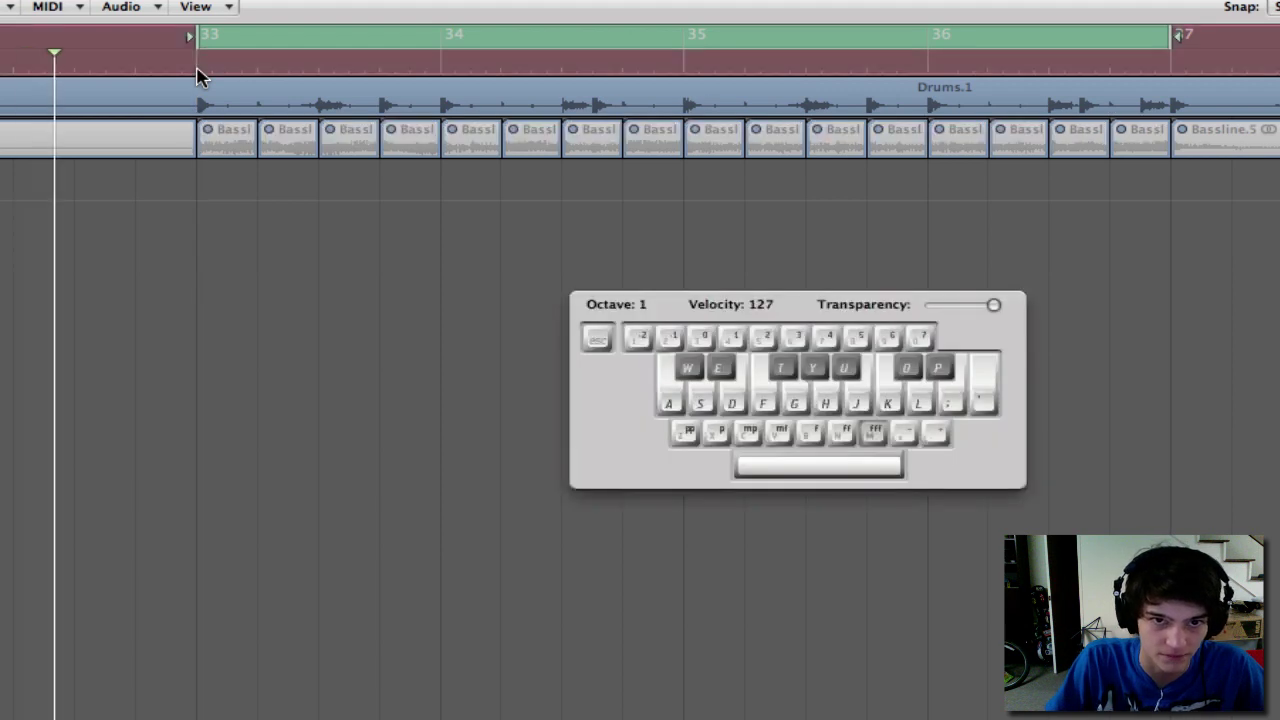
pyautogui.press('s')
pyautogui.press('a')
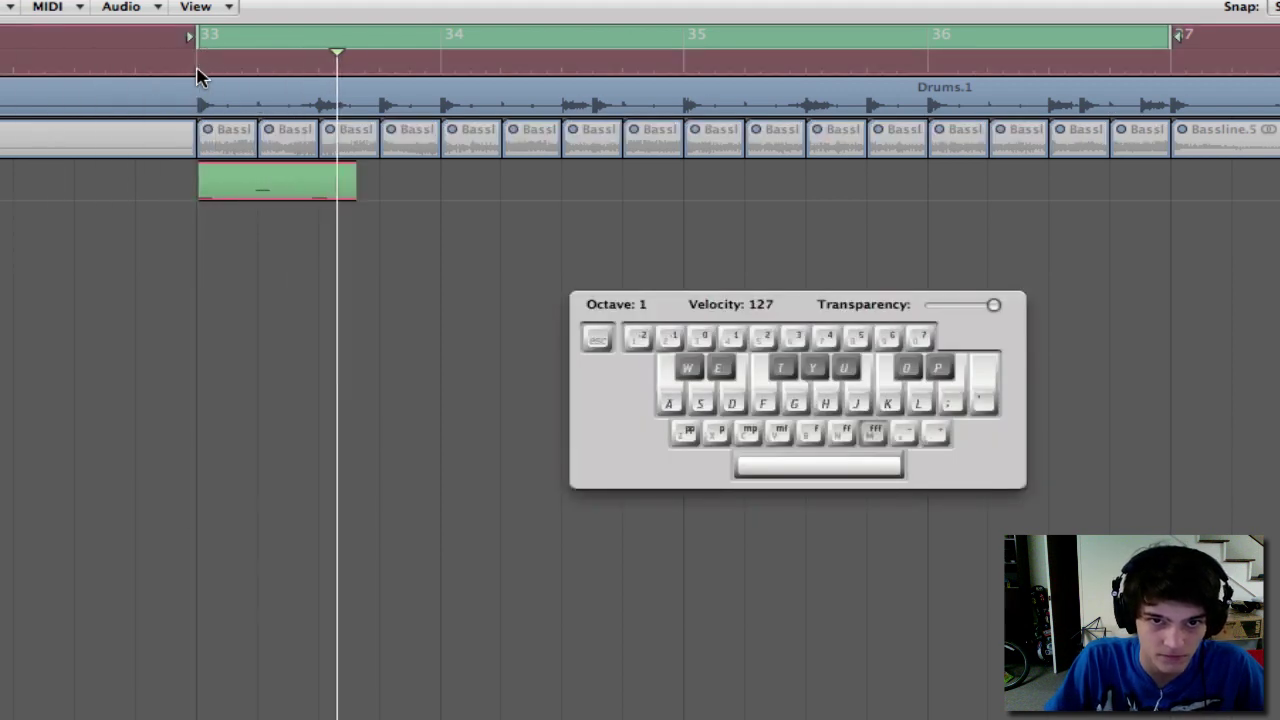
pyautogui.press('s')
pyautogui.press('j')
pyautogui.press('j')
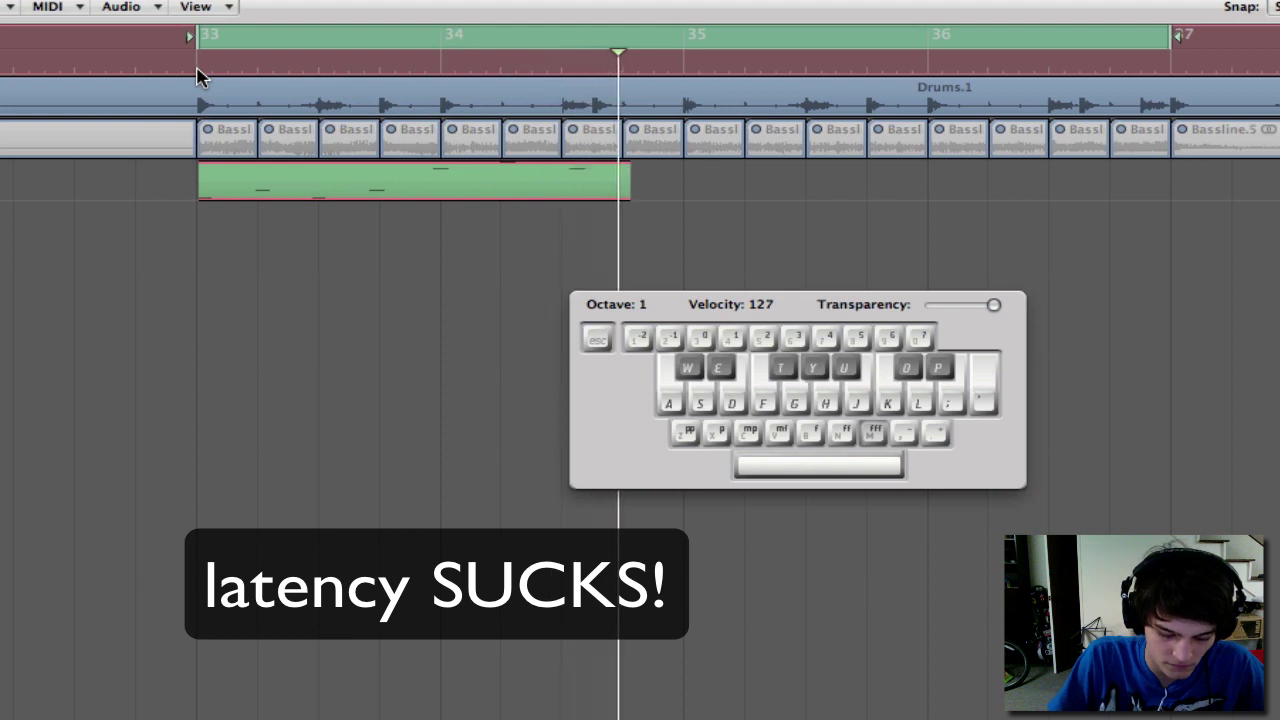
pyautogui.press('h')
pyautogui.press('h')
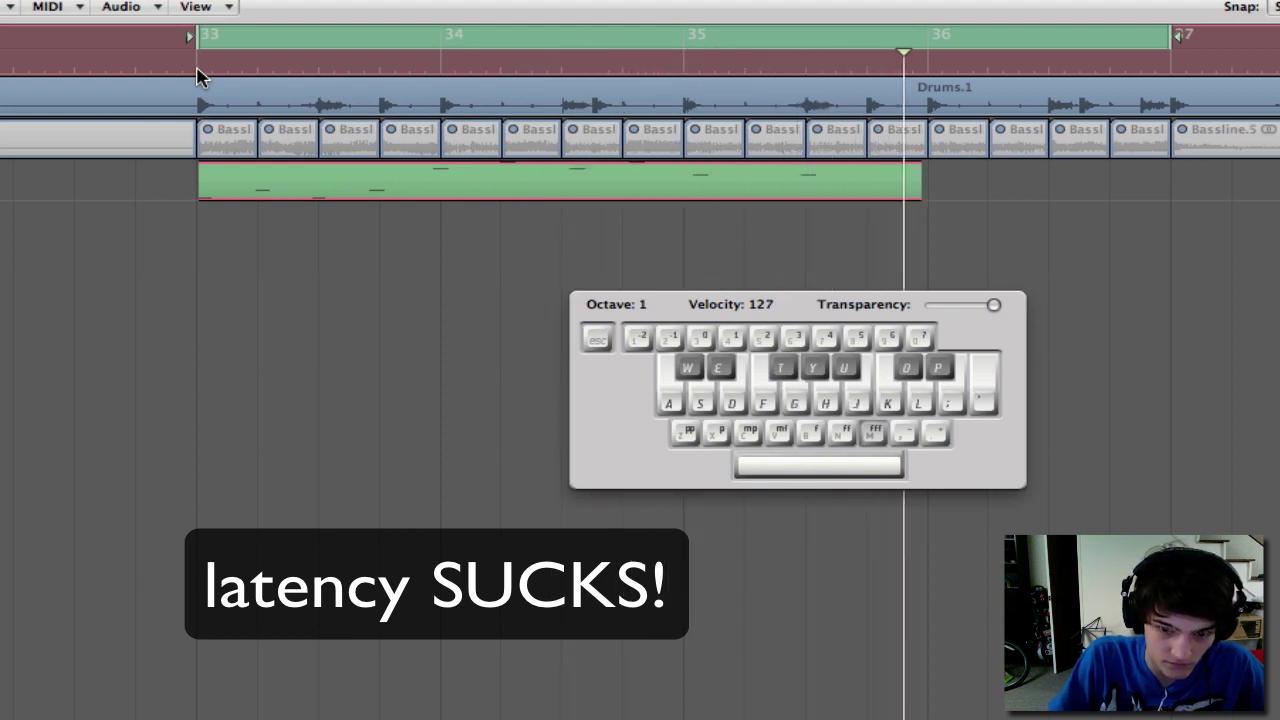
pyautogui.press('h')
pyautogui.press('j')
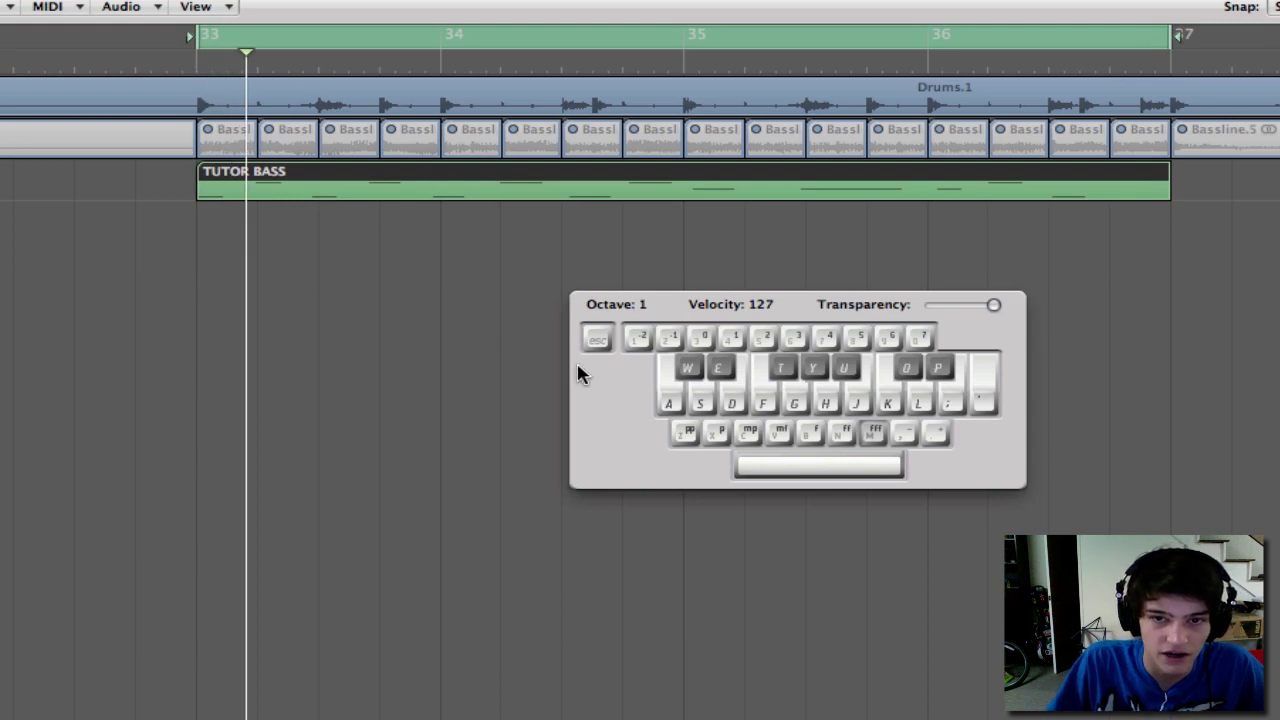
# Hide the typing keyboard and quantize all notes of the TUTOR BASS region to 1/8-Note in the Piano Roll.
pyautogui.press('super+k')
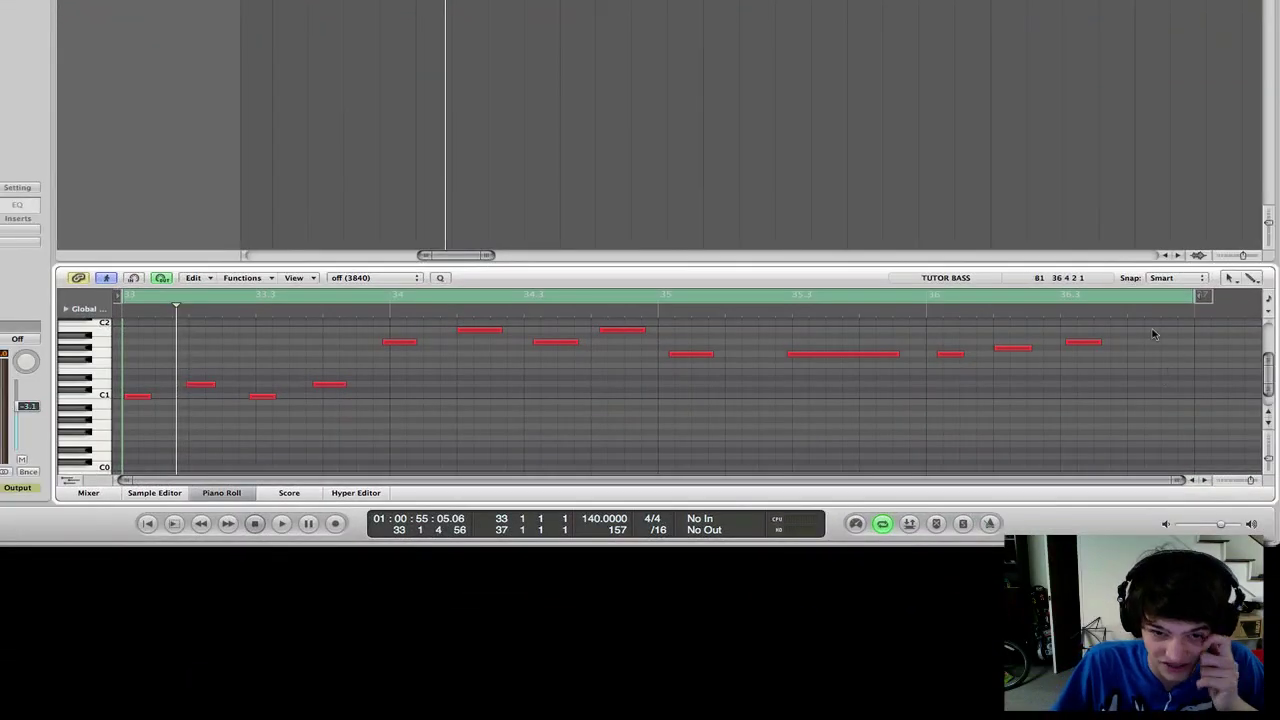
pyautogui.moveTo(600, 365); pyautogui.dragTo(151, 440)
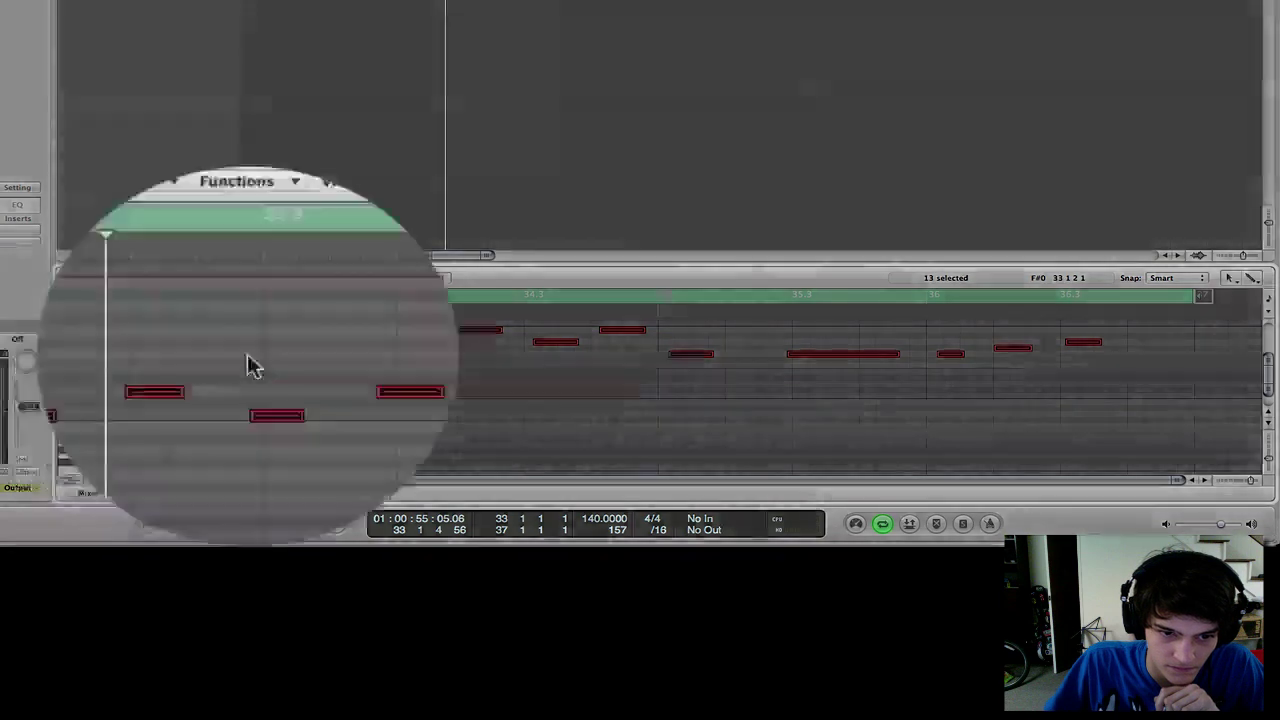
pyautogui.click(368, 278)
pyautogui.scroll(-10, 375, 222)
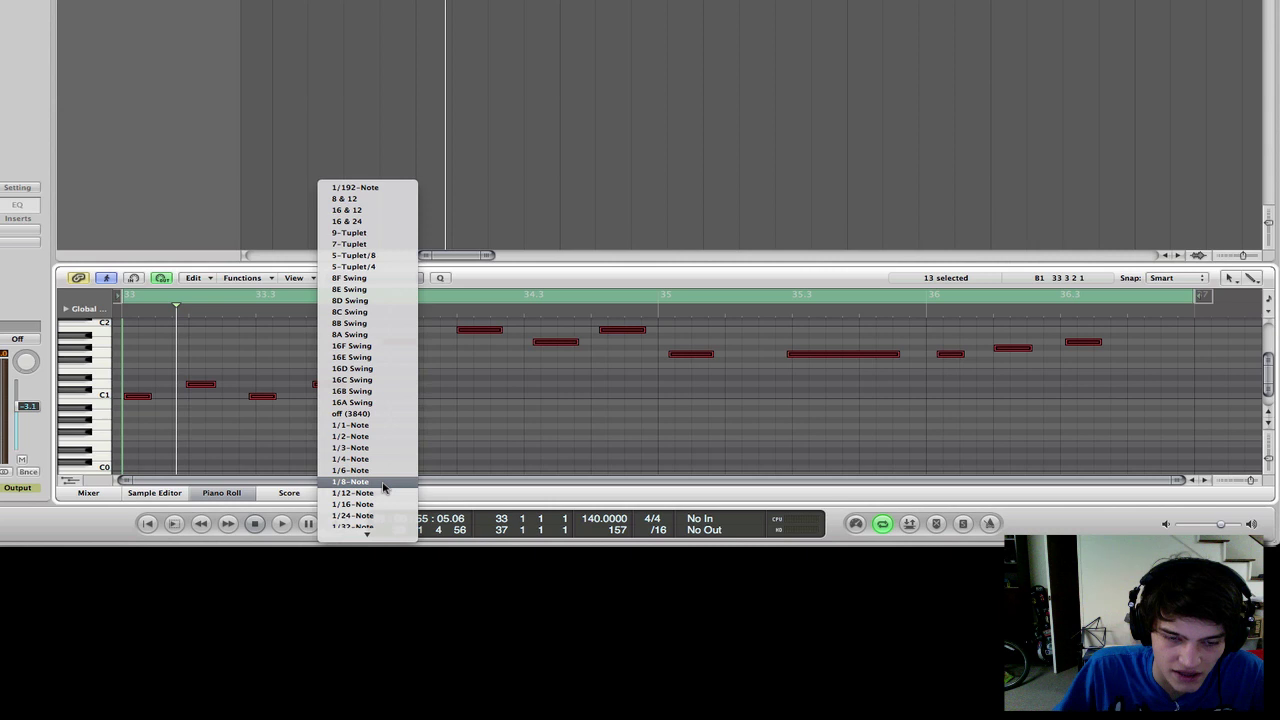
pyautogui.click(383, 488)
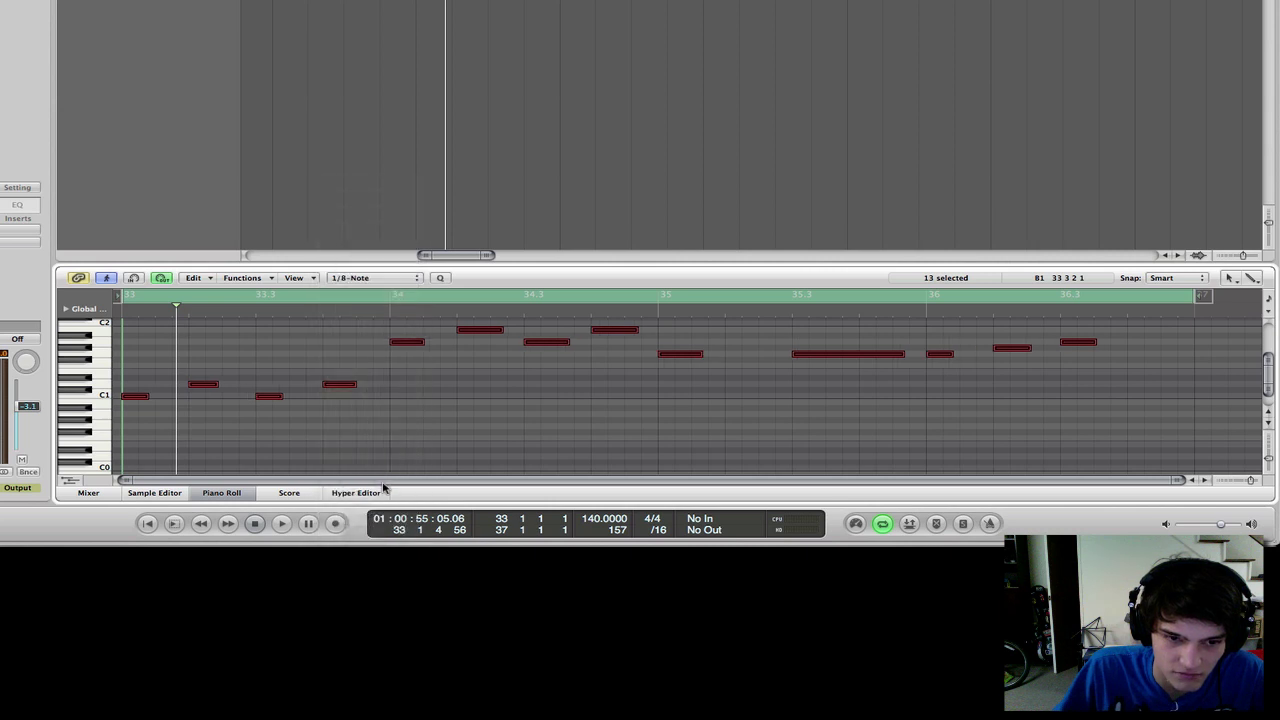
# Shorten the long G1 note in the second half of bar 35 to about an eighth note.
pyautogui.click(407, 429)
pyautogui.scroll(3, 352, 417)
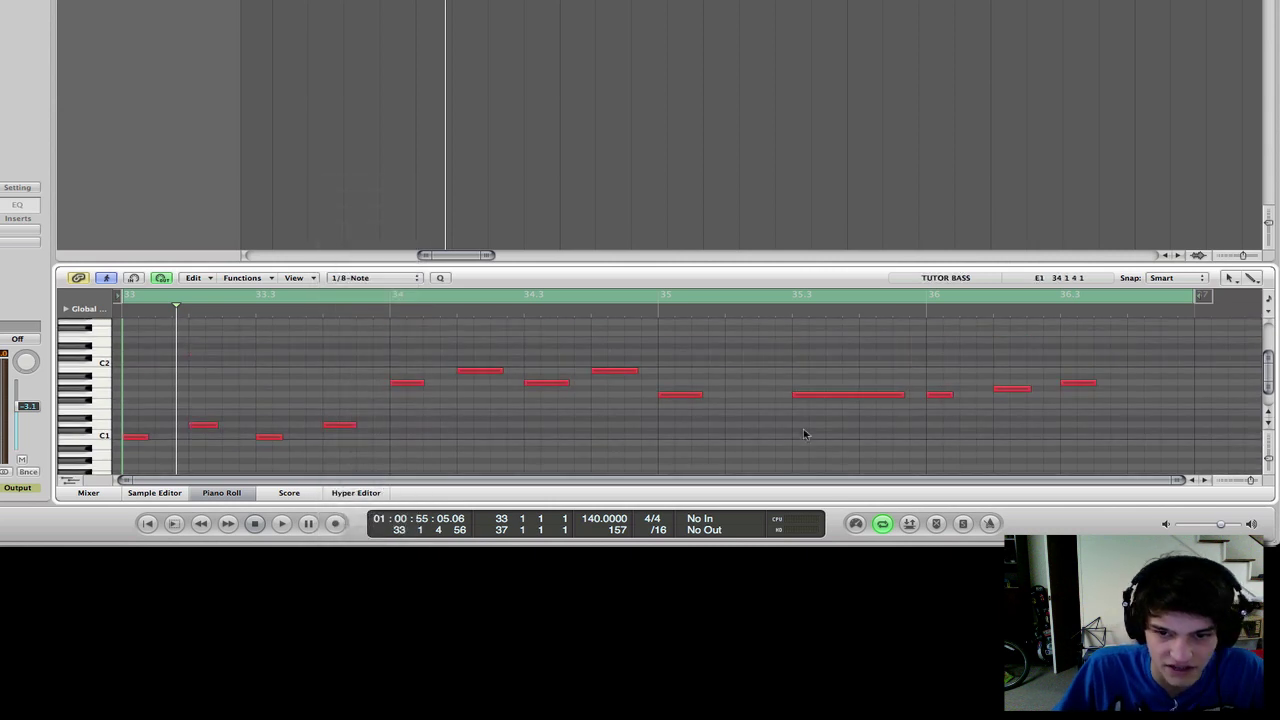
pyautogui.moveTo(900, 396); pyautogui.dragTo(826, 414)
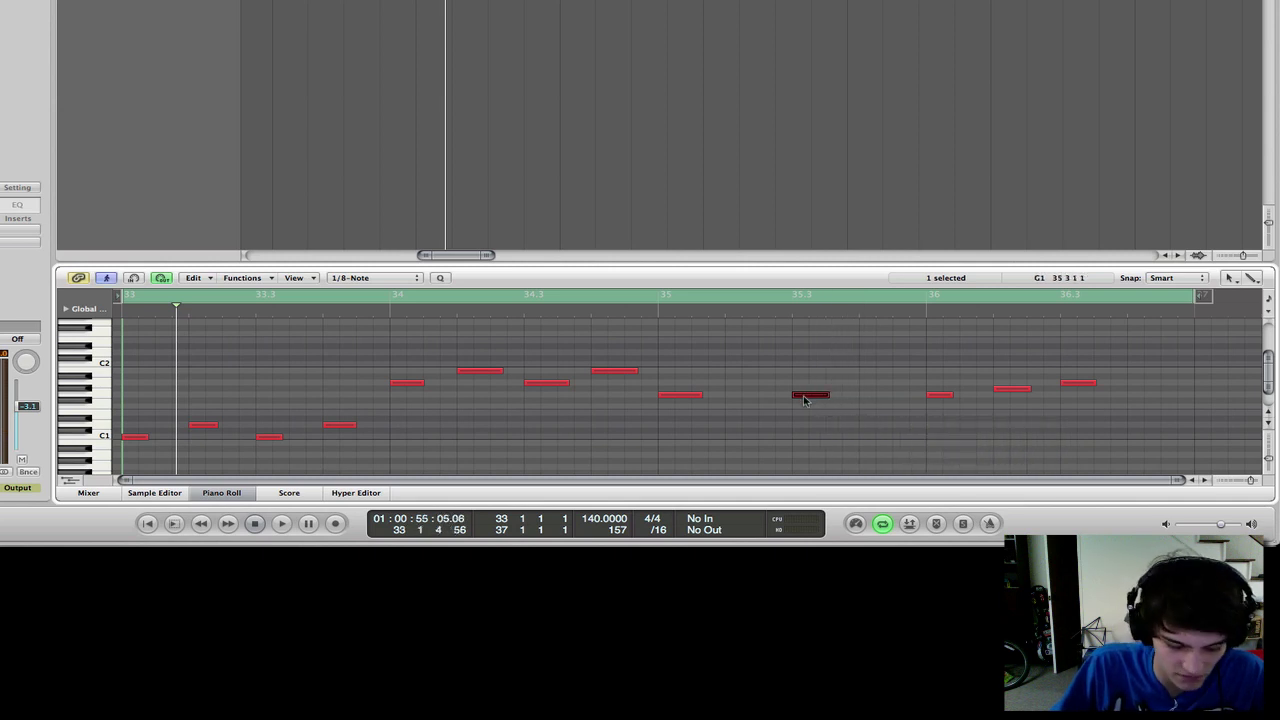
pyautogui.scroll(-1, 811, 400)
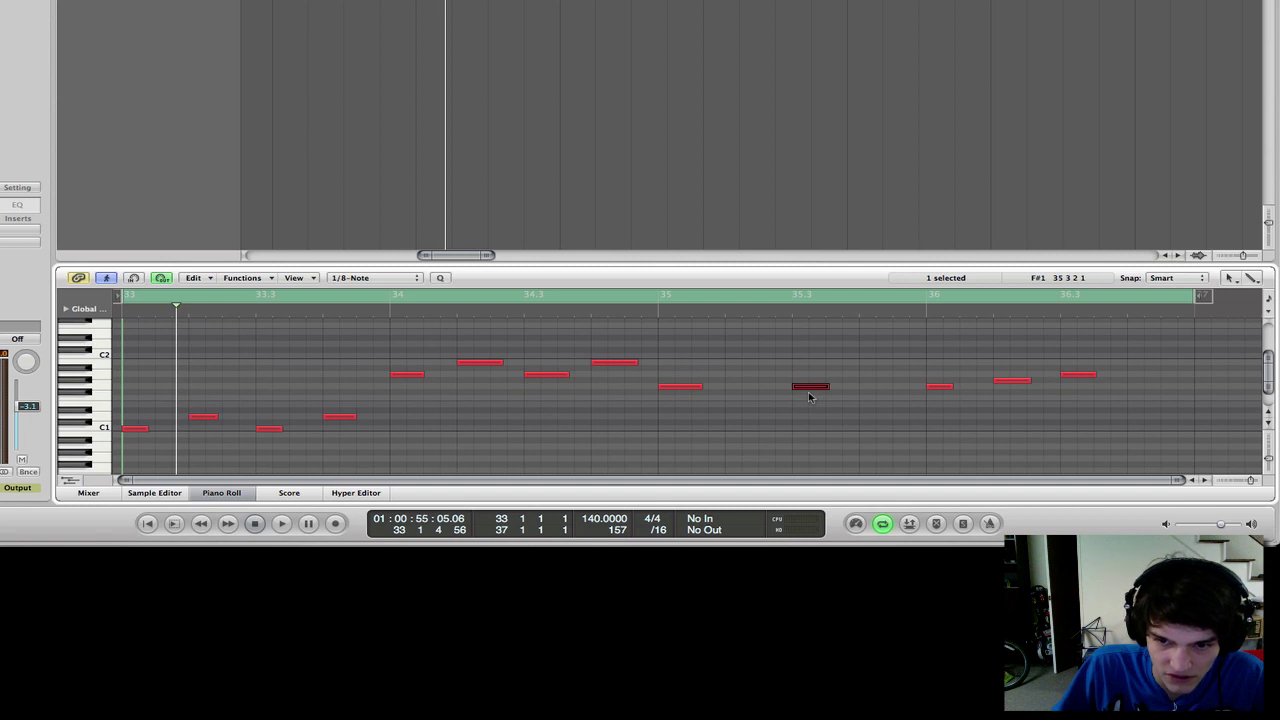
# Copy the G1 note at the start of bar 35 to G#1 on beat 2, shorten the copy slightly and play the pattern.
pyautogui.press('space')
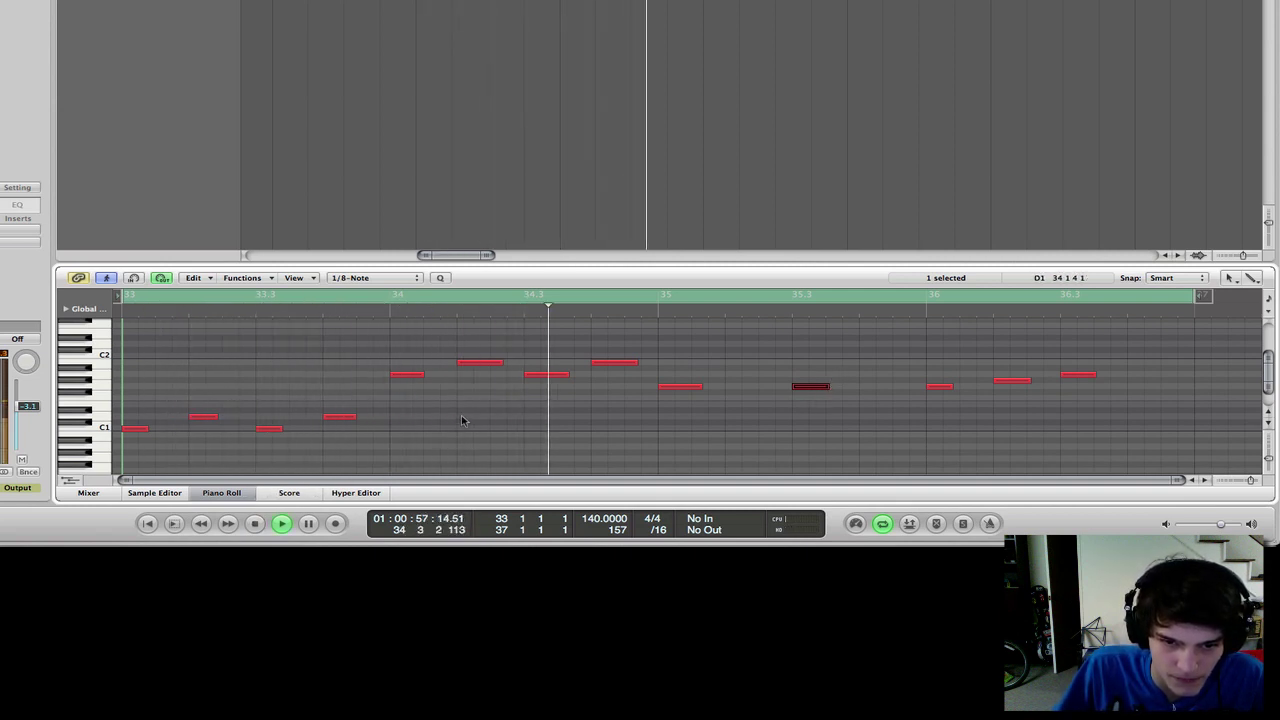
pyautogui.press('space')
pyautogui.click(680, 388)
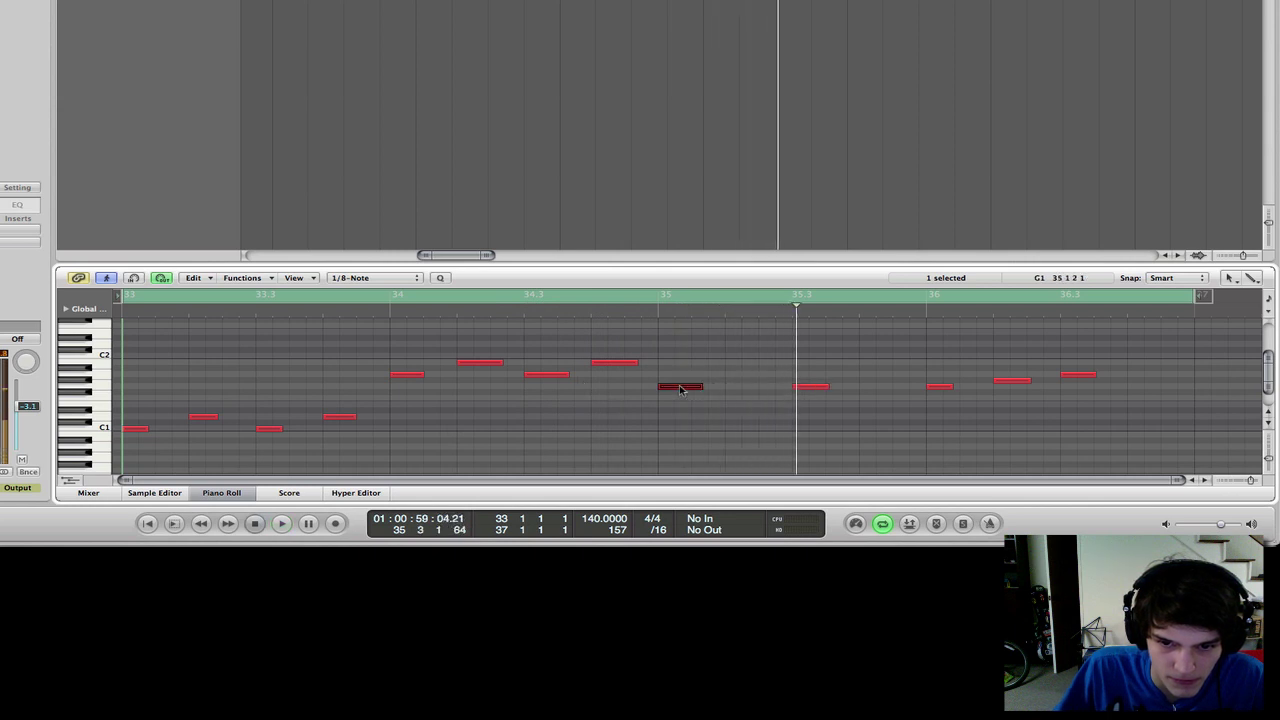
pyautogui.moveTo(680, 389); pyautogui.dragTo(745, 383)
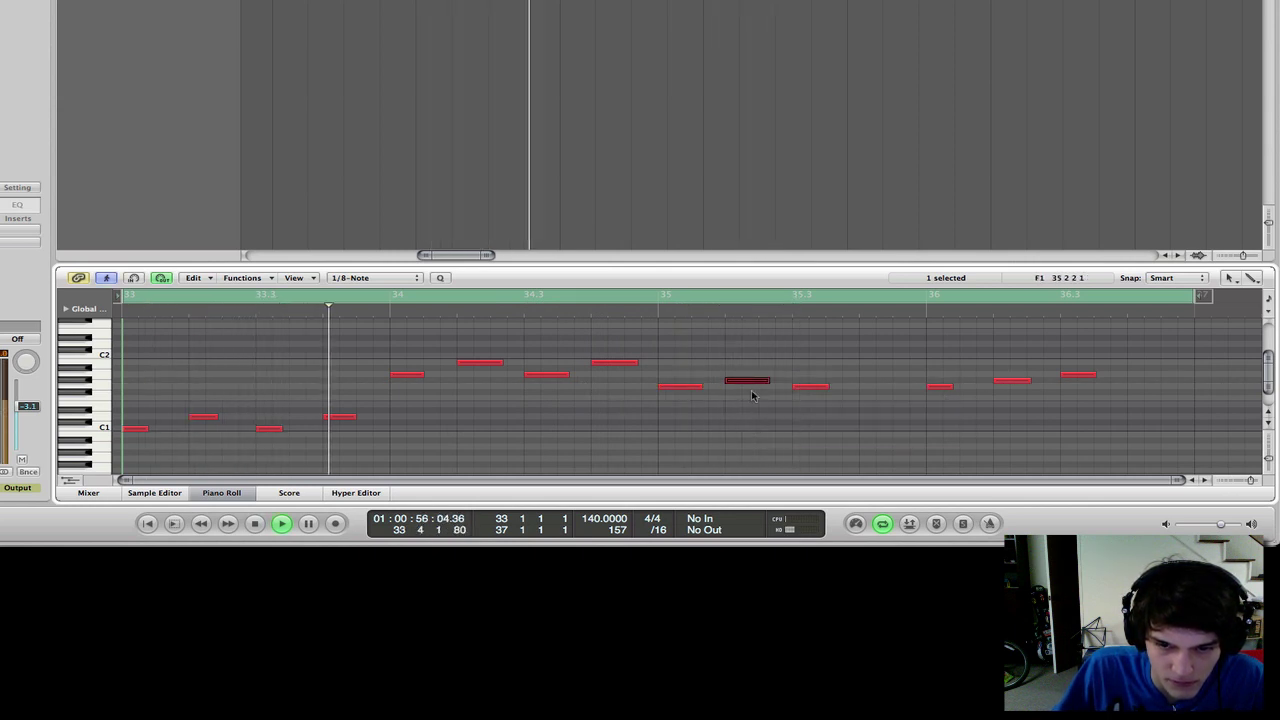
pyautogui.moveTo(766, 380); pyautogui.dragTo(762, 382)
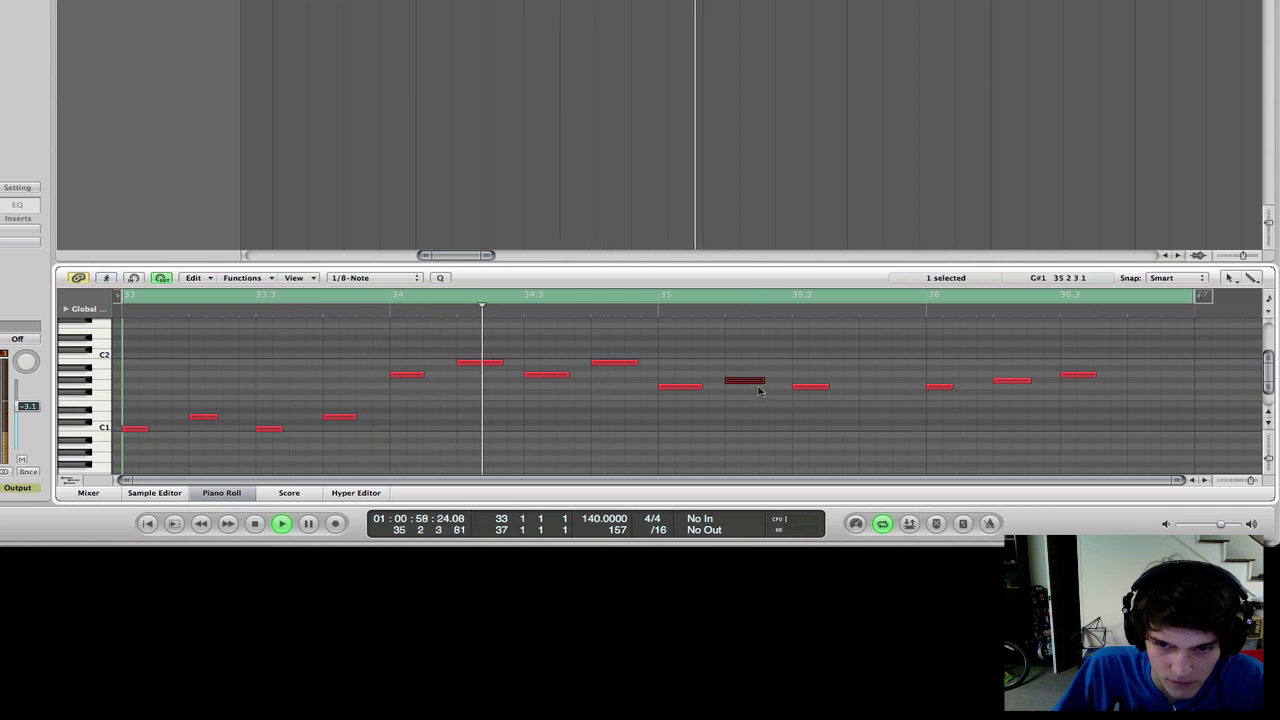
pyautogui.press('space')
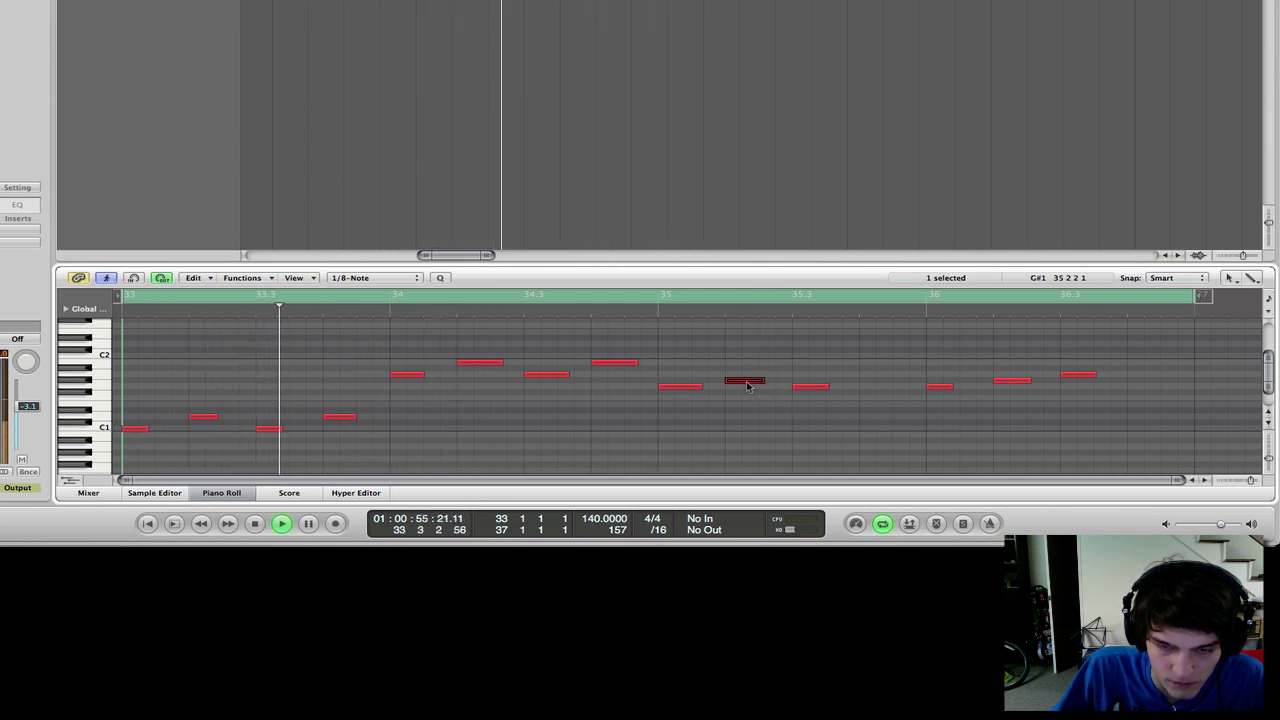
pyautogui.press('space')
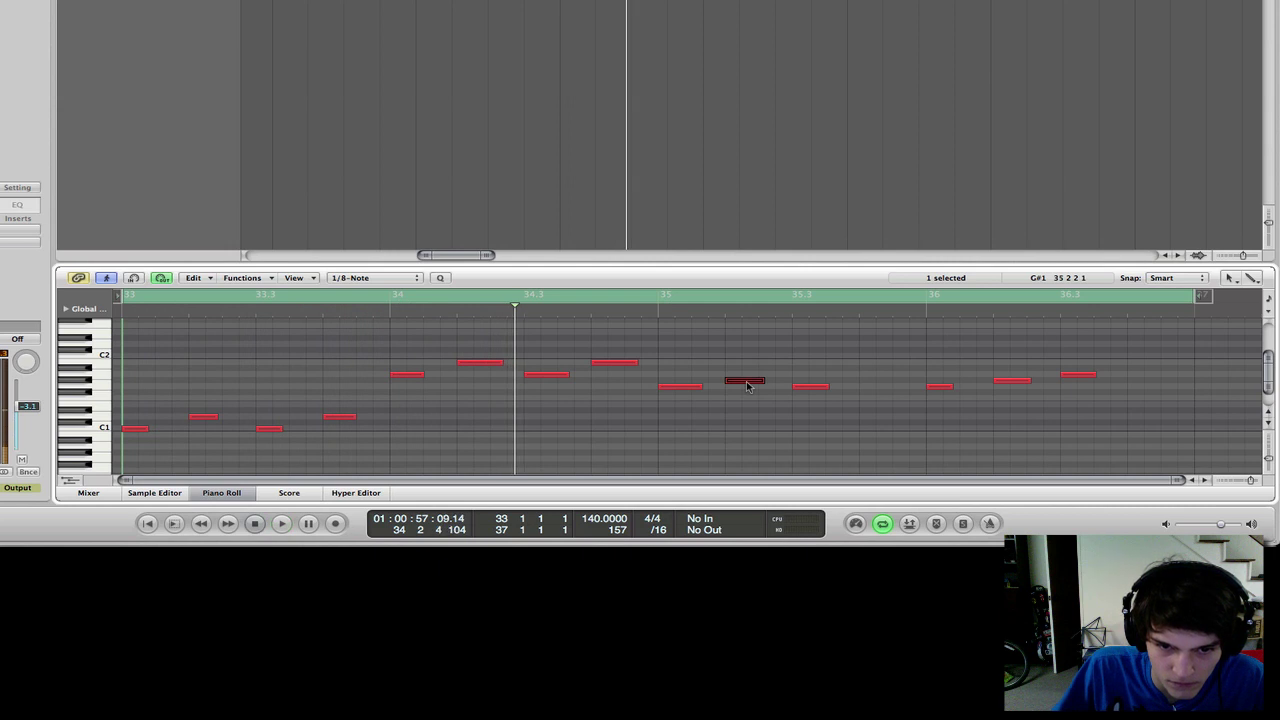
# Copy the G#1 note from bar 35 into bar 34 and reposition it to the second half of beat 2 while auditioning.
pyautogui.moveTo(747, 386); pyautogui.dragTo(446, 383)
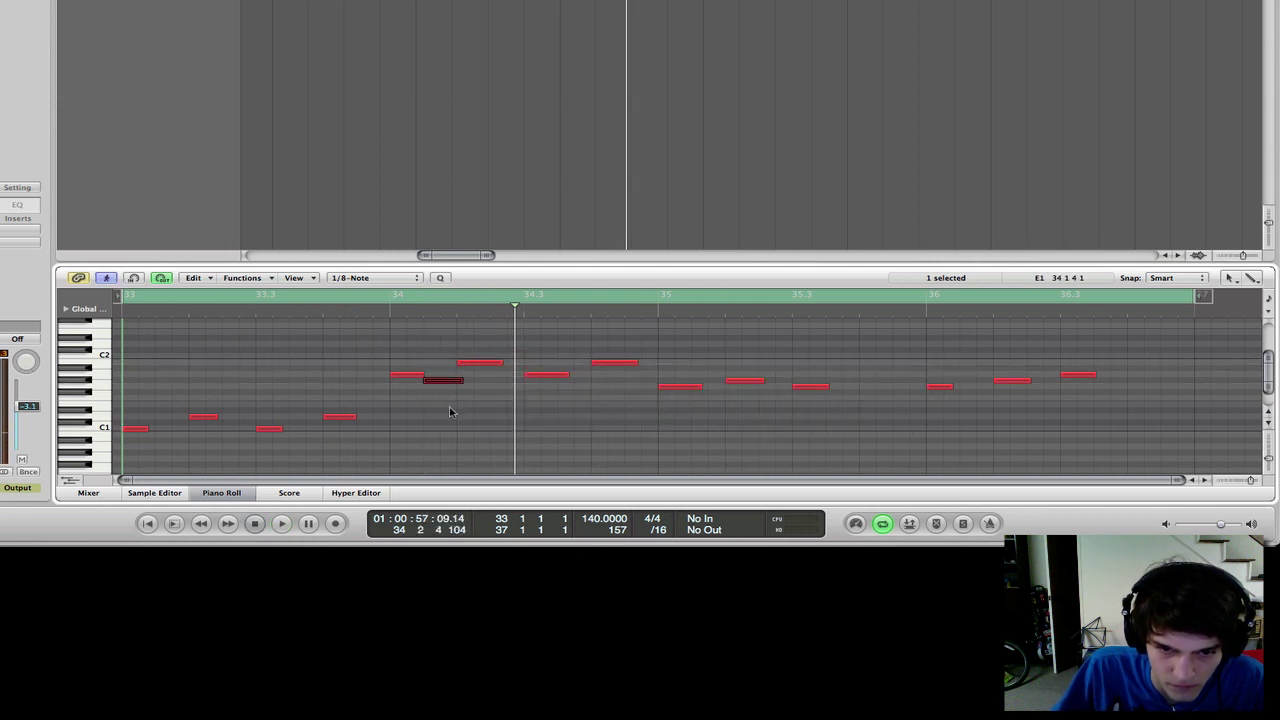
pyautogui.click(443, 420)
pyautogui.press('space')
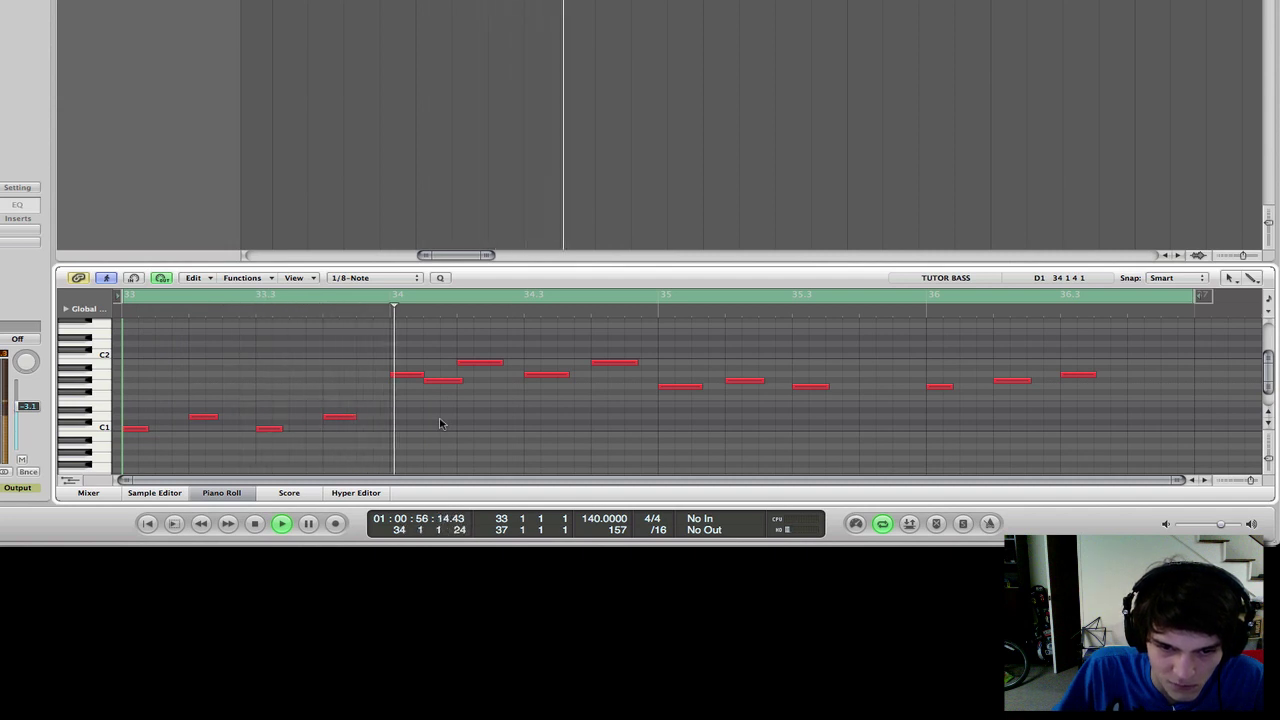
pyautogui.moveTo(449, 383); pyautogui.dragTo(466, 382)
pyautogui.click(454, 426)
pyautogui.press('space')
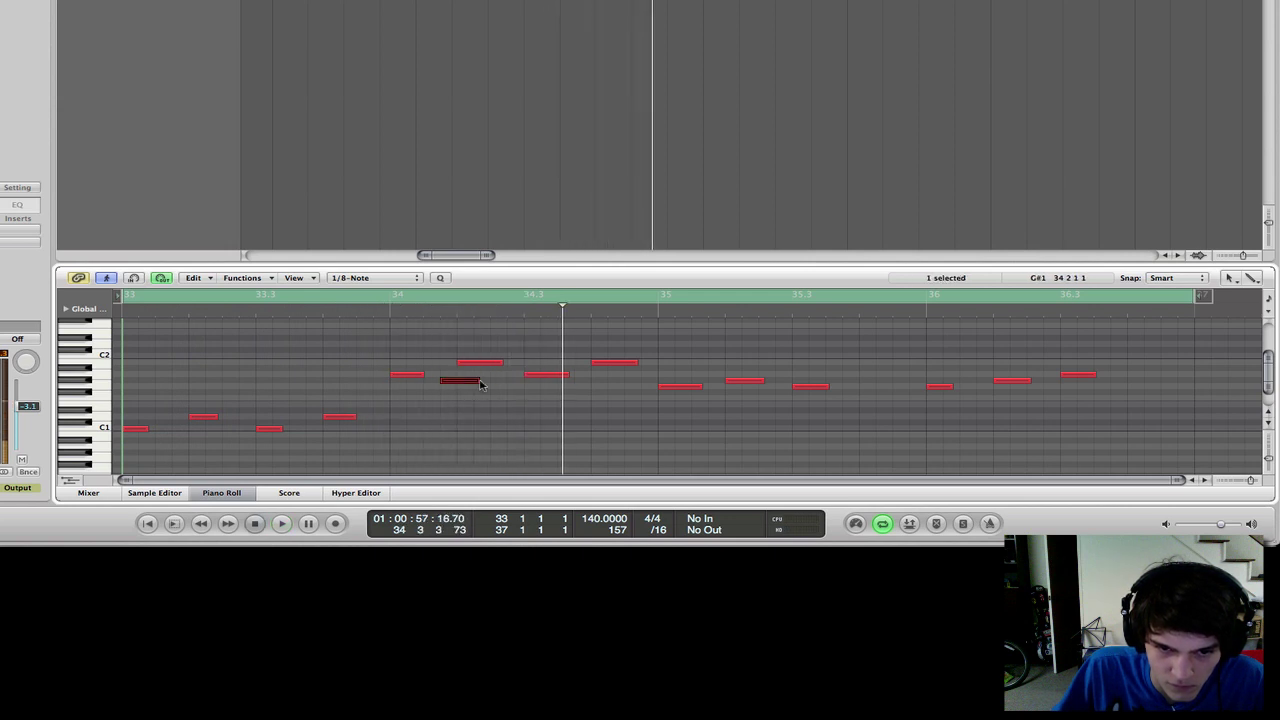
pyautogui.moveTo(480, 385); pyautogui.dragTo(515, 383)
pyautogui.press('space')
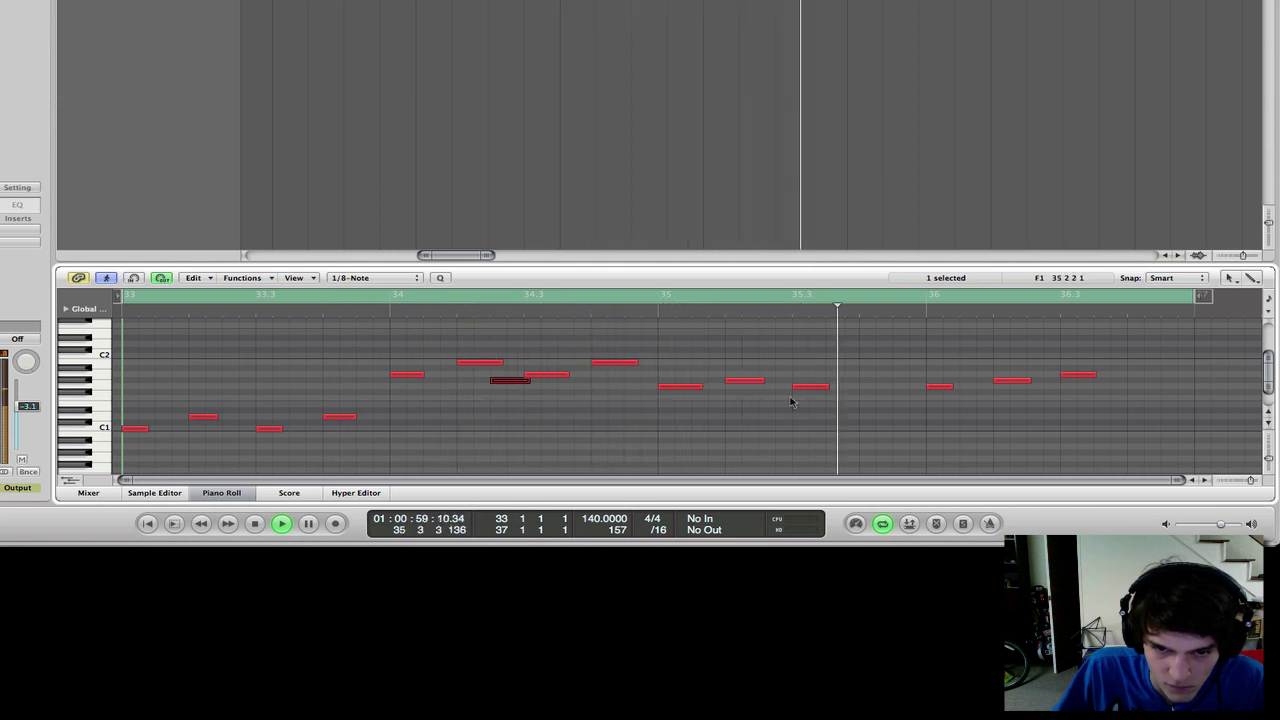
# Add copied notes at 35 3 3 (A#1), 35 4 1 (A1), 36 1 3 (A#1) and 36 4 1 (C#2).
pyautogui.moveTo(813, 389); pyautogui.dragTo(881, 376)
pyautogui.press('space')
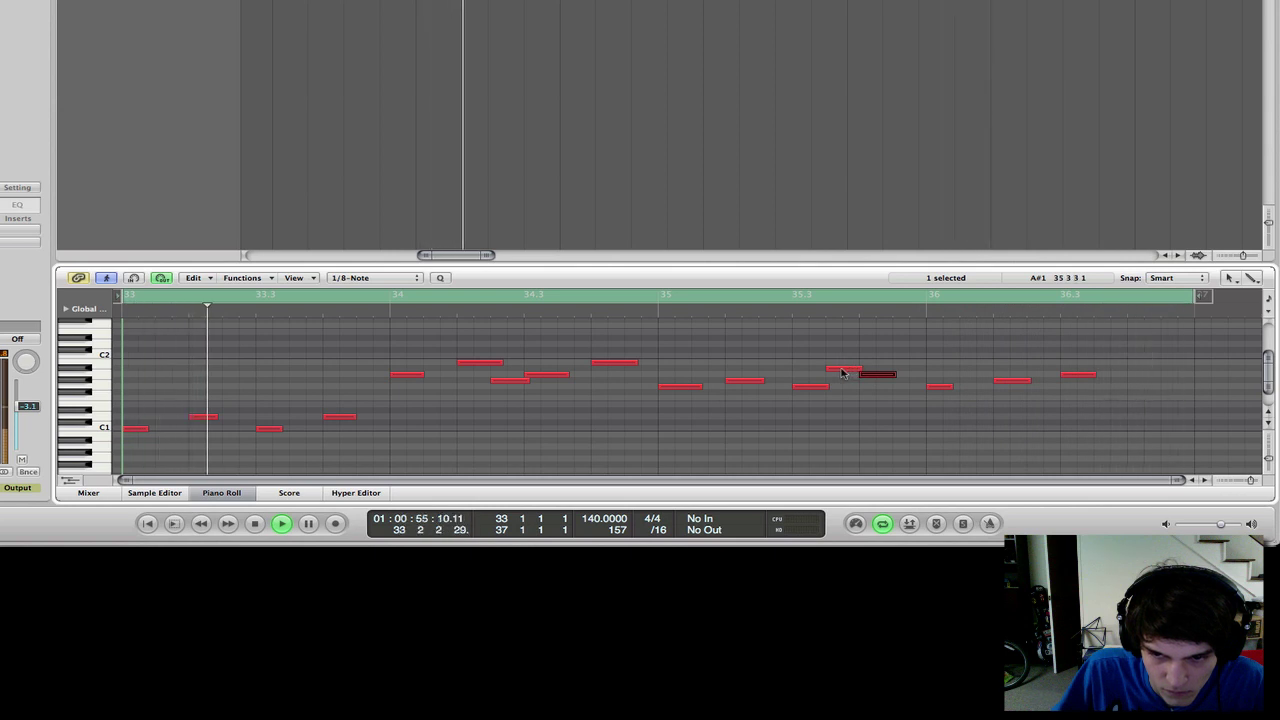
pyautogui.moveTo(842, 373); pyautogui.dragTo(1143, 352)
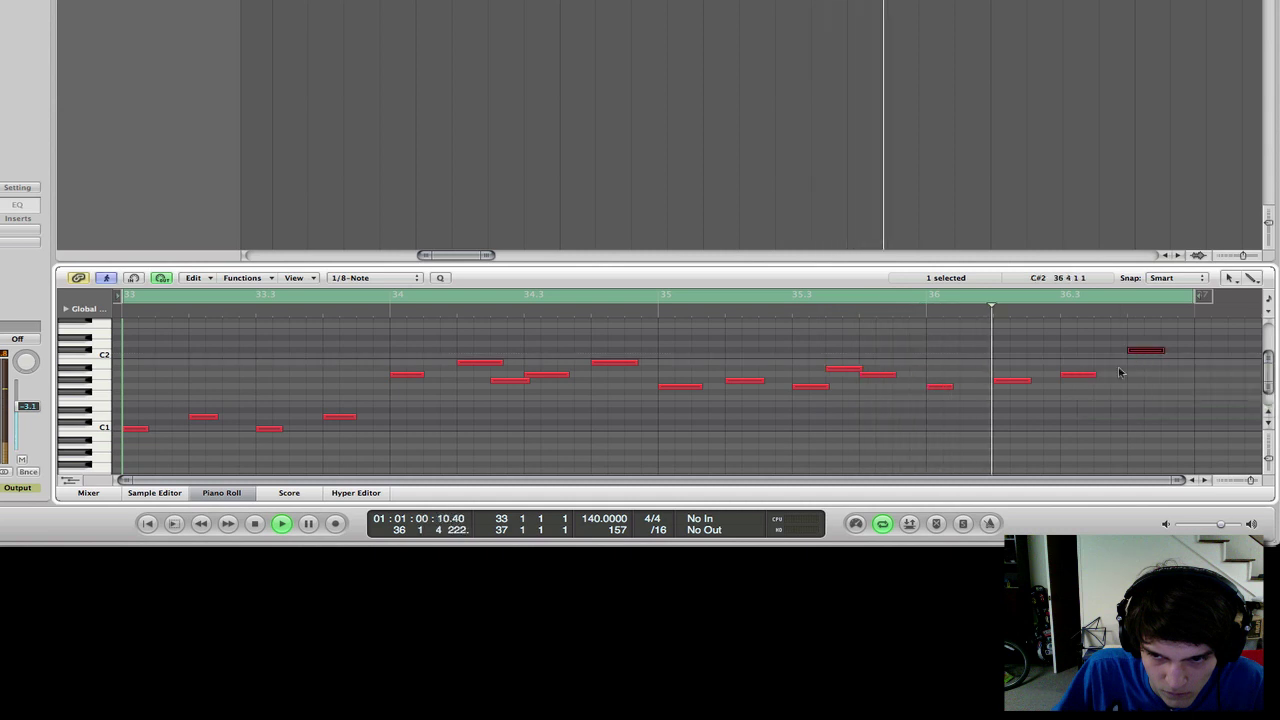
pyautogui.click(870, 376)
pyautogui.moveTo(843, 369); pyautogui.dragTo(975, 374)
pyautogui.press('space')
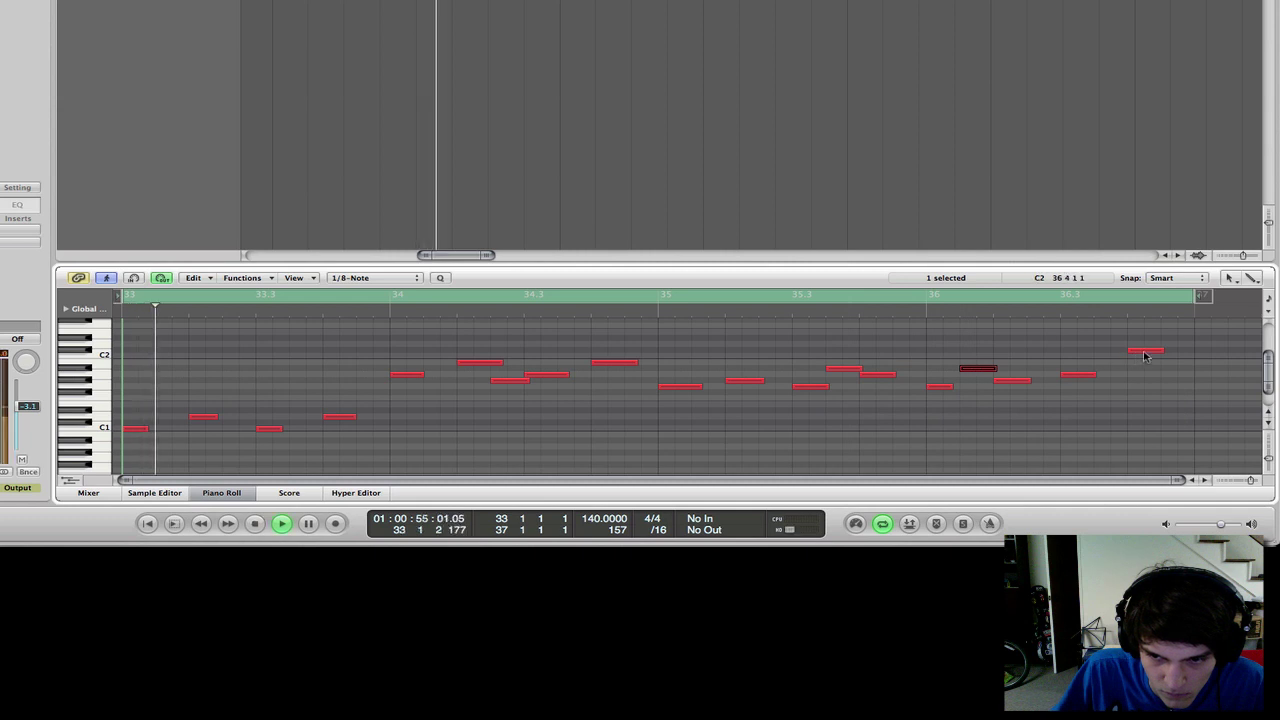
# Add copied G1 notes in bar 36 on the second halves of beats 2 and 4, and play the pattern back.
pyautogui.click(1145, 352)
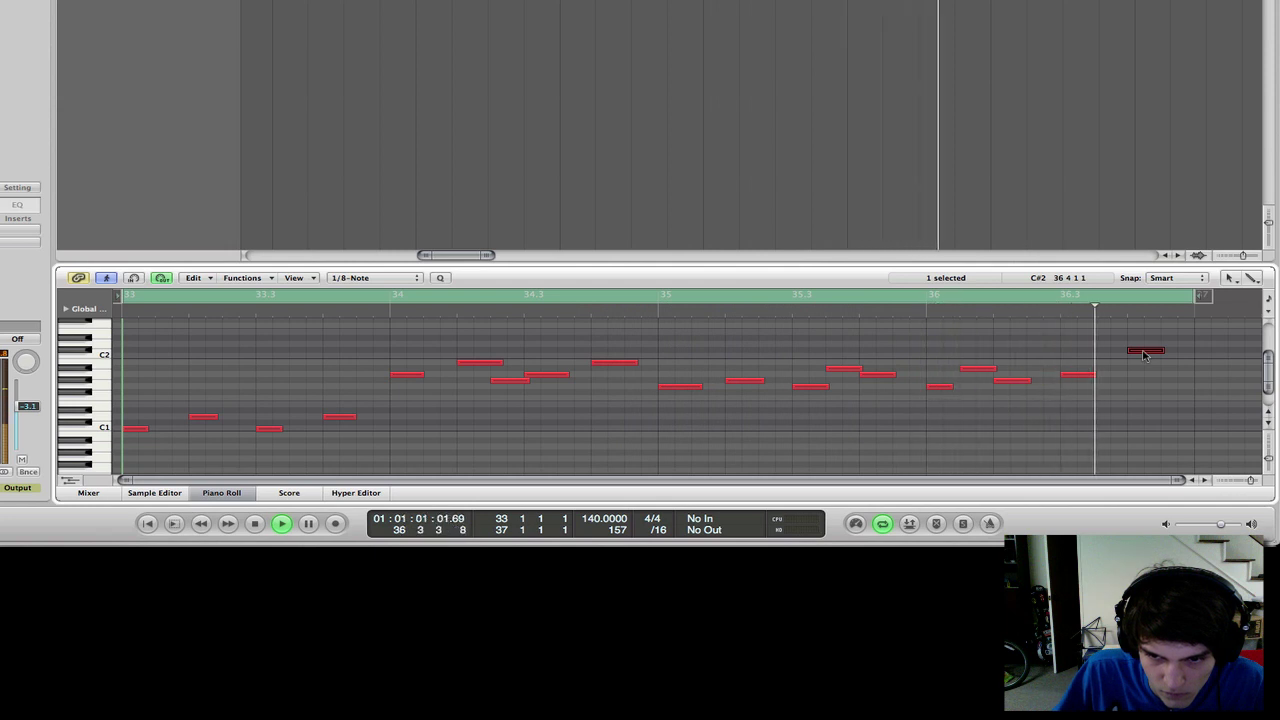
pyautogui.press('space')
pyautogui.moveTo(1145, 352); pyautogui.dragTo(1043, 389)
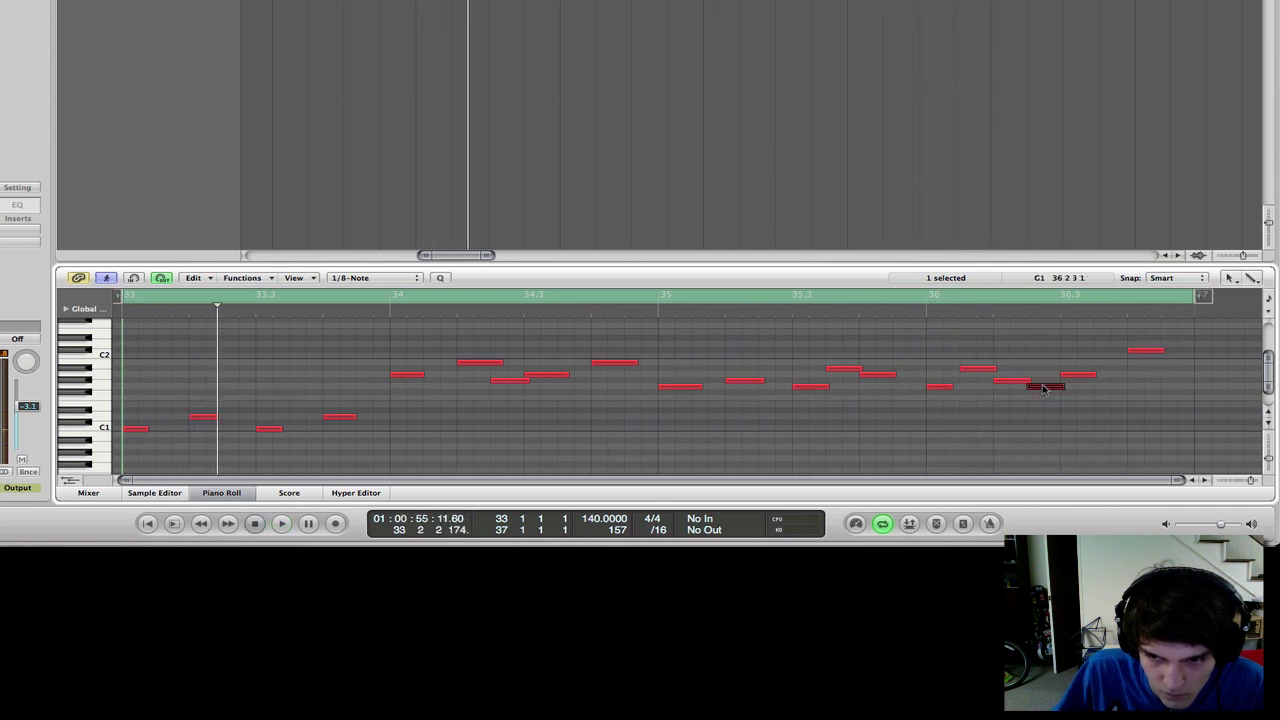
pyautogui.press('space')
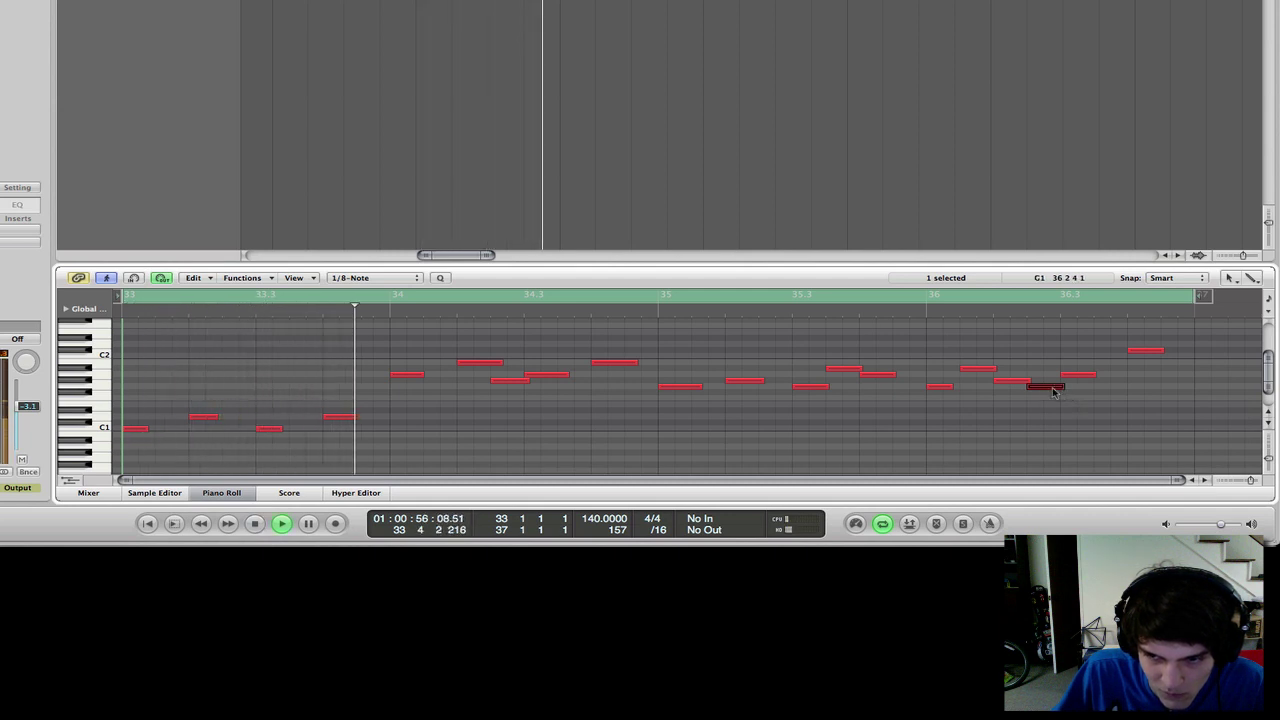
pyautogui.moveTo(1049, 392); pyautogui.dragTo(1182, 389)
pyautogui.click(1098, 423)
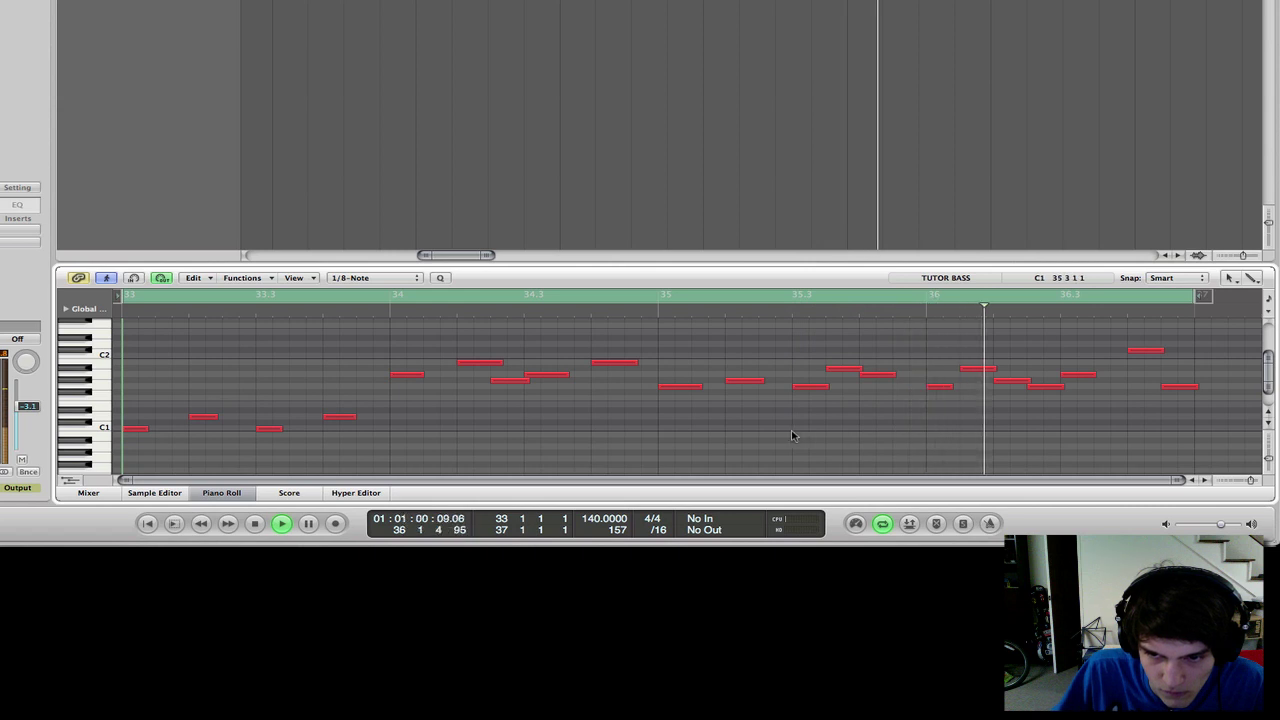
pyautogui.press('space')
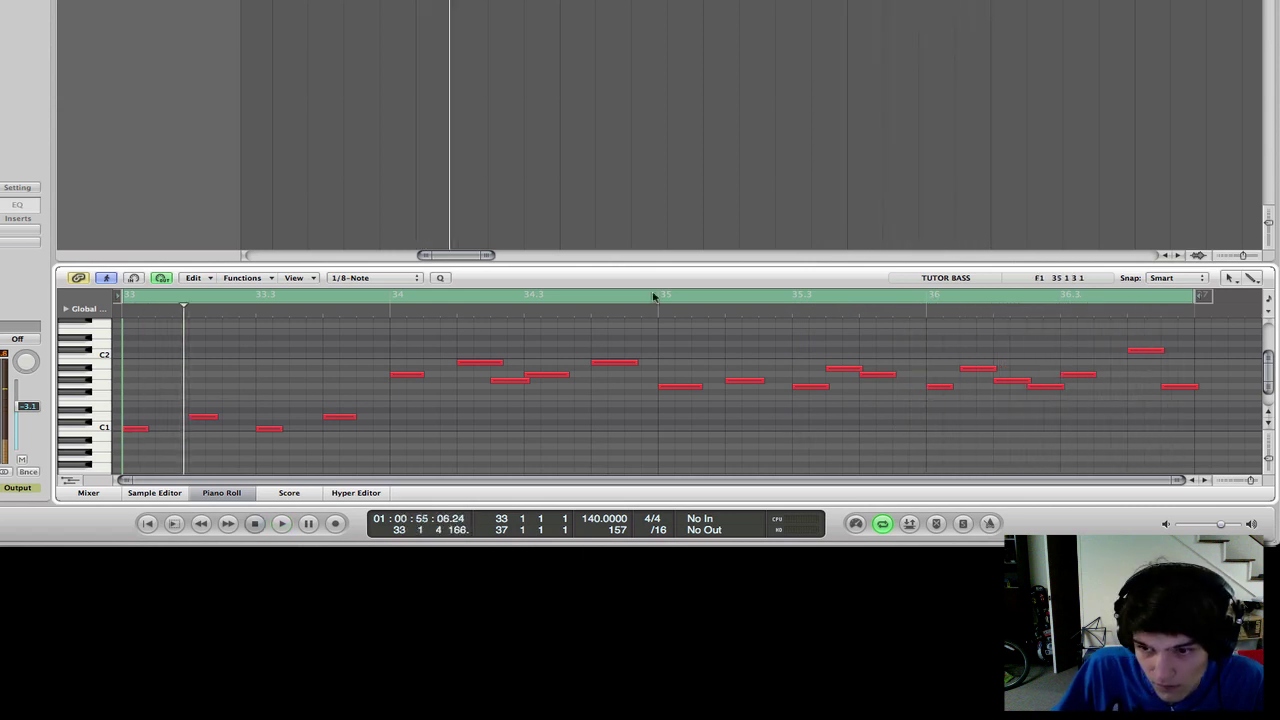